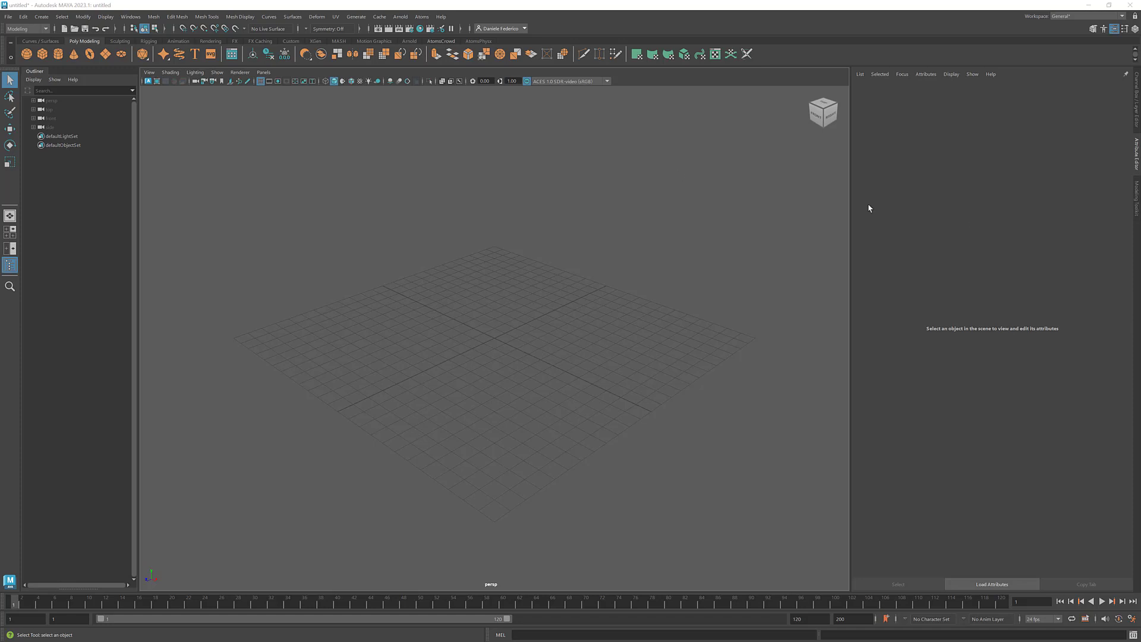
- Set up the Arnold variations for the Atoms agents and accept initializing the scene
click(422, 17)
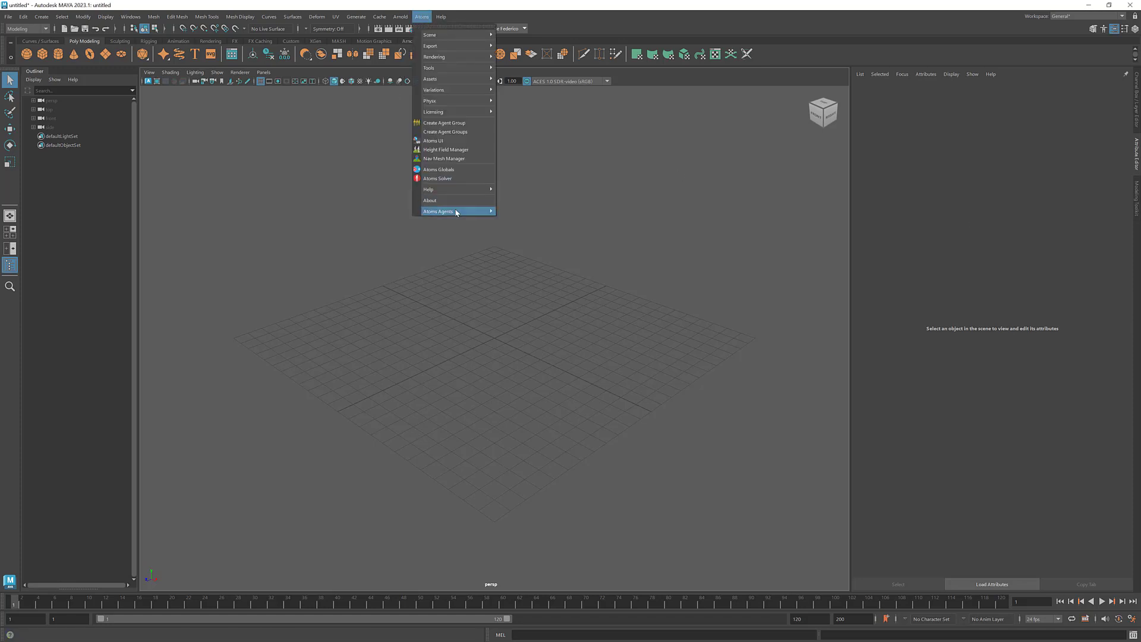
mouse_move(459, 212)
mouse_move(544, 231)
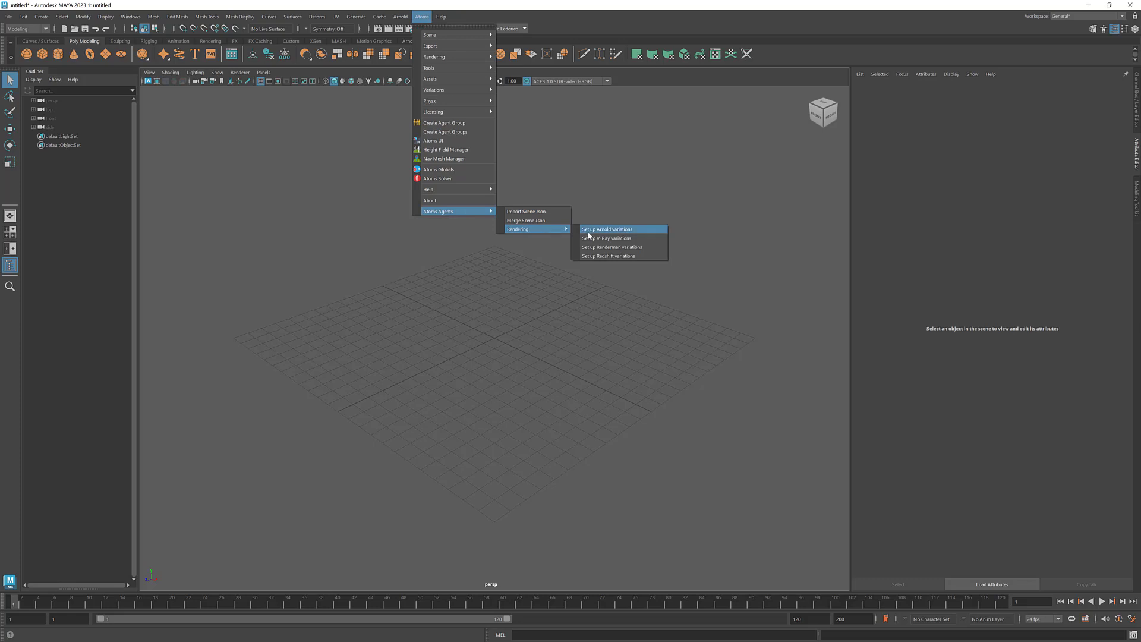
click(608, 231)
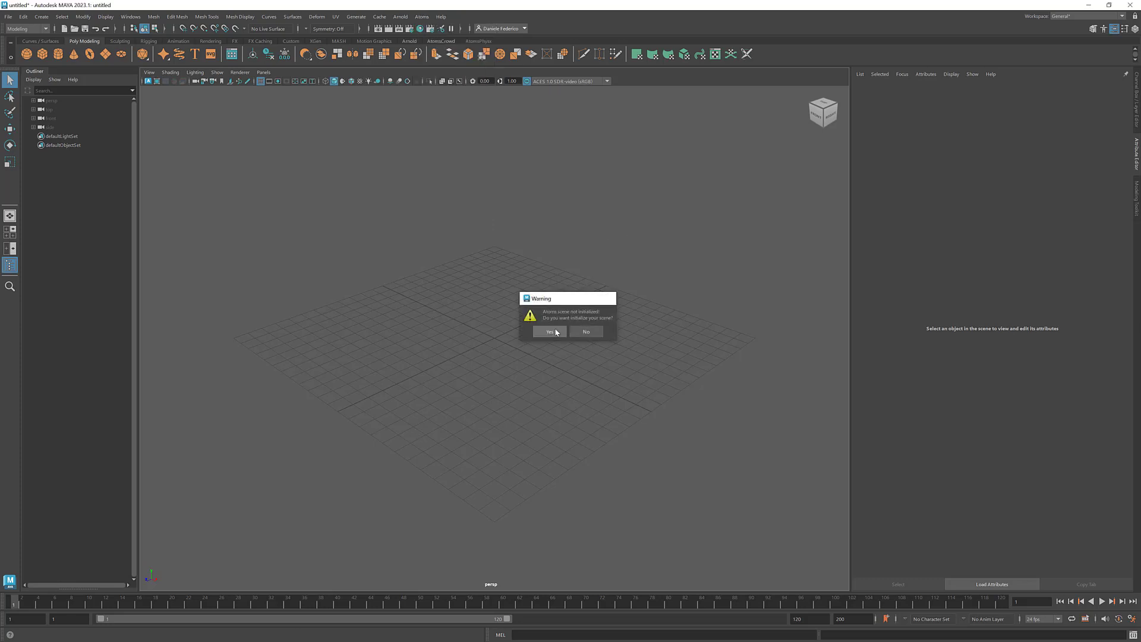
click(559, 330)
click(558, 333)
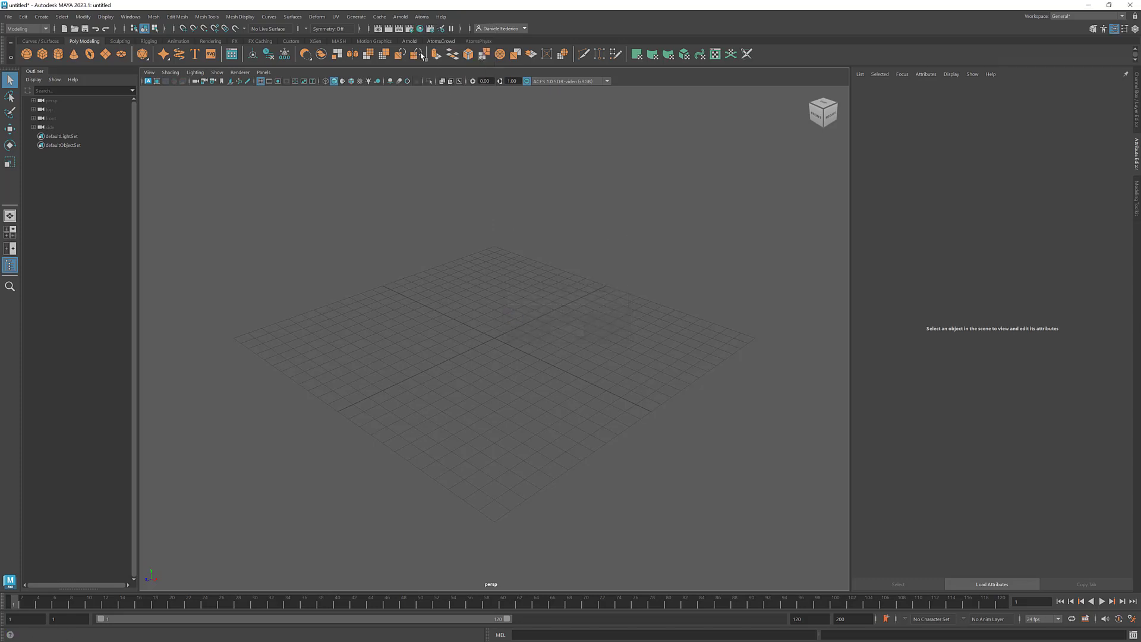
- Open the Agents Variations Manager and narrow the agent type list to widen the variation table
click(422, 17)
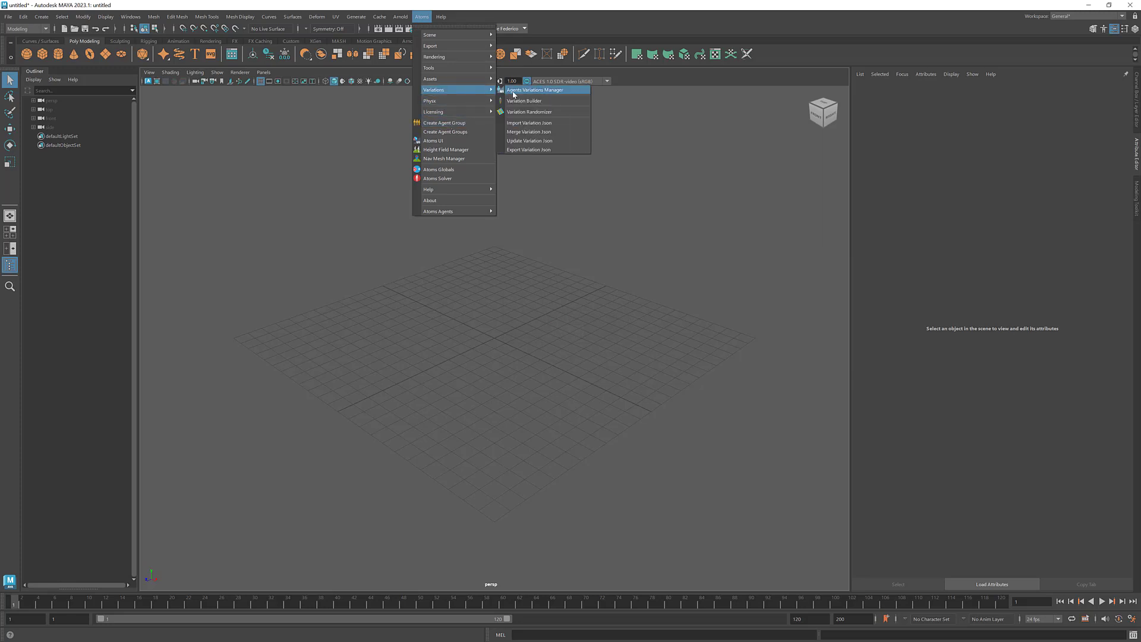
click(602, 123)
click(744, 201)
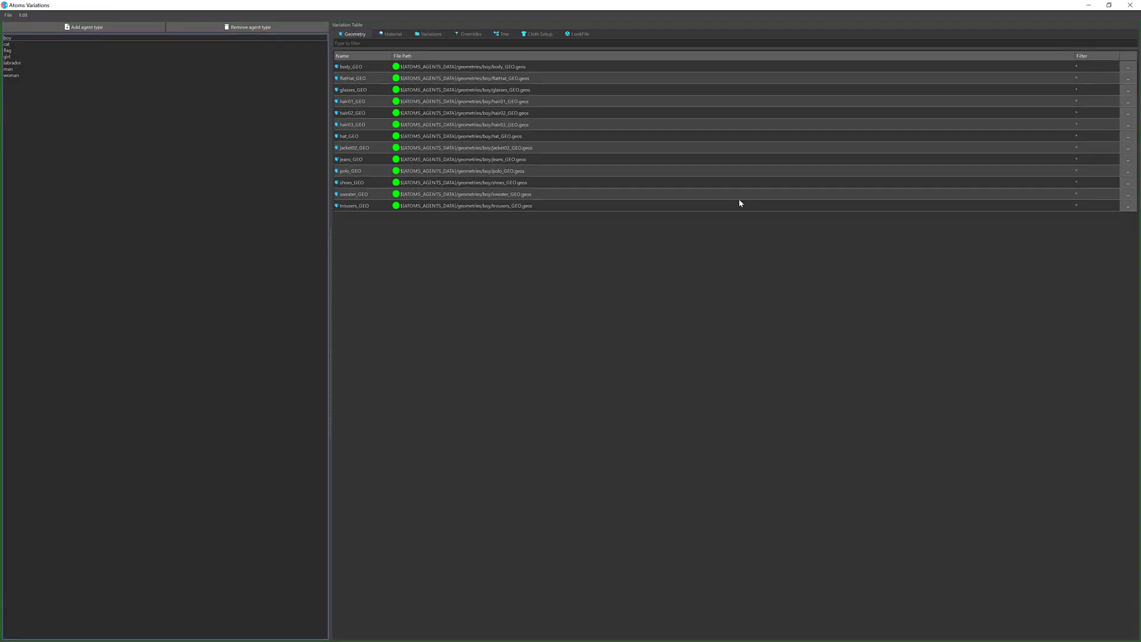
drag(330, 86, 249, 71)
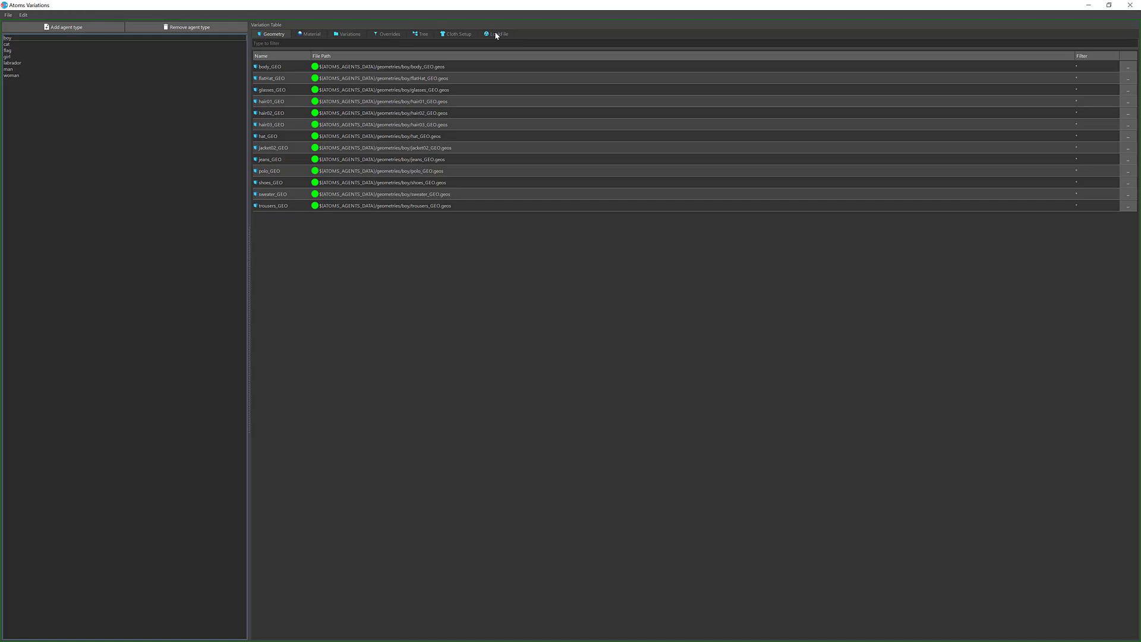
- Show the overrides of the man agent type, narrow the override list, and view its filters and combinations
click(388, 34)
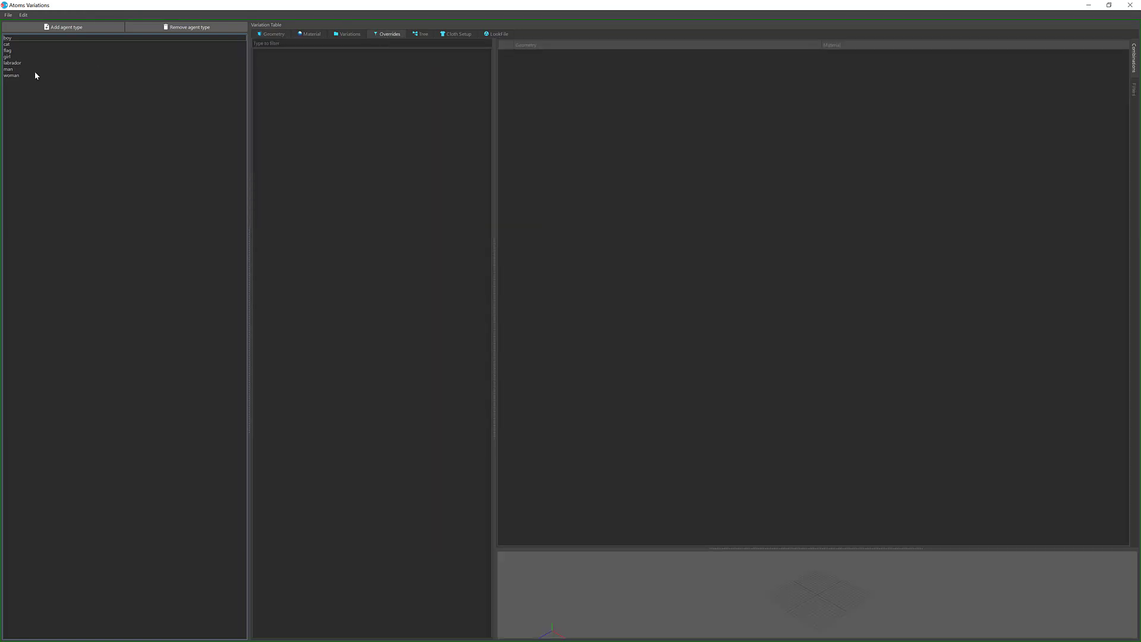
click(67, 70)
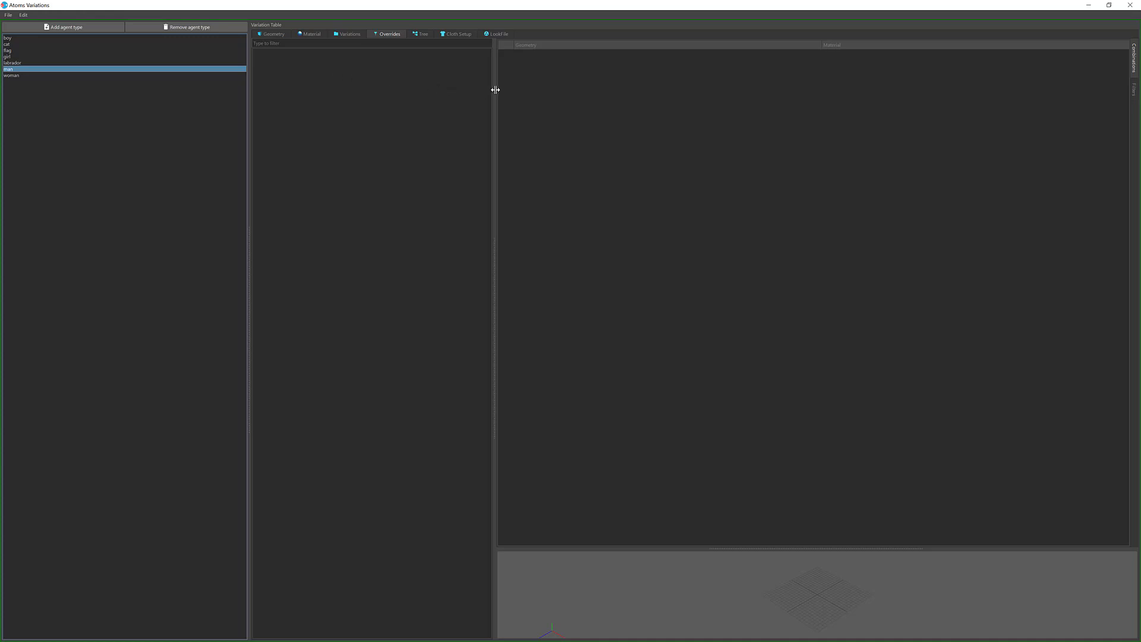
drag(495, 86, 428, 91)
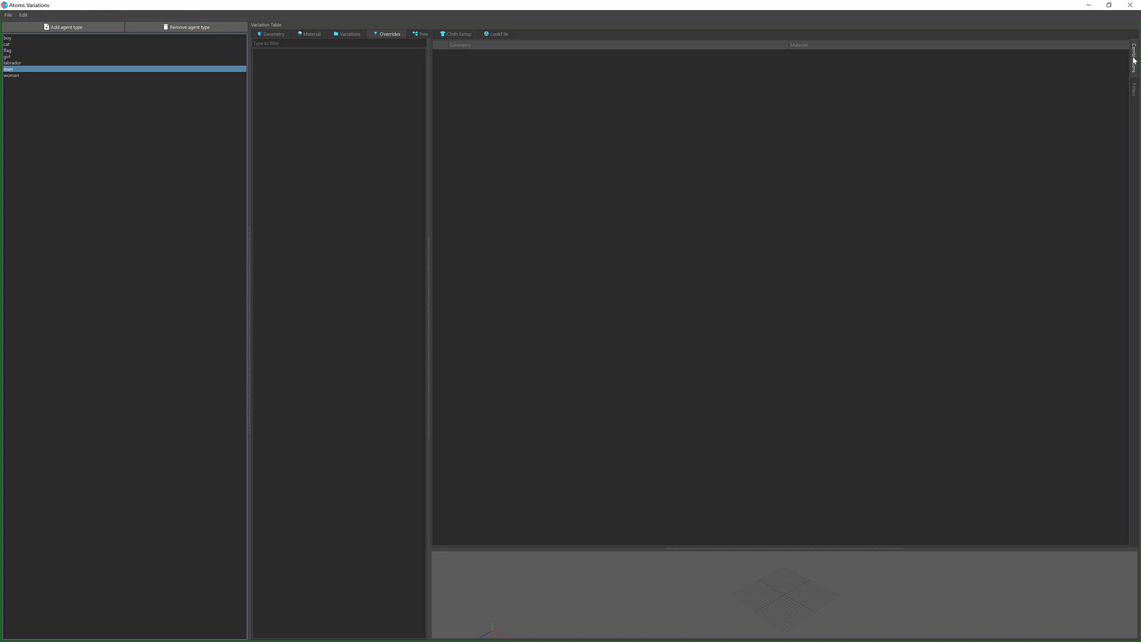
click(1133, 88)
click(1134, 59)
- Add an override named with_glasses to the man agent type
right_click(315, 67)
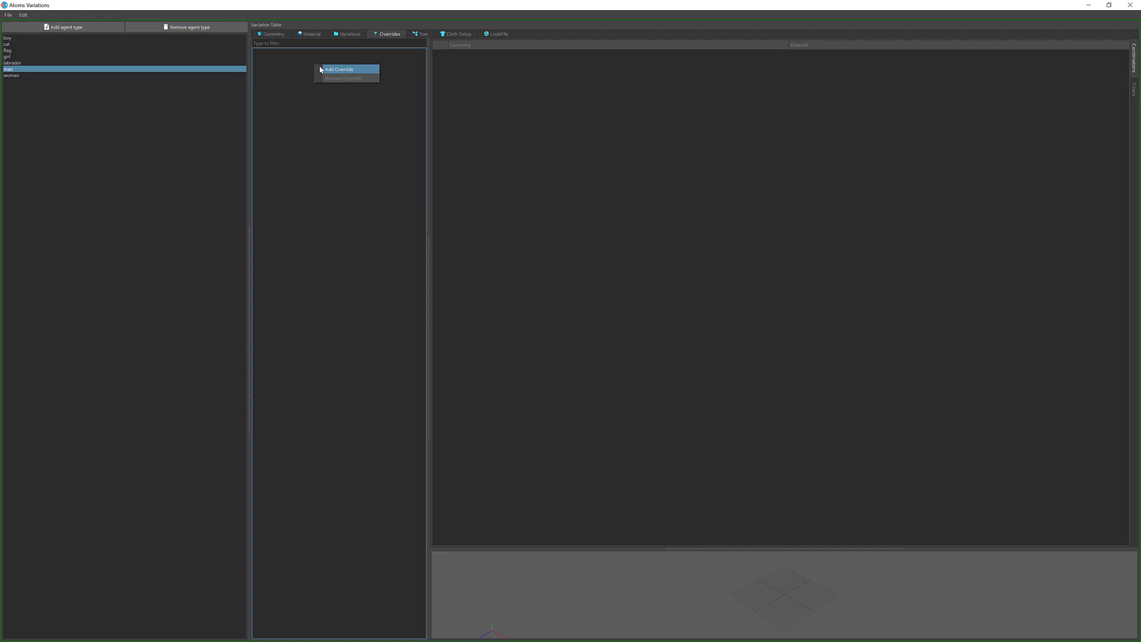
click(331, 71)
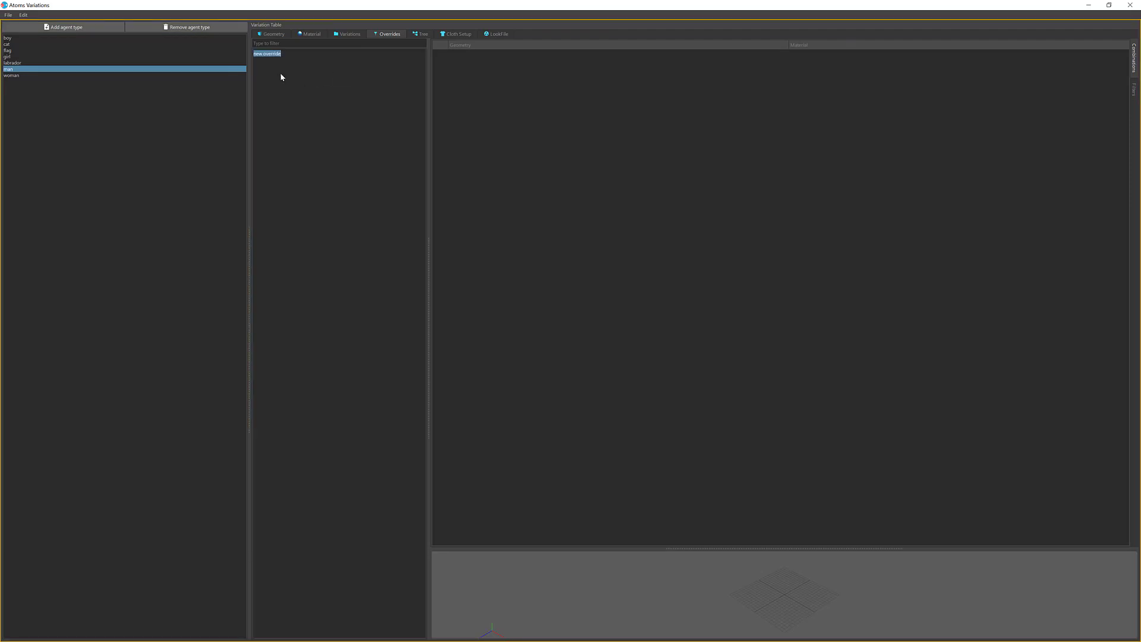
click(268, 54)
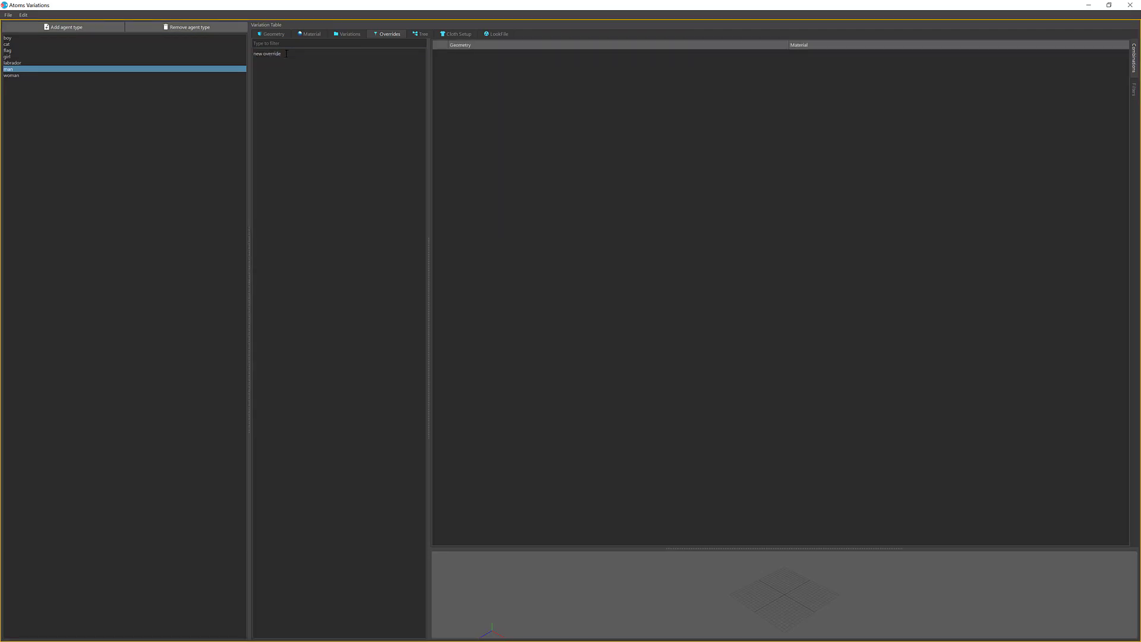
key(ctrl+a)
text(wi)
key(Return)
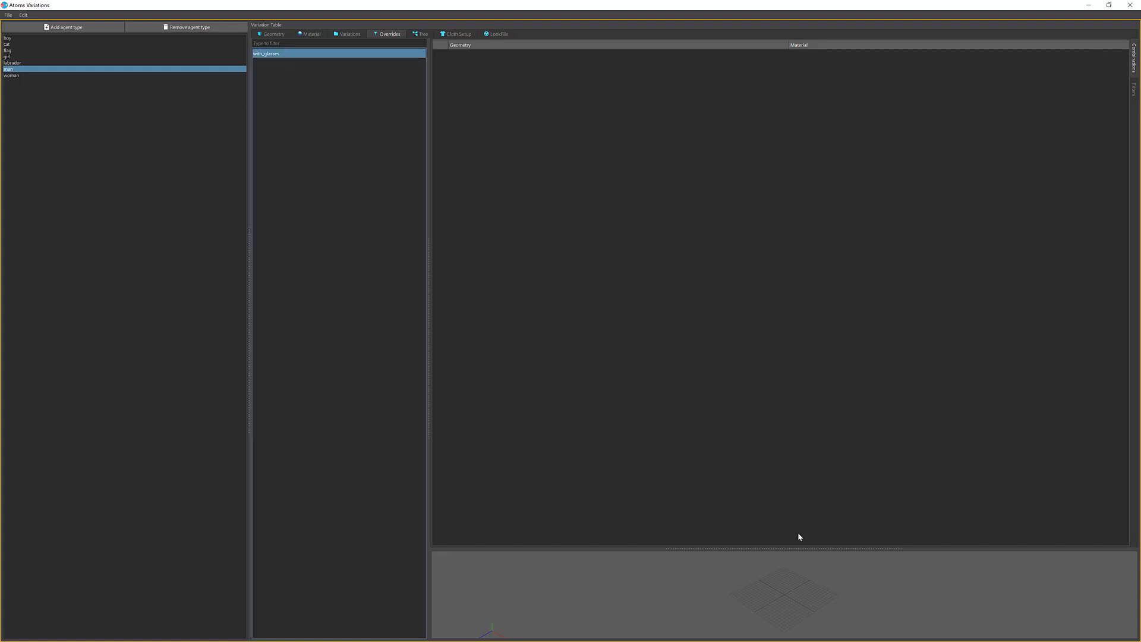
- Add a combination to with_glasses pairing glasses_GEO with the material man_glasses_blue_MAT, and enlarge the preview
drag(797, 547, 802, 509)
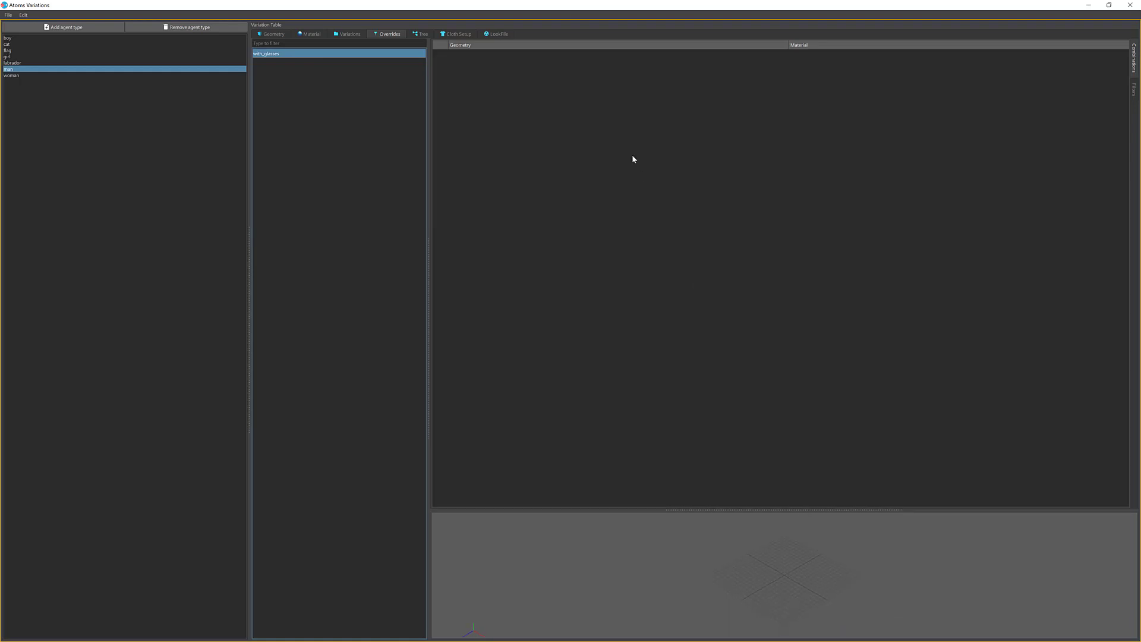
click(621, 95)
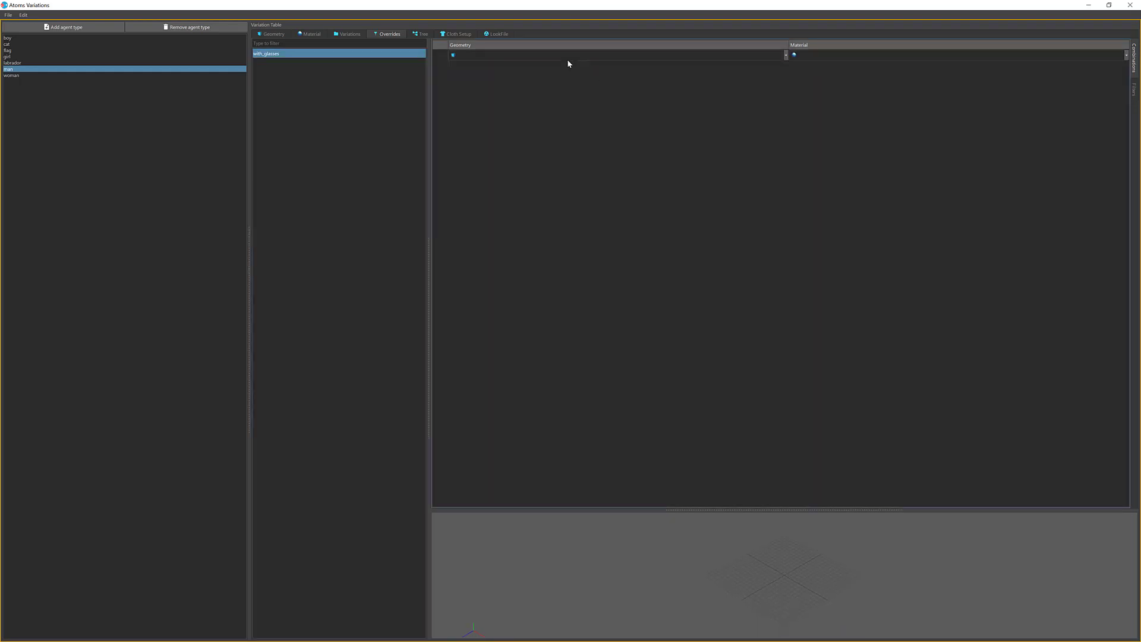
click(744, 55)
text(gl)
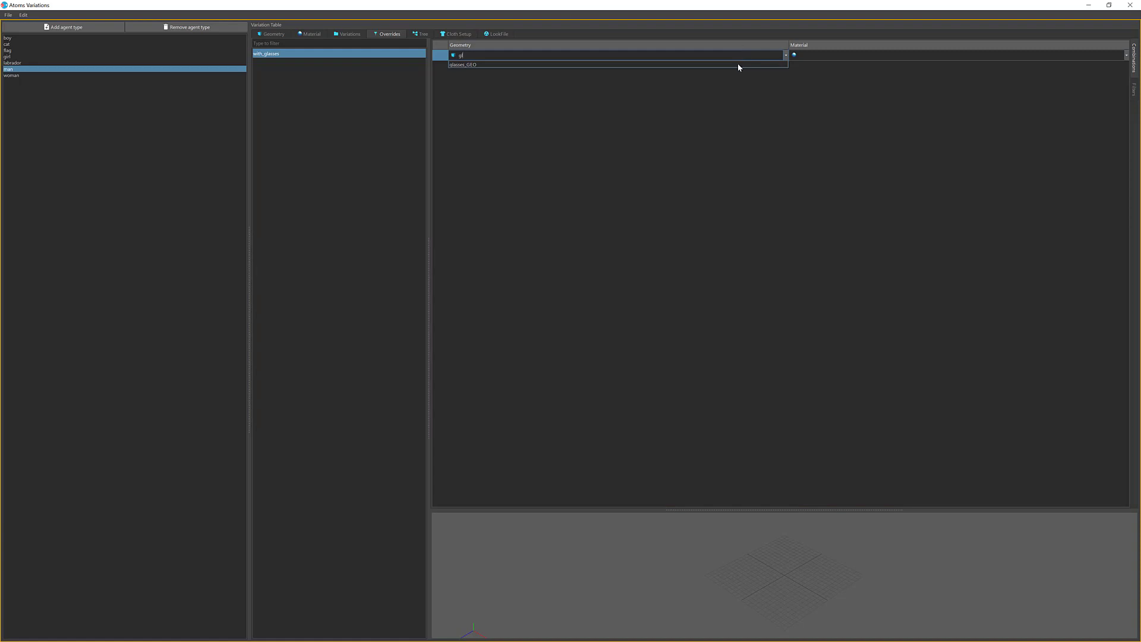
click(737, 64)
click(1095, 55)
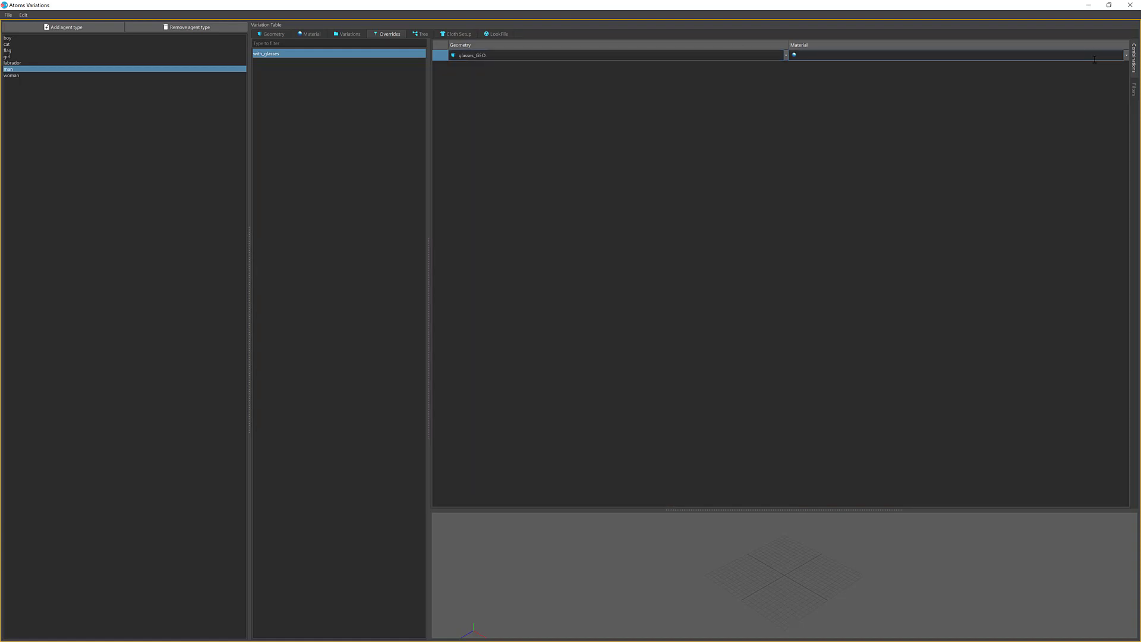
text(man_gl)
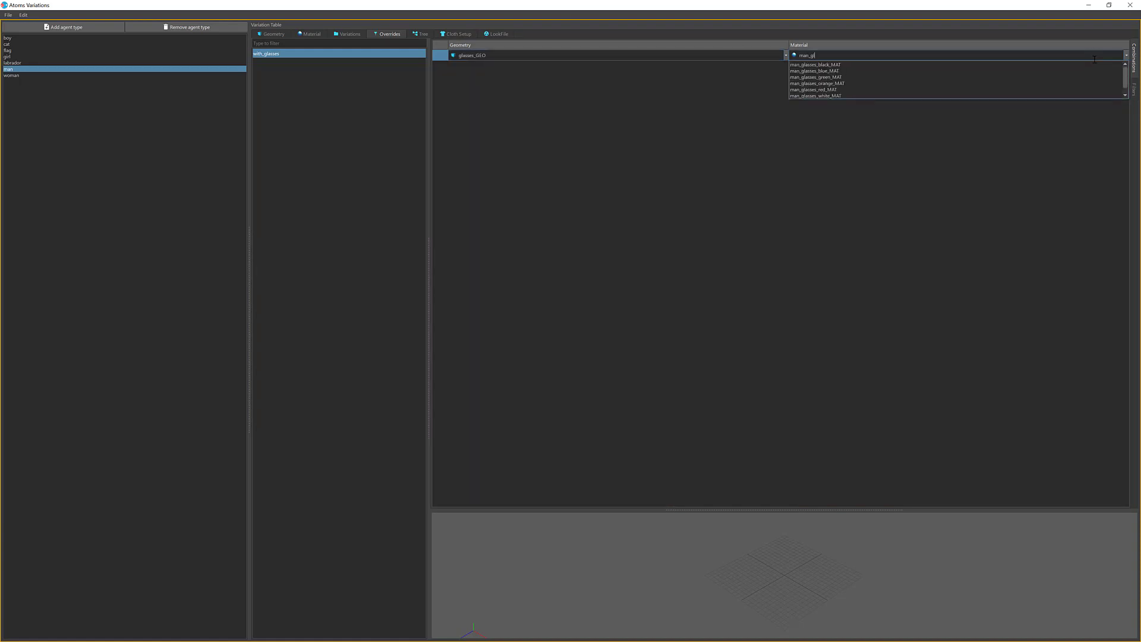
click(849, 71)
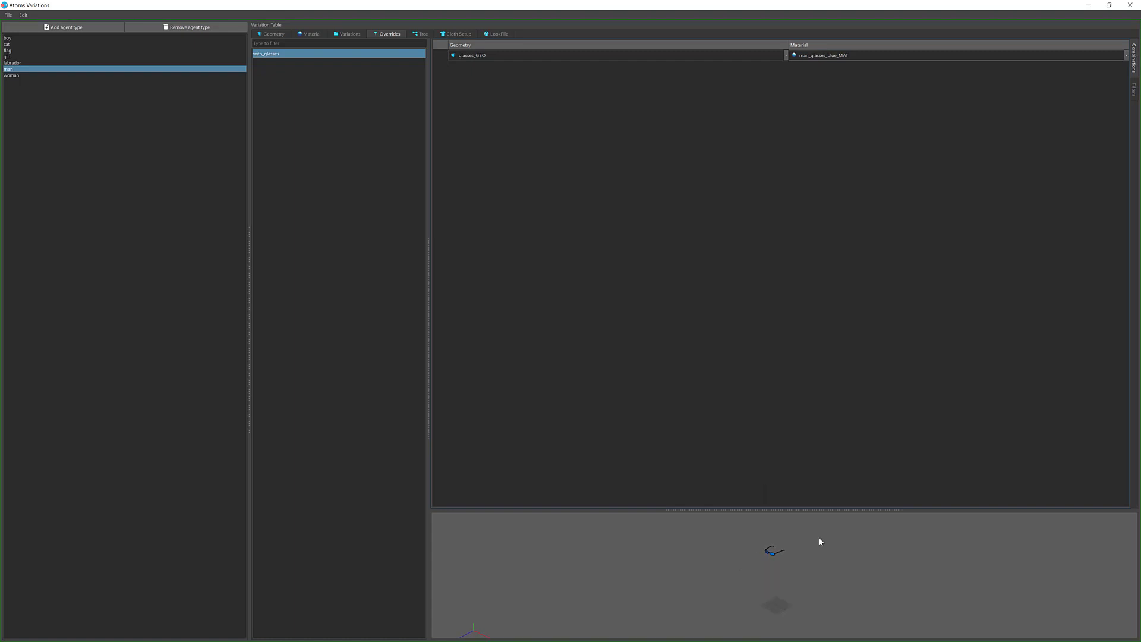
drag(811, 511, 814, 487)
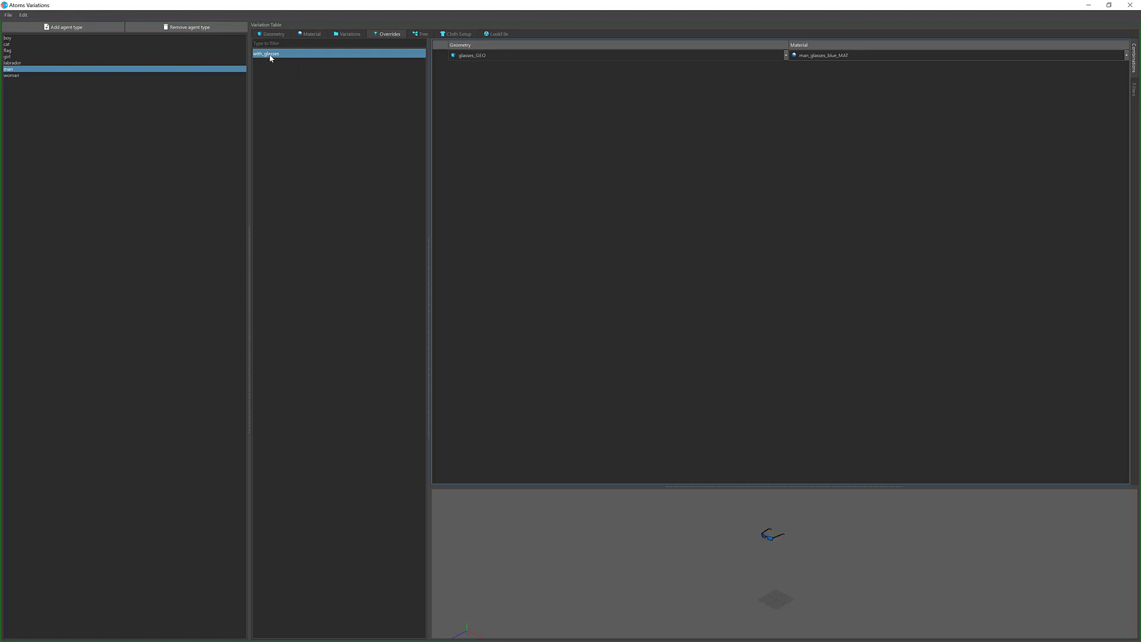
- Add a second override named no_glasses to the man agent type
click(328, 88)
right_click(328, 89)
click(343, 90)
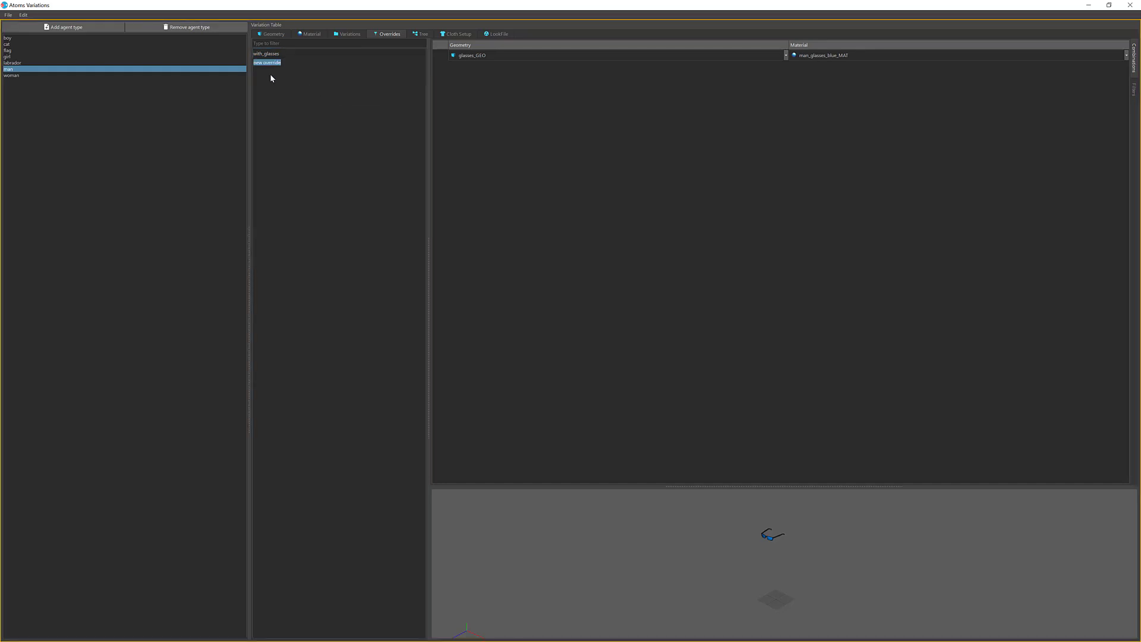
text(no_glasses)
key(Return)
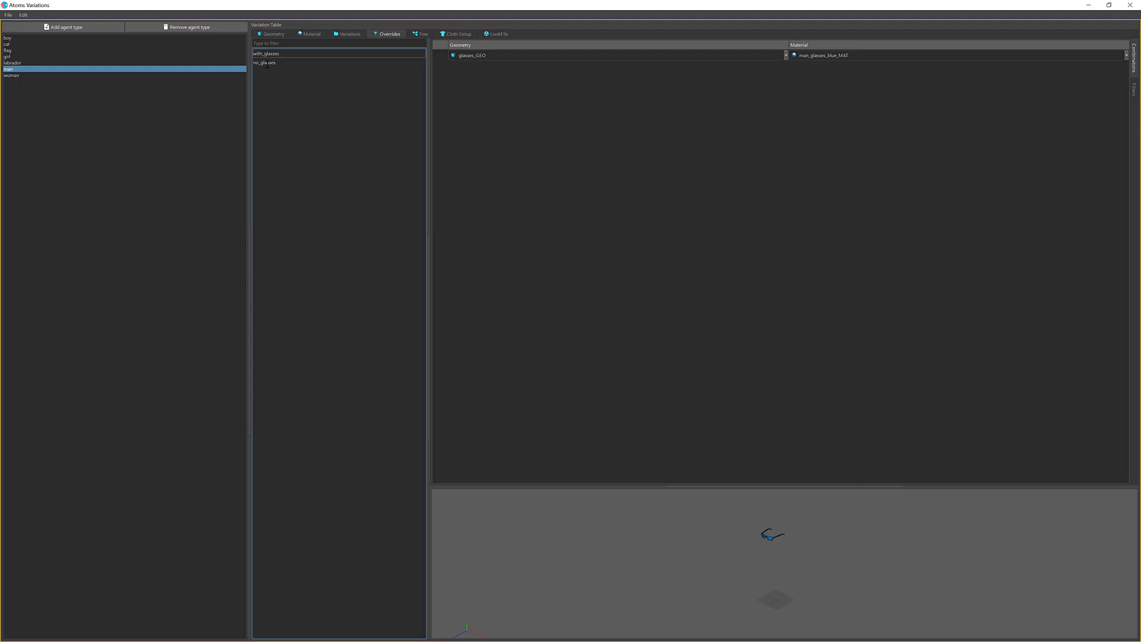
- Add a geometry filter for glasses_GEO to the no_glasses override
click(267, 64)
click(1135, 93)
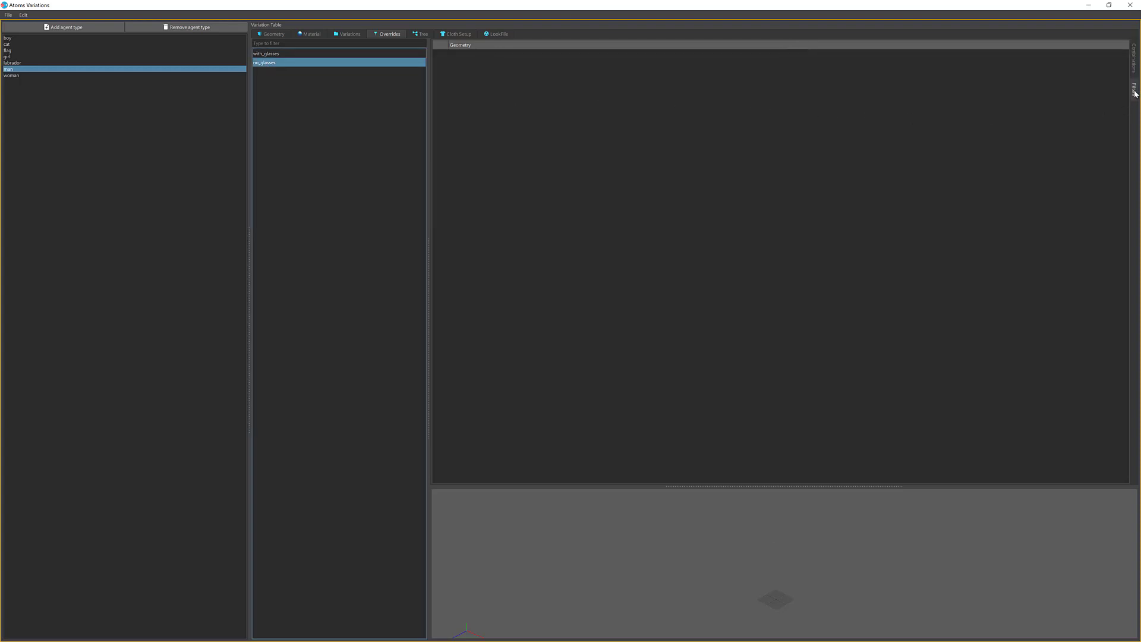
right_click(627, 85)
click(656, 81)
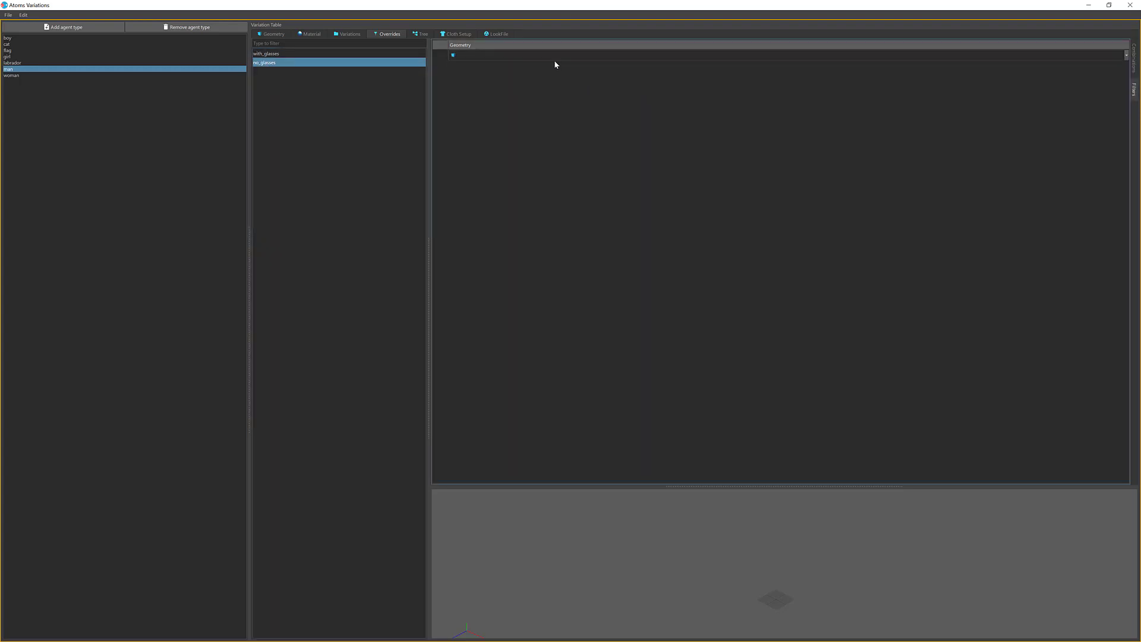
double_click(555, 57)
text(gla)
key(Down)
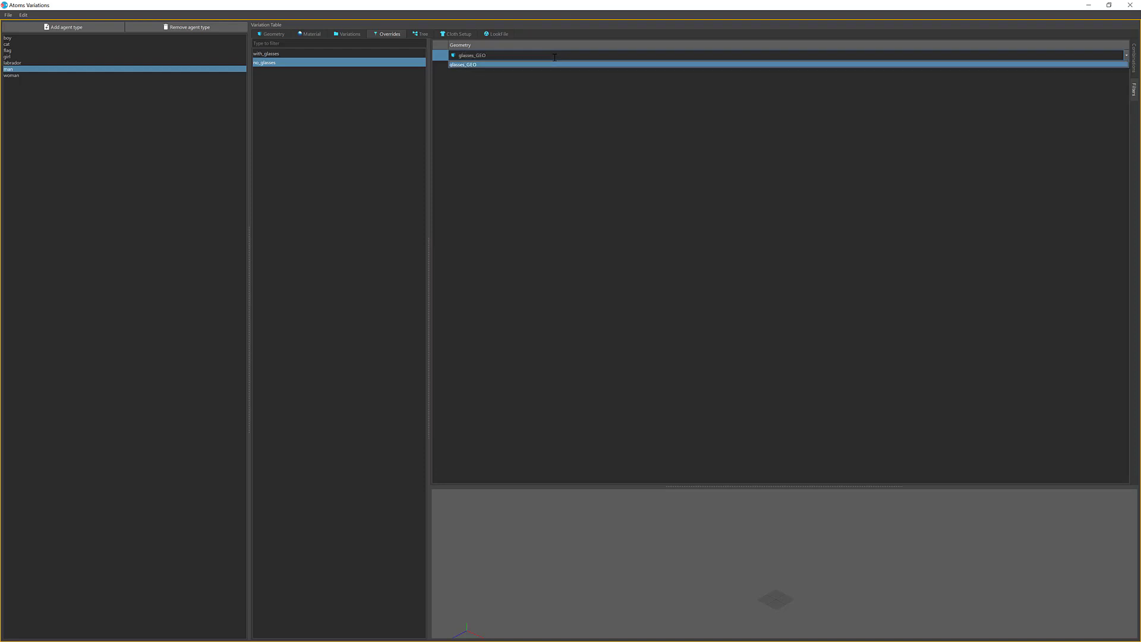
key(Return)
click(633, 145)
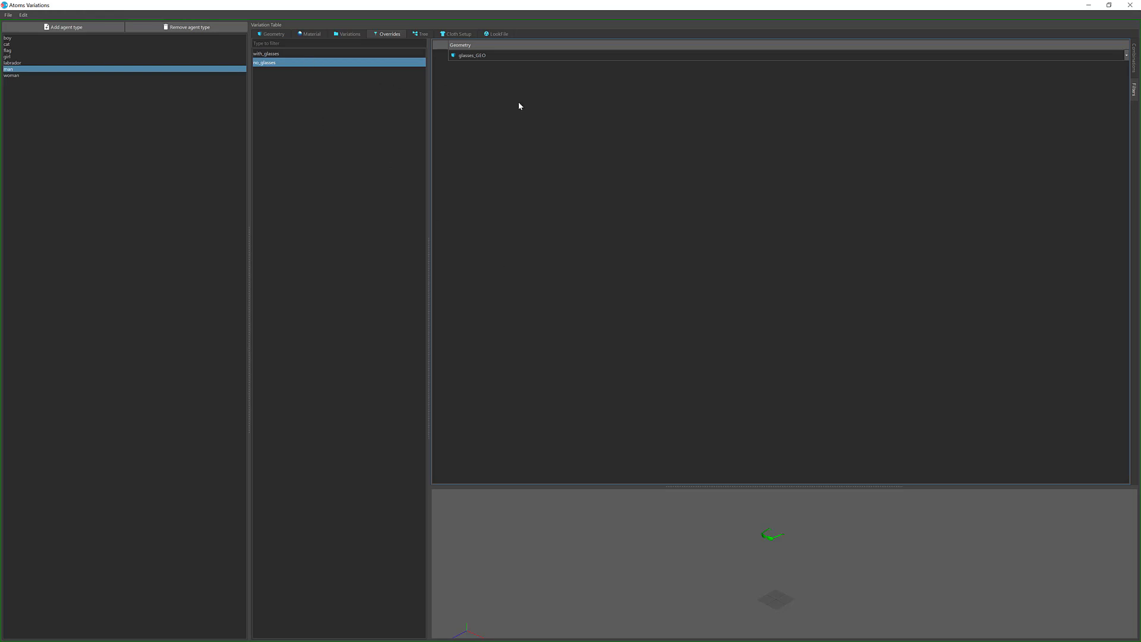
- Compare the combinations of the with_glasses and no_glasses overrides, and view the no_glasses filters
click(1135, 55)
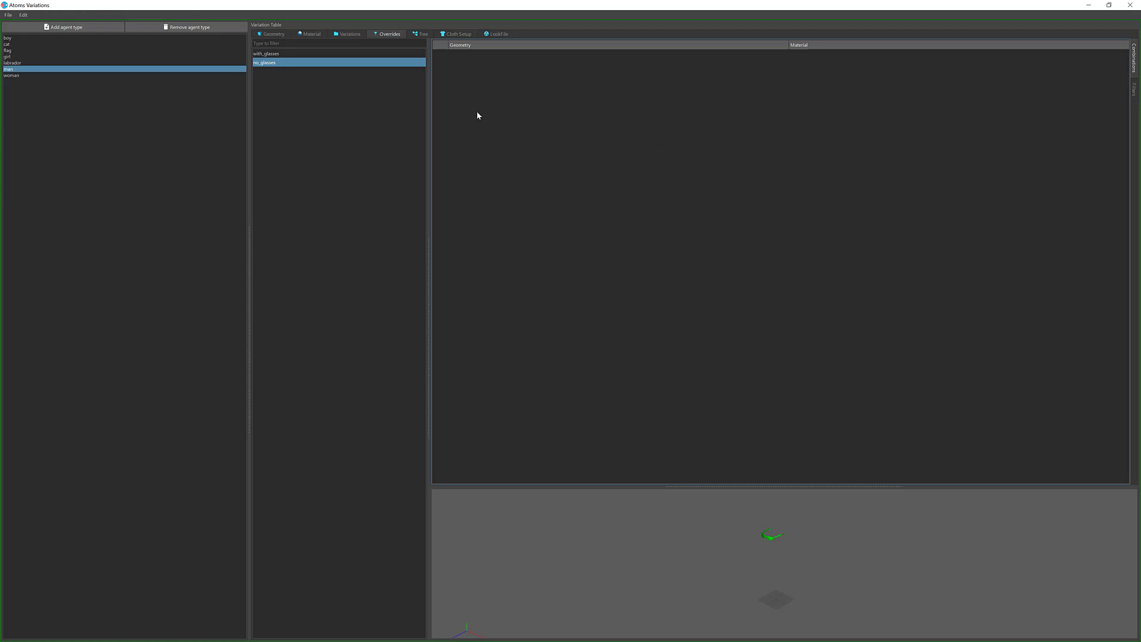
click(321, 54)
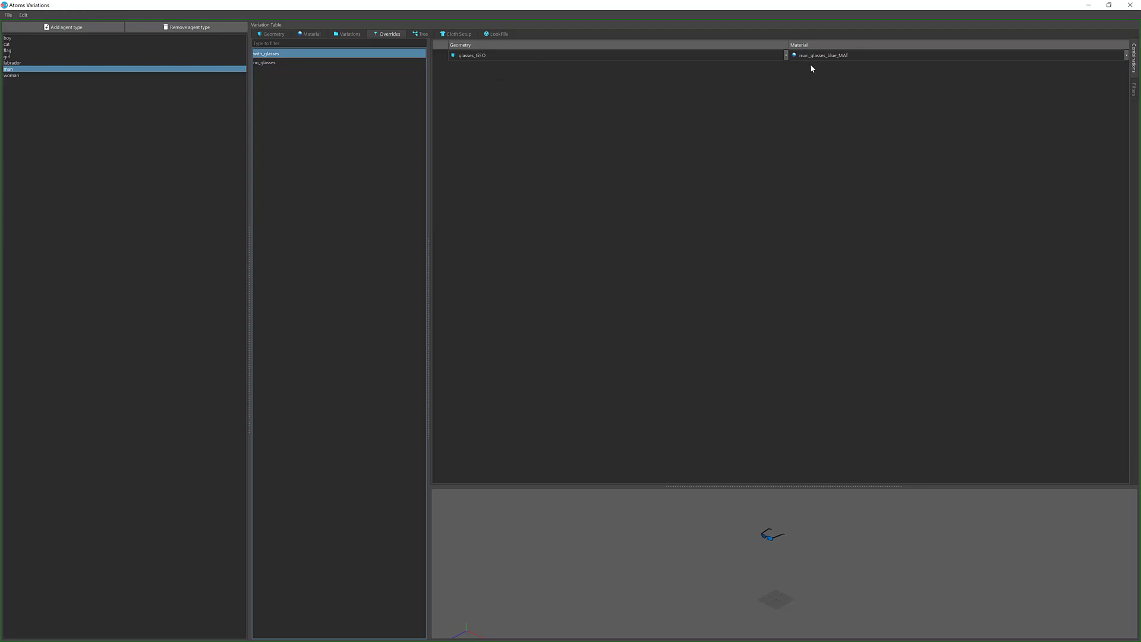
click(300, 63)
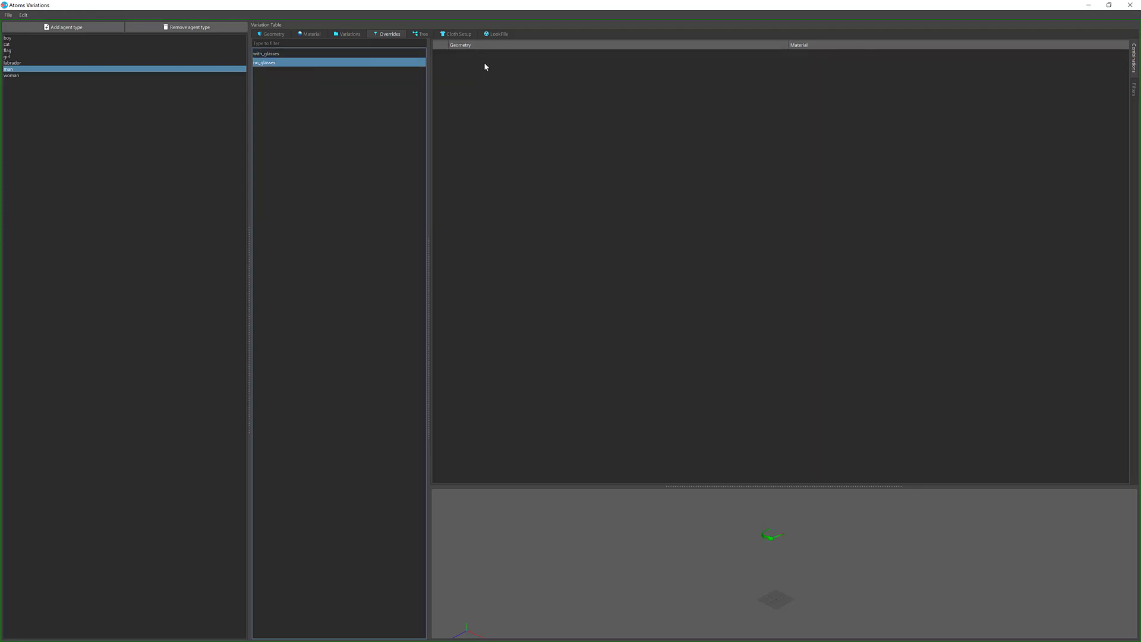
click(1134, 95)
- Display the variation tree and duplicate the boy agent type
click(422, 34)
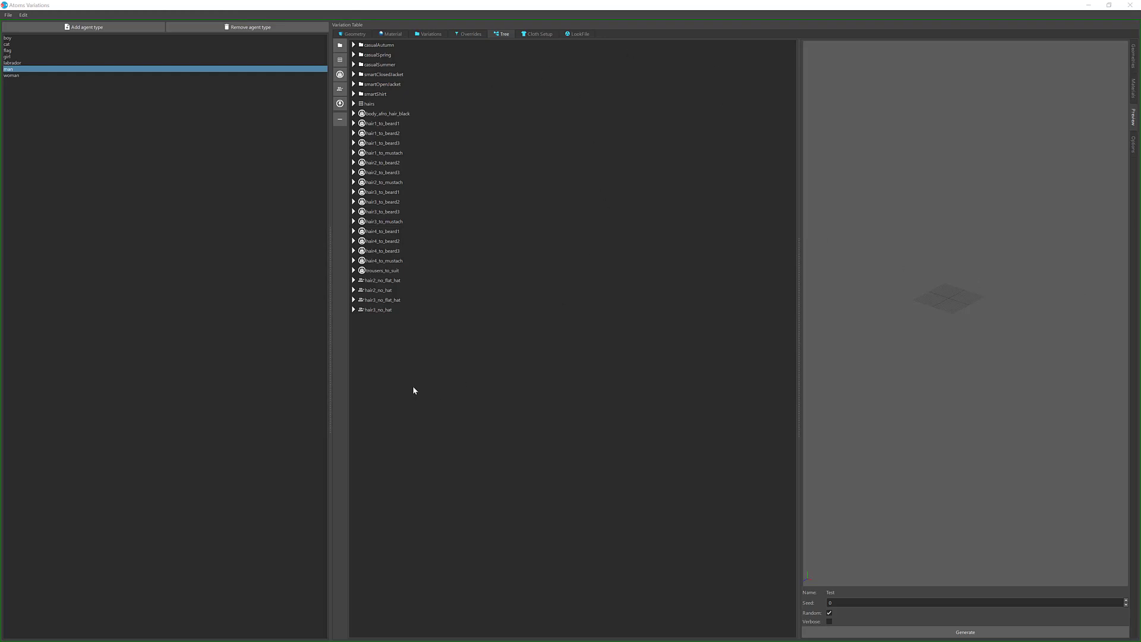
click(16, 39)
right_click(16, 39)
click(43, 45)
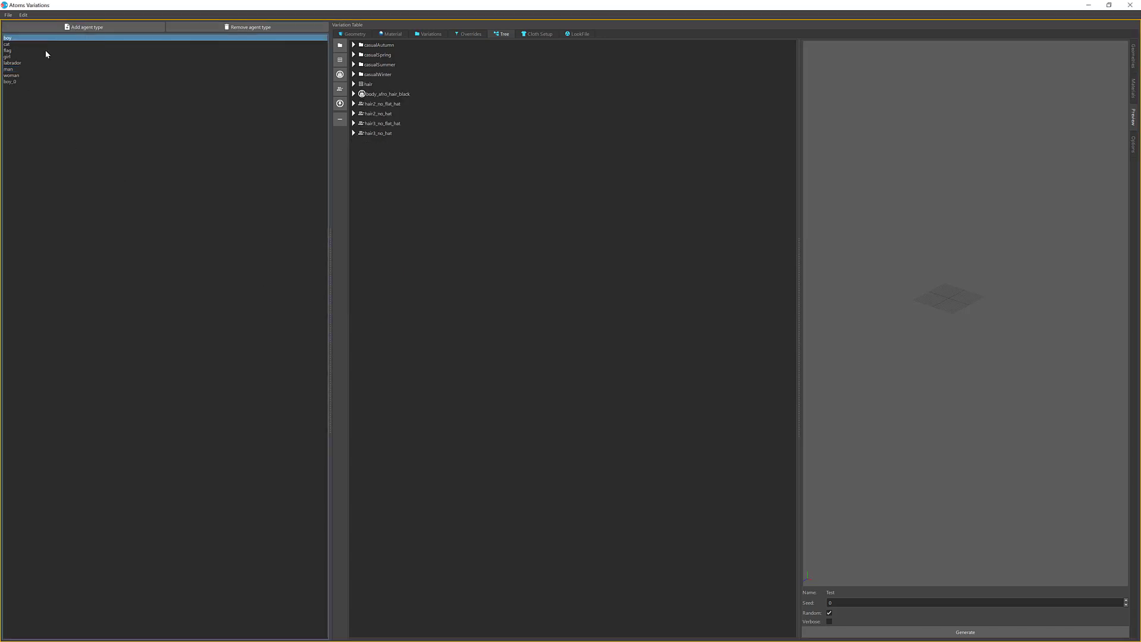
- Delete all entries from casualAutumn to hair3_no_hat in the duplicated boy agent type's variation tree
click(15, 83)
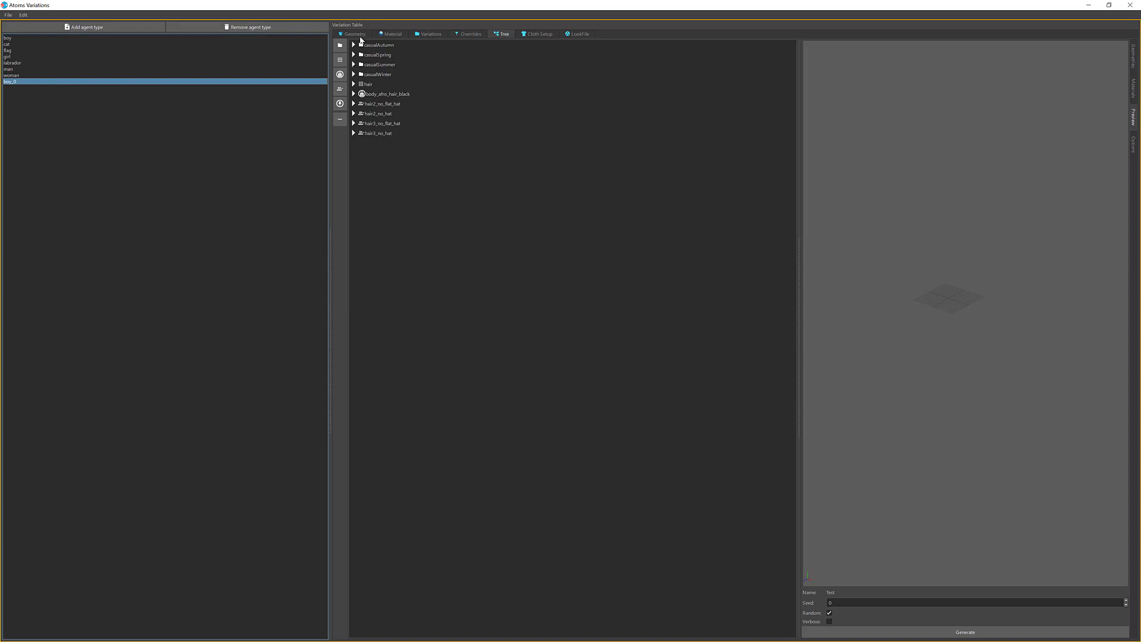
click(379, 46)
shift+click(384, 134)
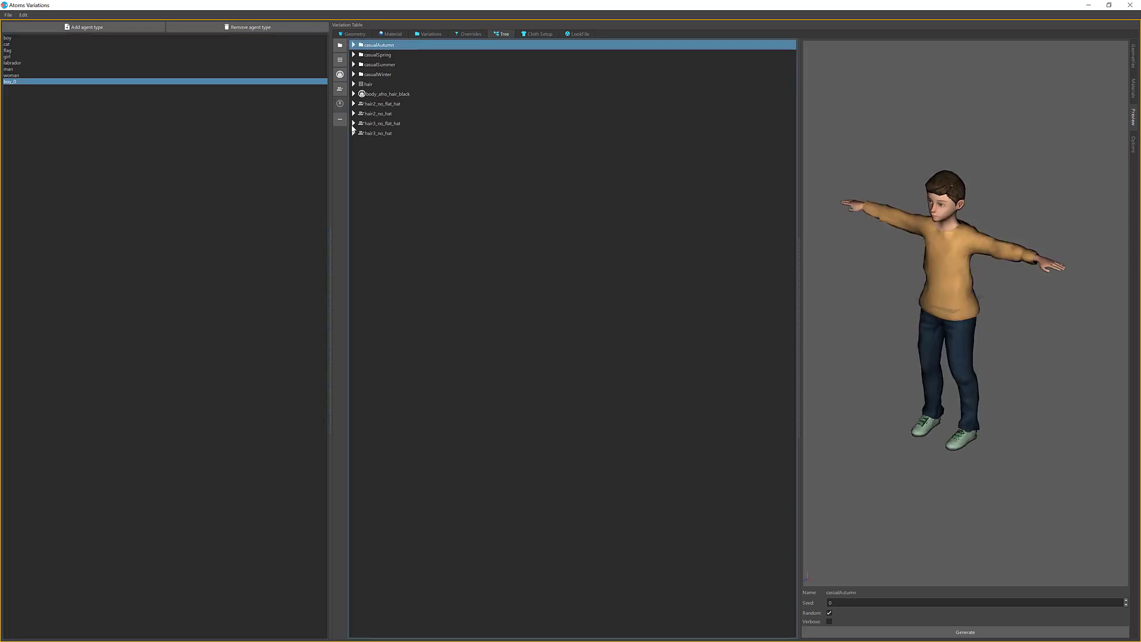
key(Delete)
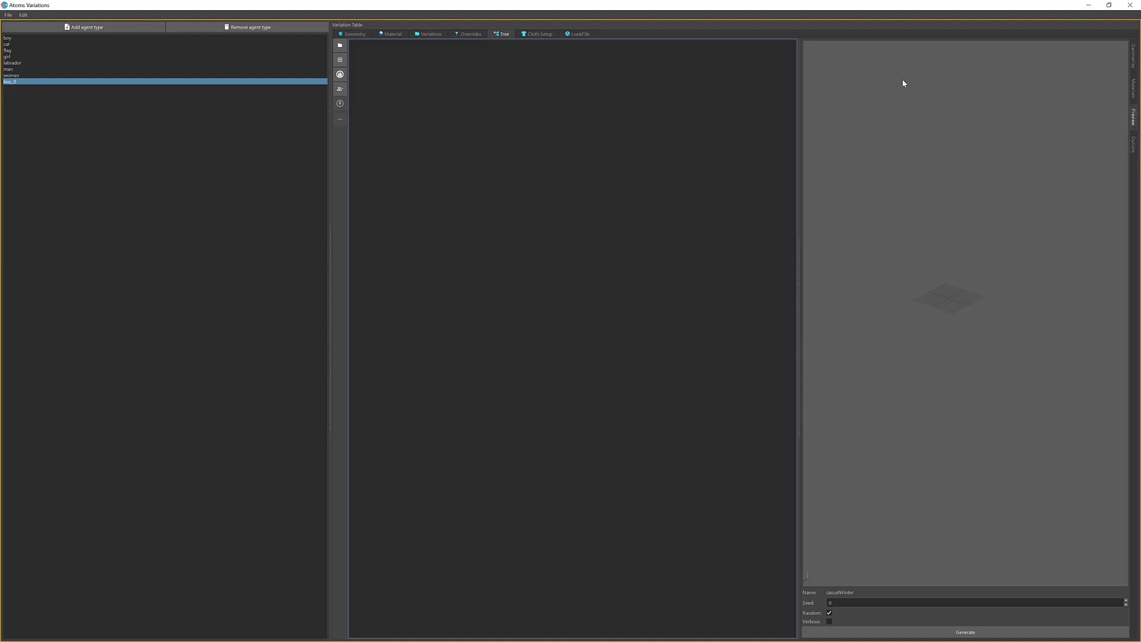
- Clear the material prefix and both geo-mat suffix replacement values in the duplicated boy agent type's options
click(1133, 146)
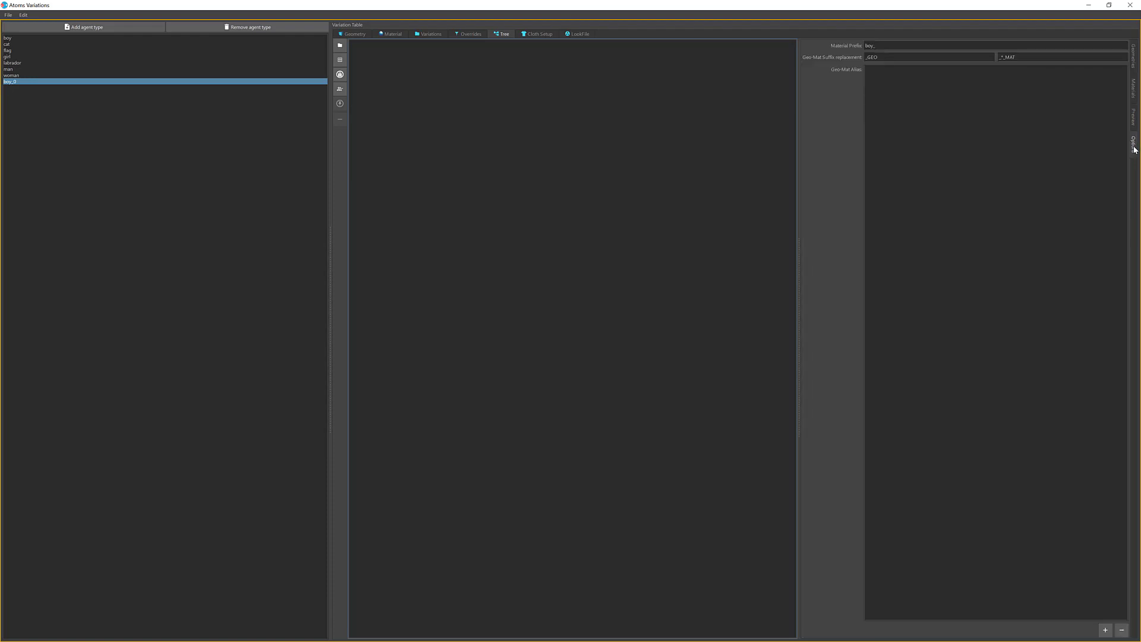
click(887, 57)
key(ctrl+a)
key(BackSpace)
click(1025, 57)
key(ctrl+a)
key(BackSpace)
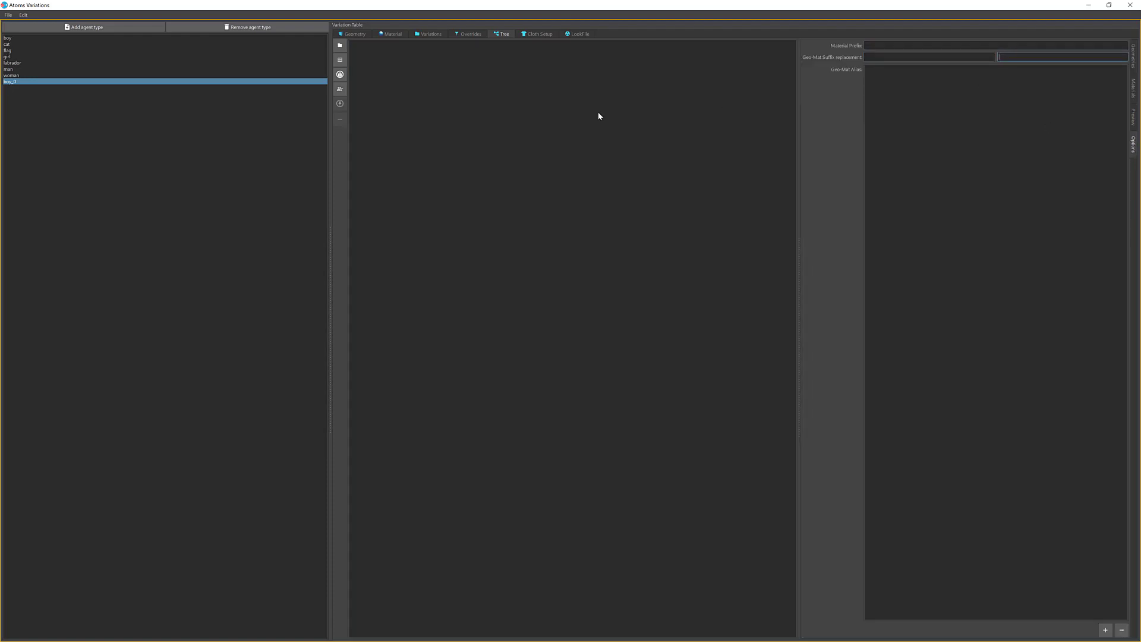
- Add a variation type to the duplicated boy's empty variation tree and name it Test
click(598, 115)
click(1133, 122)
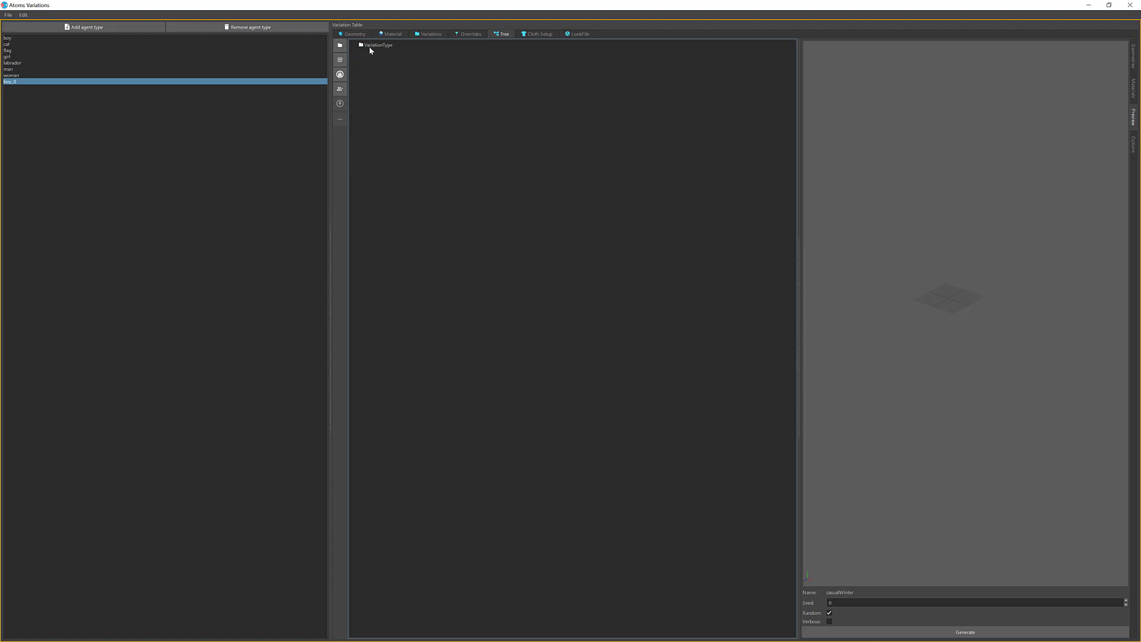
double_click(379, 46)
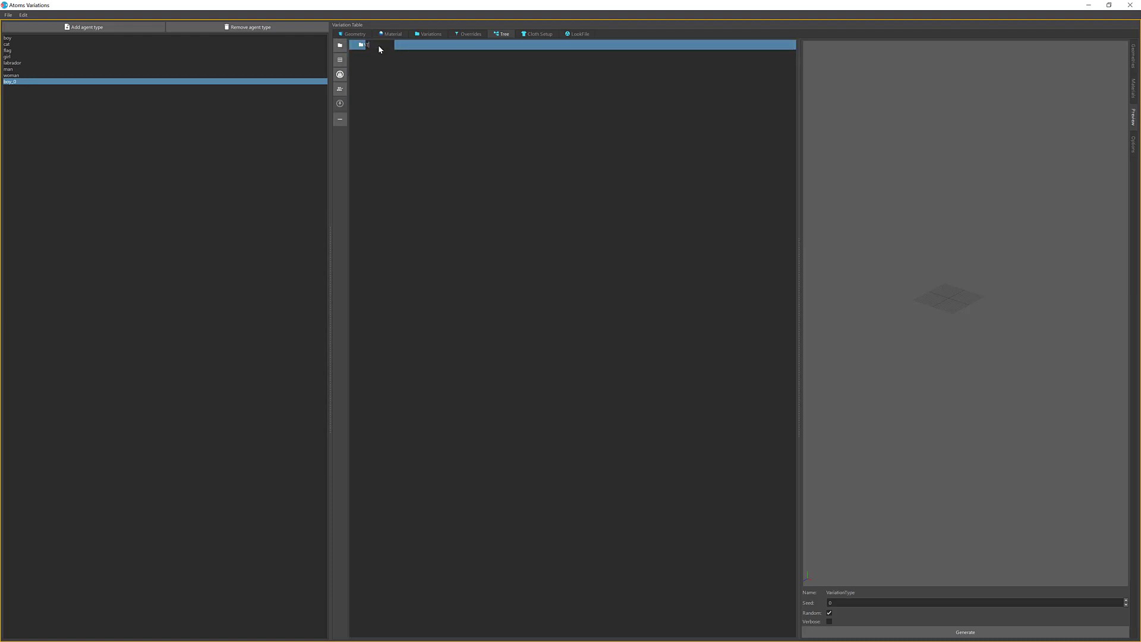
key(Return)
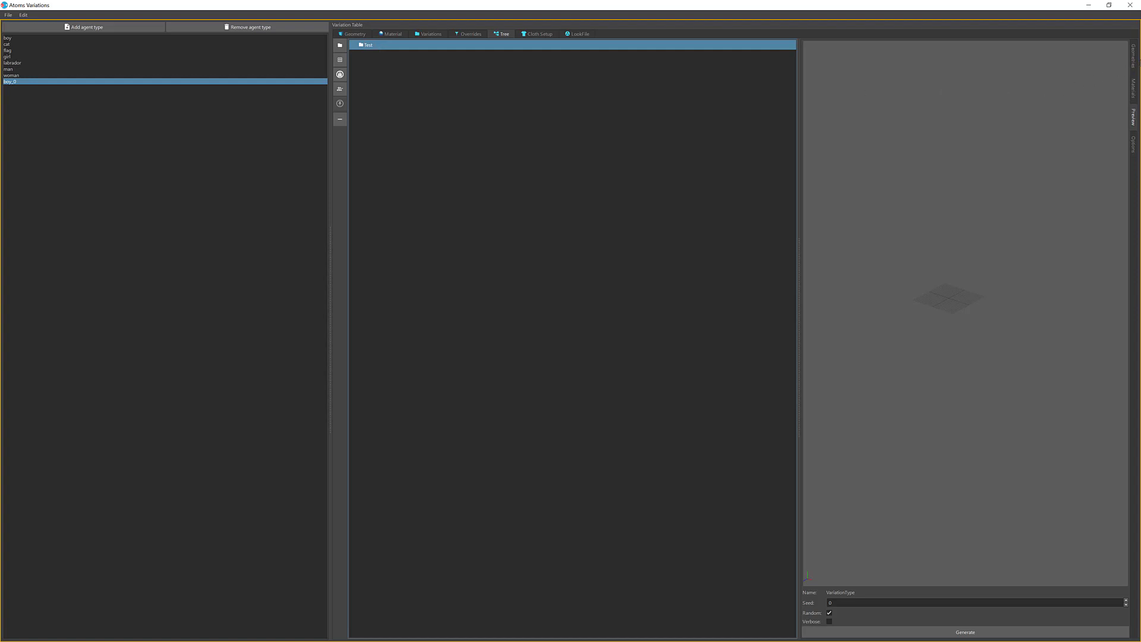
- Add body_GEO, hair01_GEO, jeans_GEO, polo_GEO and shoes_GEO to the Test variation type and expand it
click(1136, 58)
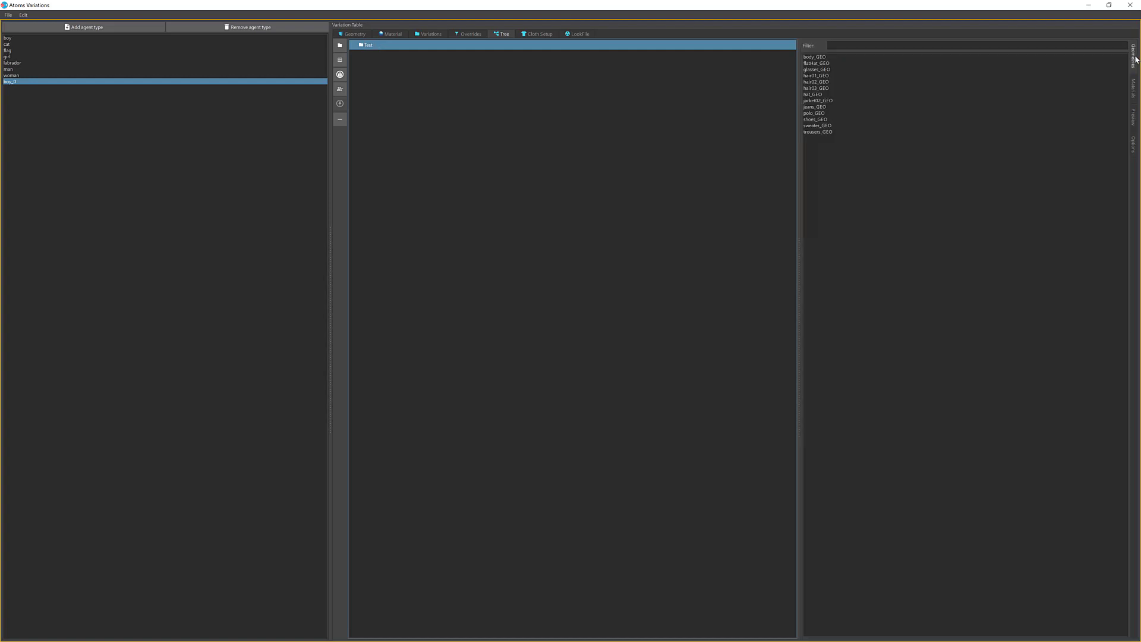
click(815, 58)
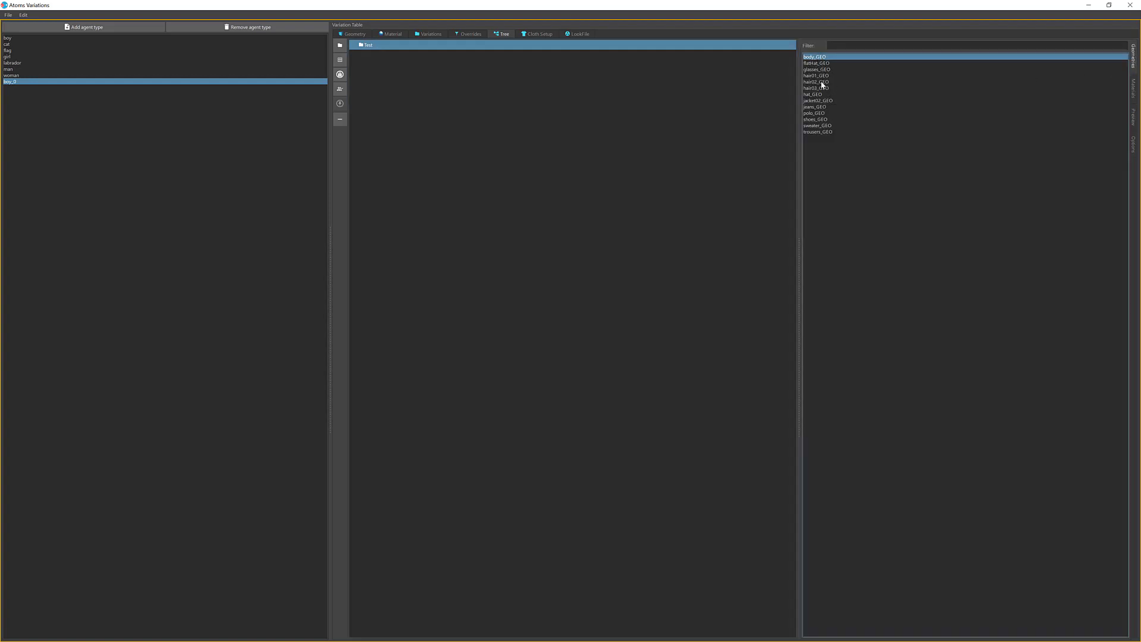
ctrl+click(822, 77)
ctrl+click(821, 107)
ctrl+click(822, 113)
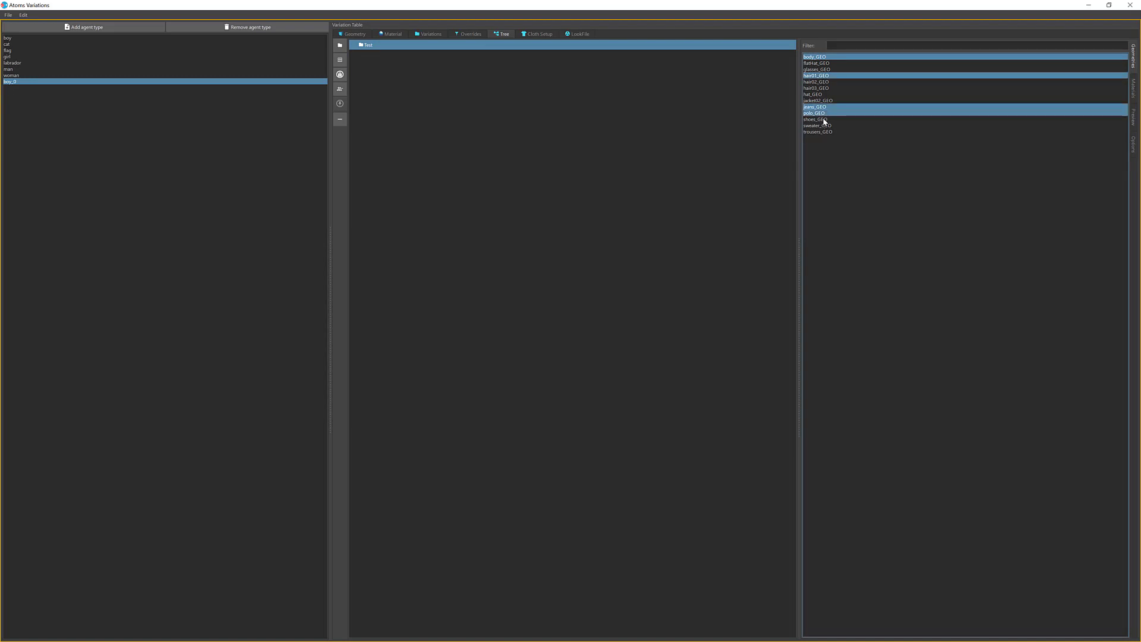
ctrl+click(824, 119)
drag(823, 120, 364, 50)
click(354, 46)
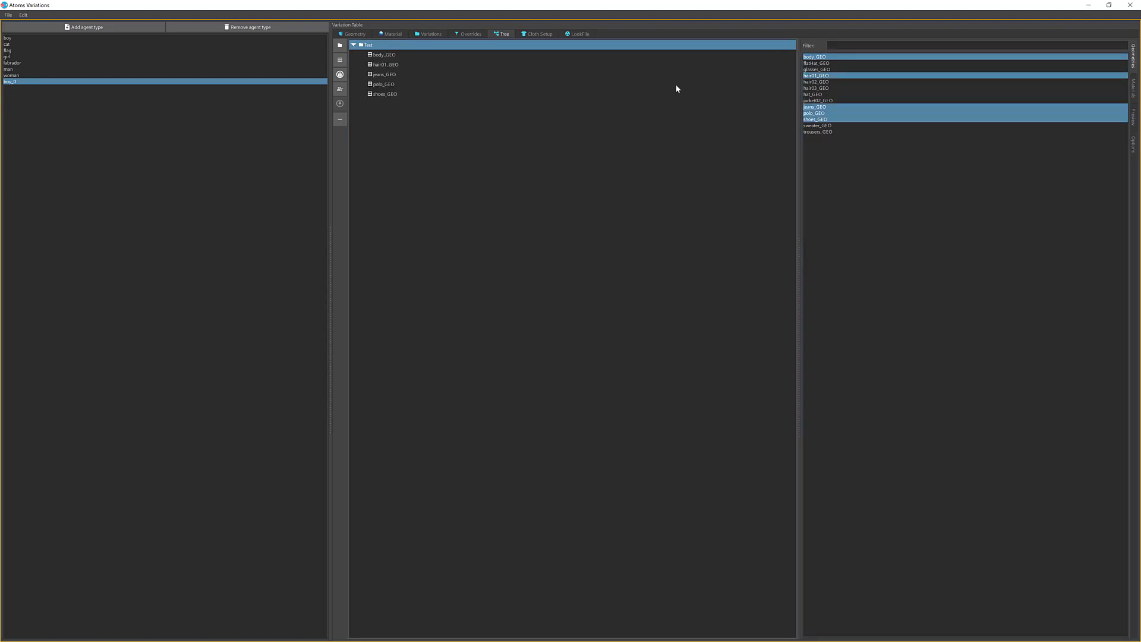
- Add a material override to each of the five geometries under Test and expand the geometry entries
click(1134, 116)
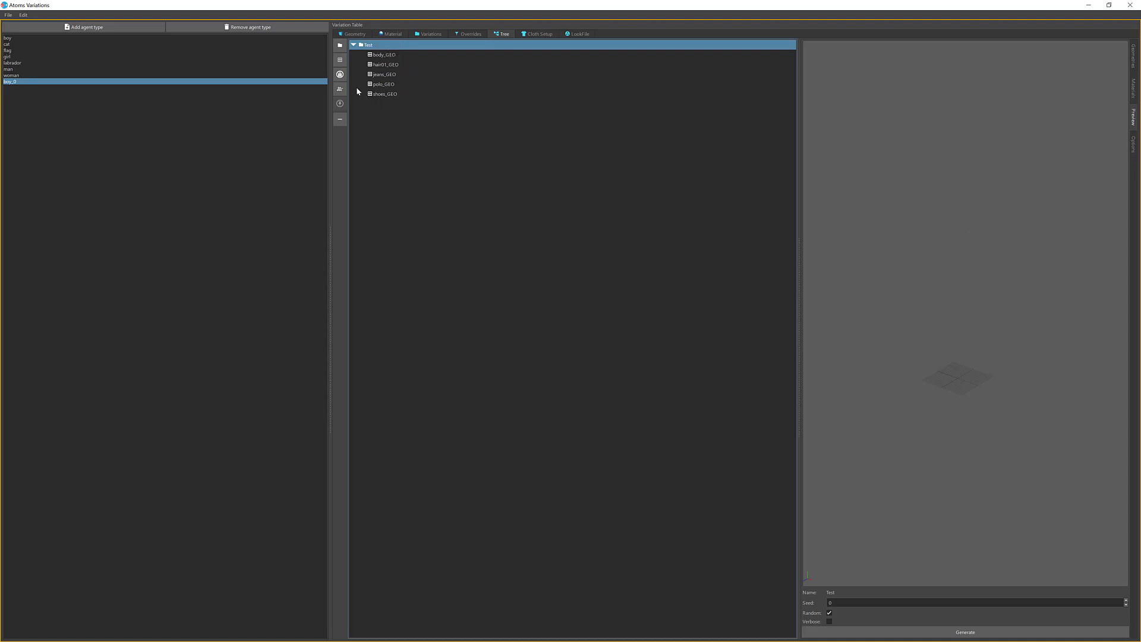
click(385, 55)
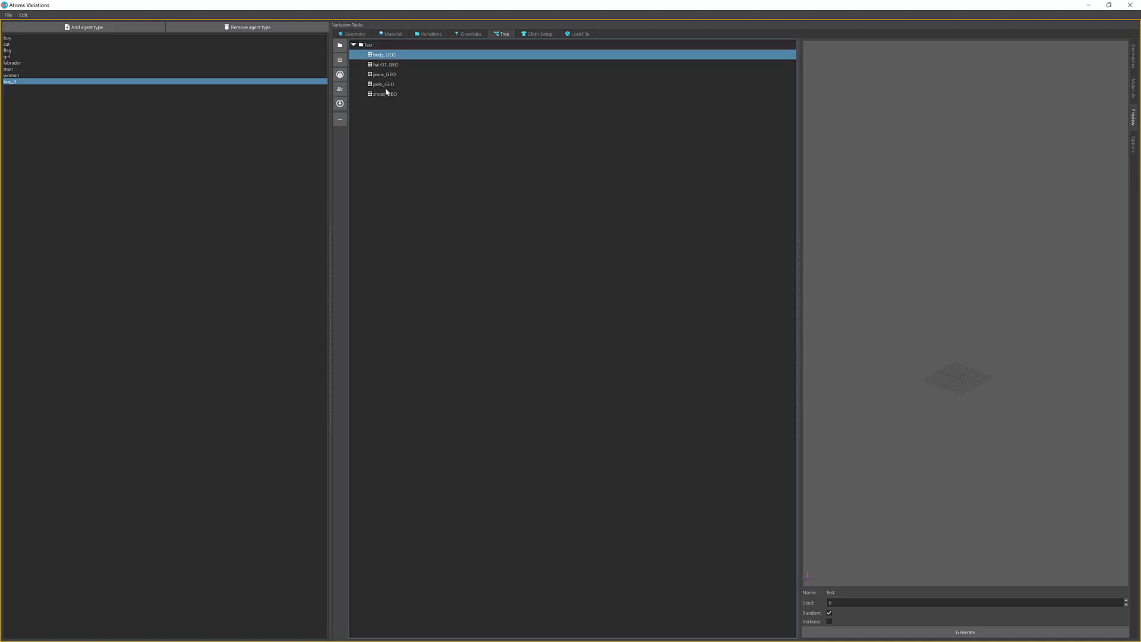
shift+click(388, 93)
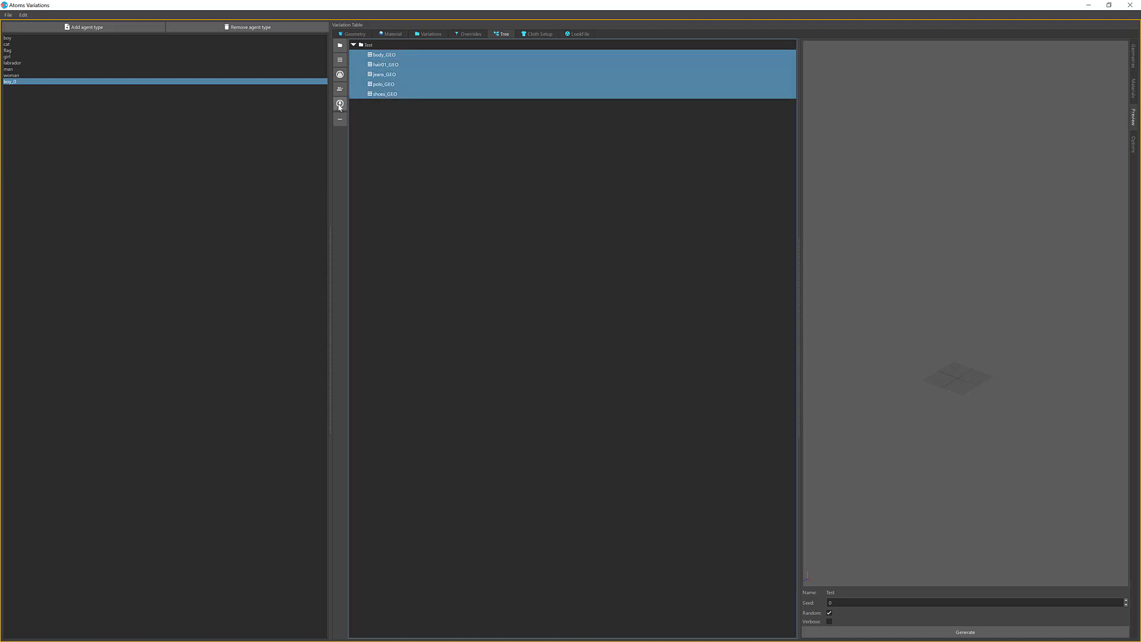
click(340, 104)
click(363, 54)
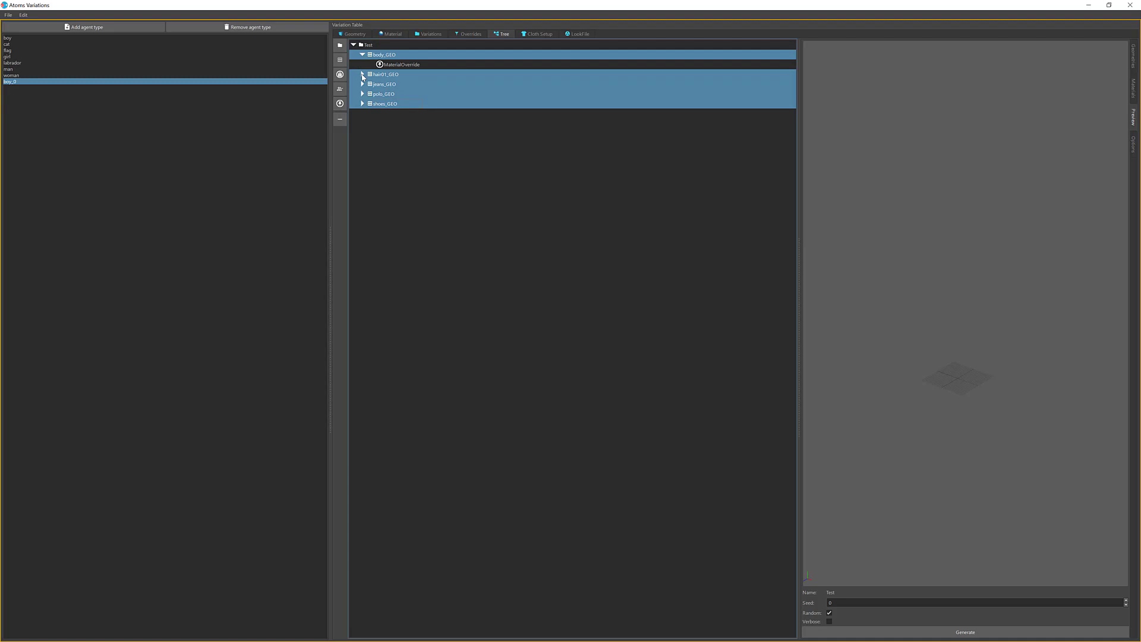
click(363, 74)
click(363, 93)
click(363, 114)
click(363, 133)
click(387, 170)
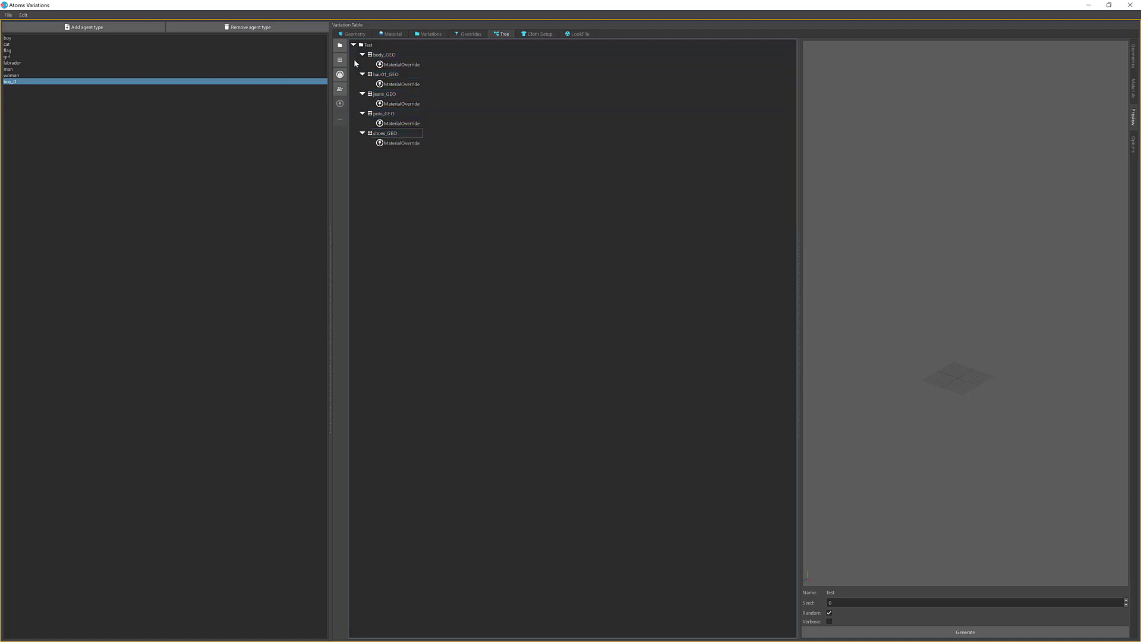
- Assign boy_body_white_MAT, boy_hair01_black_MAT, boy_jeans_blue_MAT, boy_polo_white_MAT and boy_shoes_grey_MAT to the material overrides of their matching geometries
click(1134, 88)
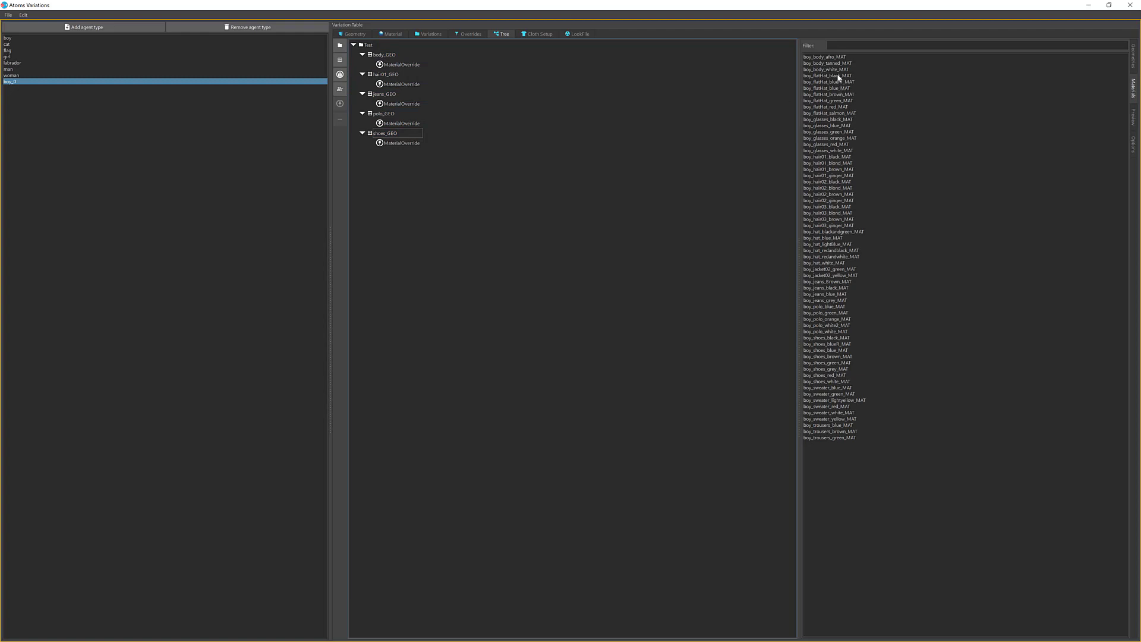
drag(839, 70, 420, 66)
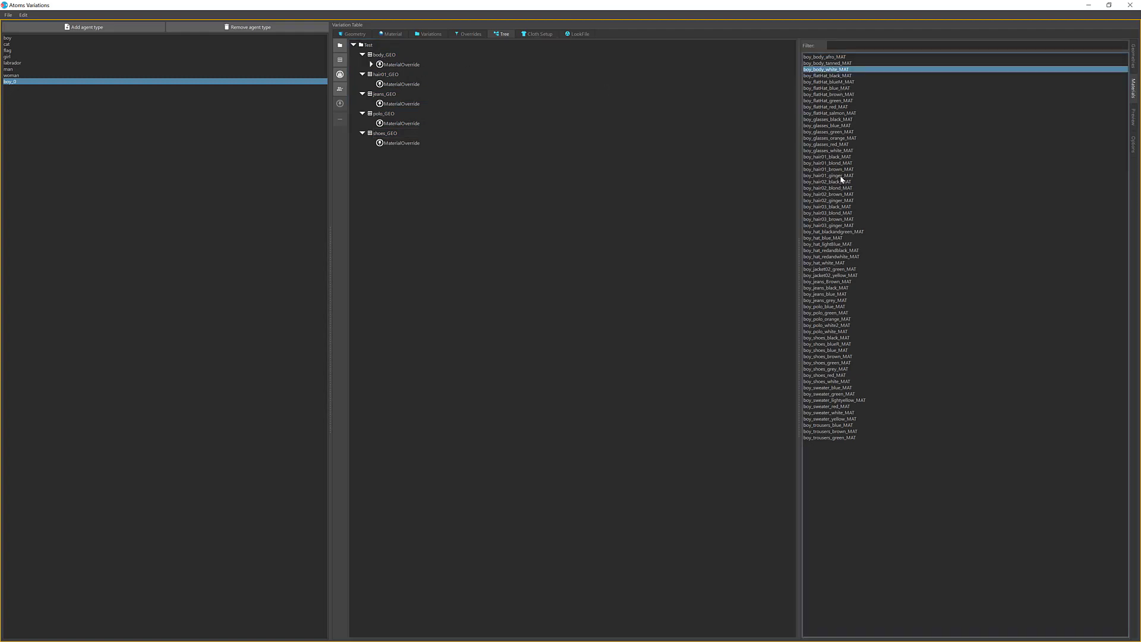
drag(841, 157, 402, 86)
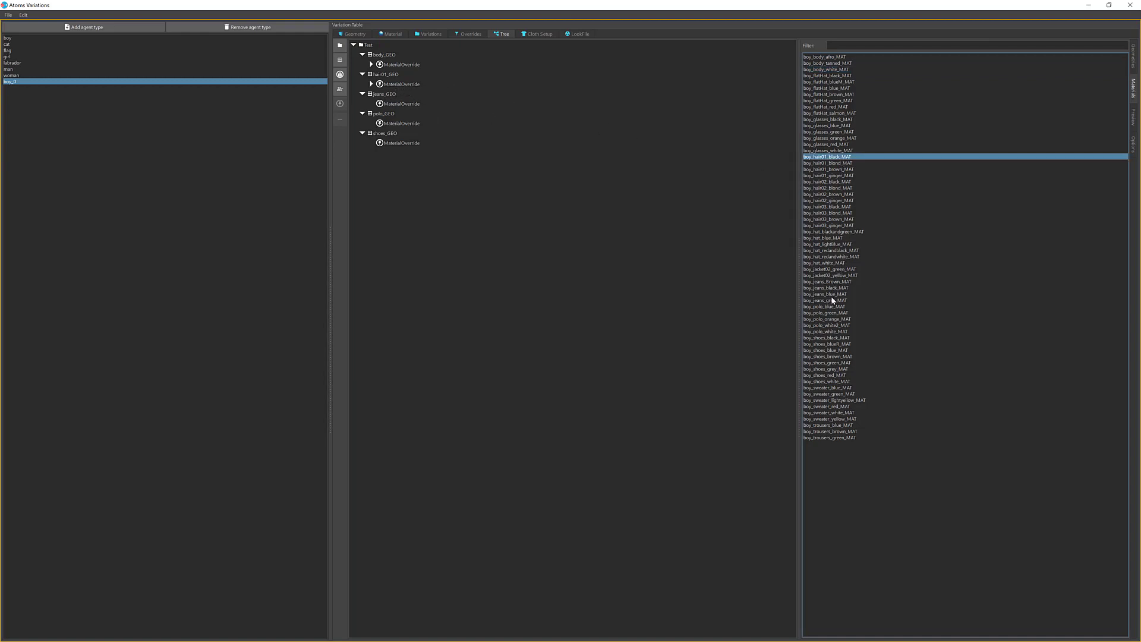
drag(832, 294, 414, 106)
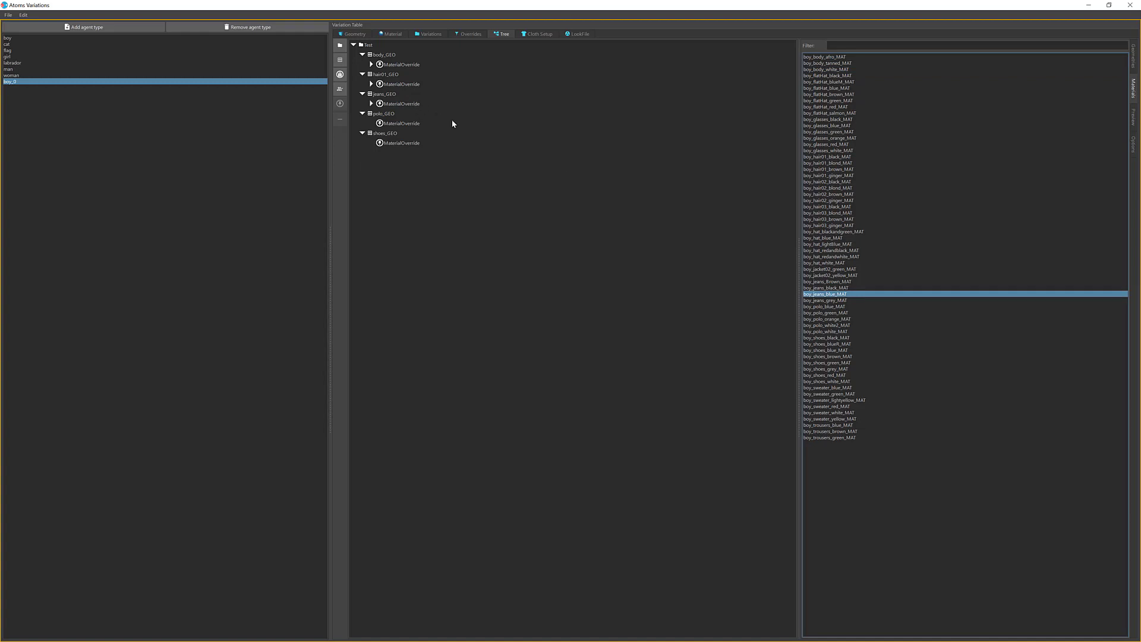
drag(840, 332, 413, 123)
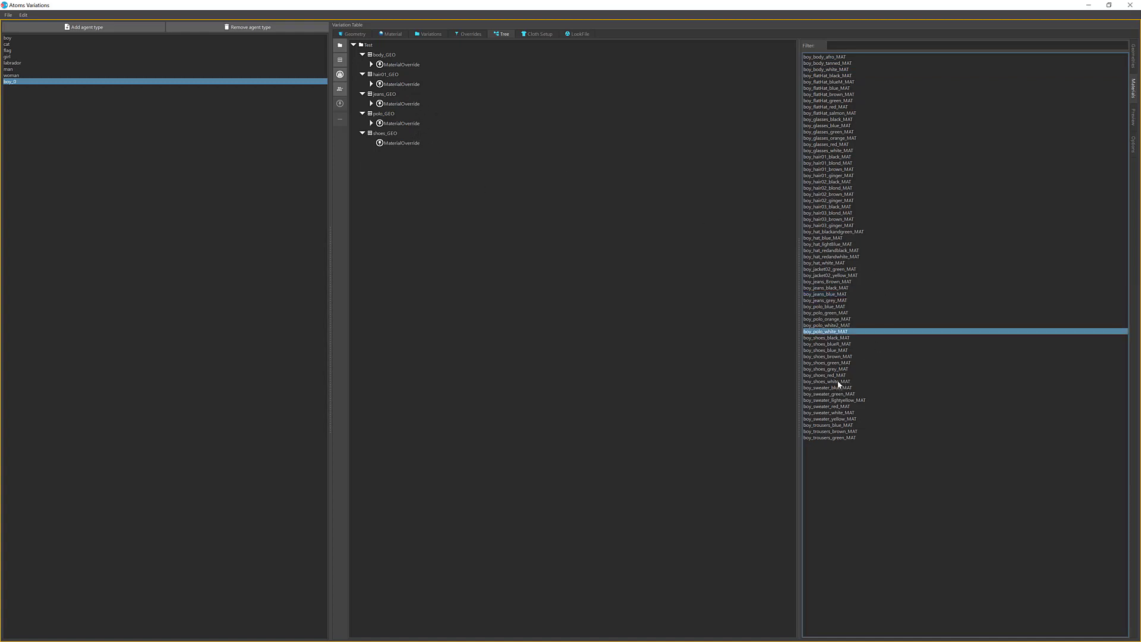
drag(840, 370, 411, 147)
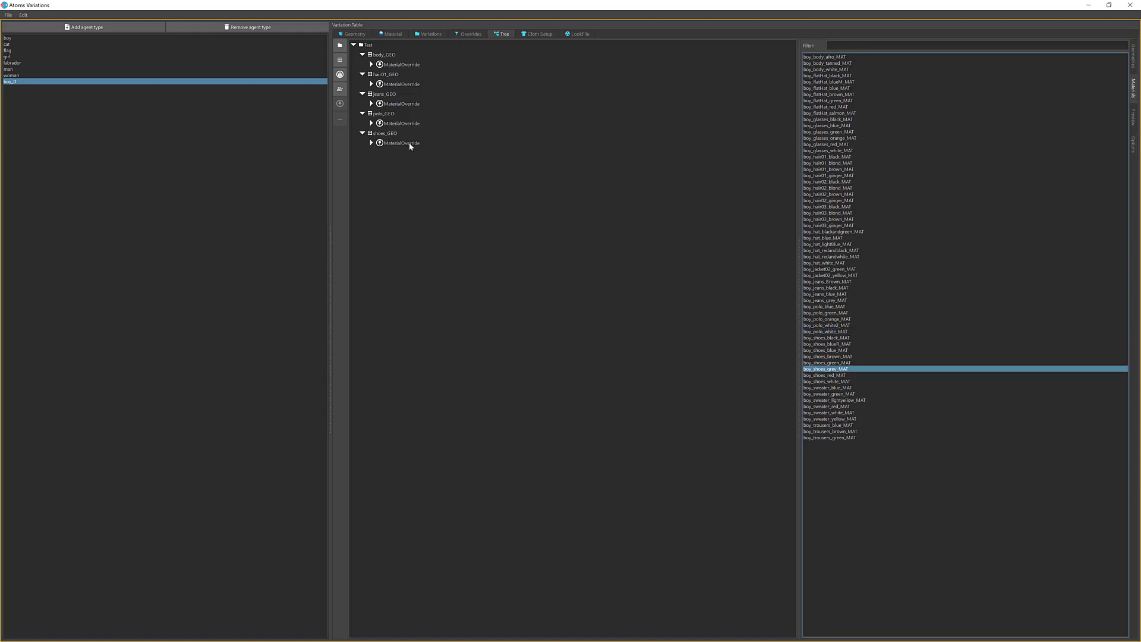
- Preview the Test variation on the boy model and generate it twice with random selection
click(1133, 117)
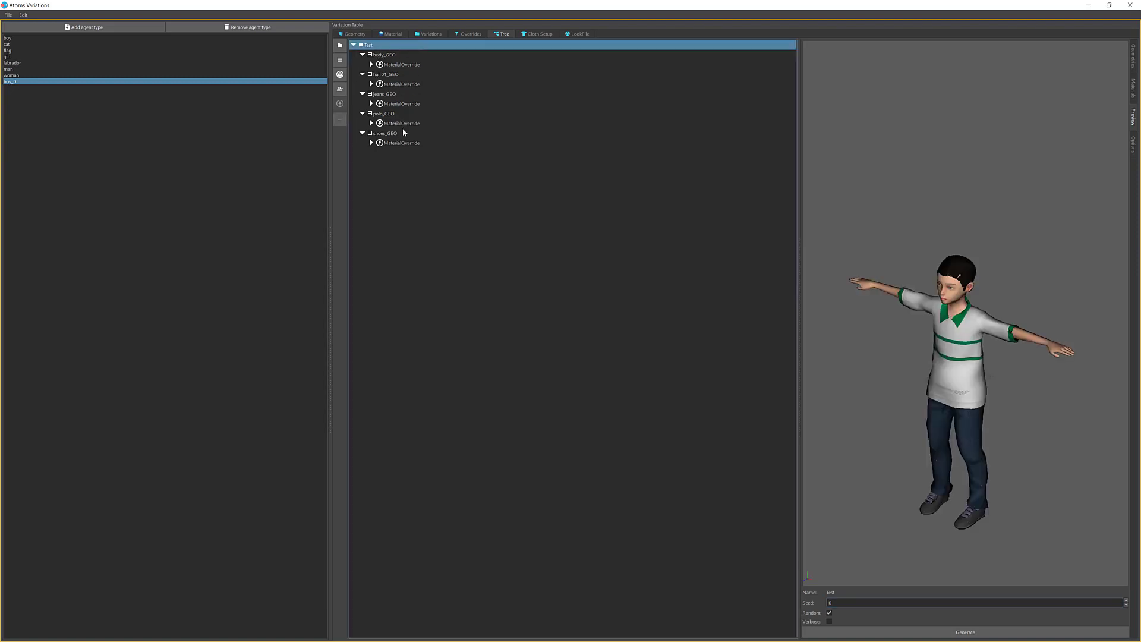
click(408, 144)
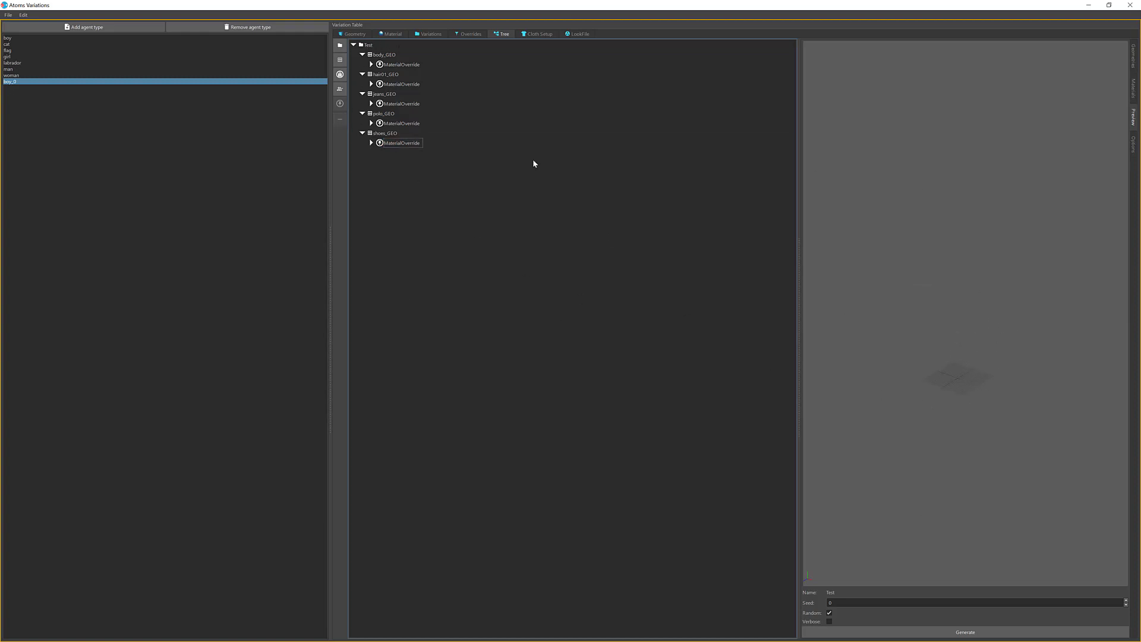
click(371, 45)
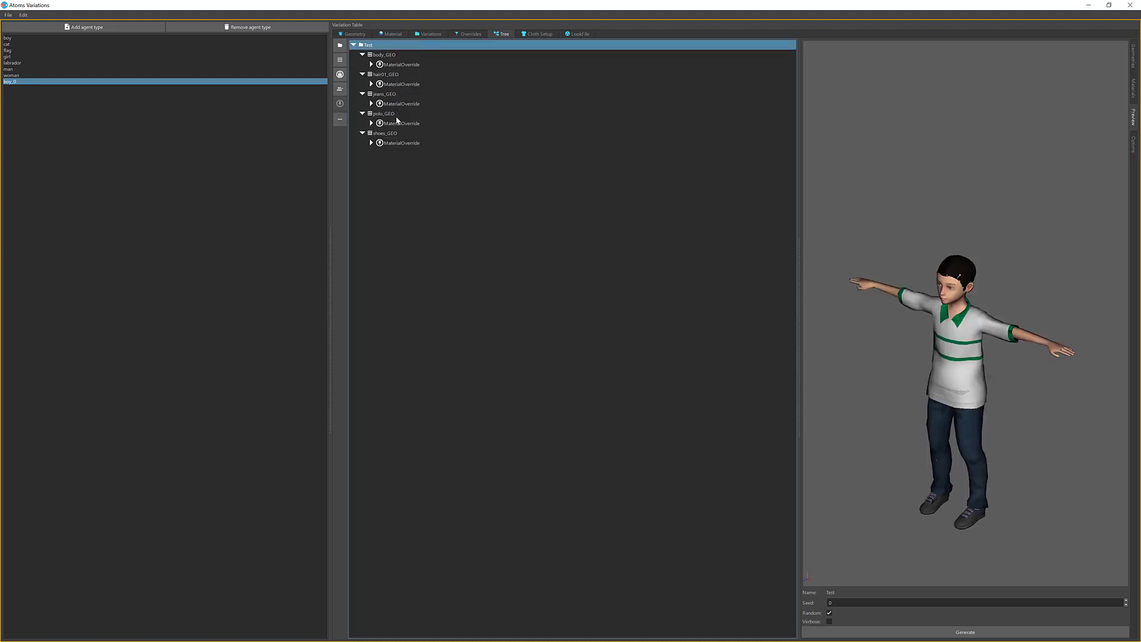
middle_drag(970, 280, 992, 306)
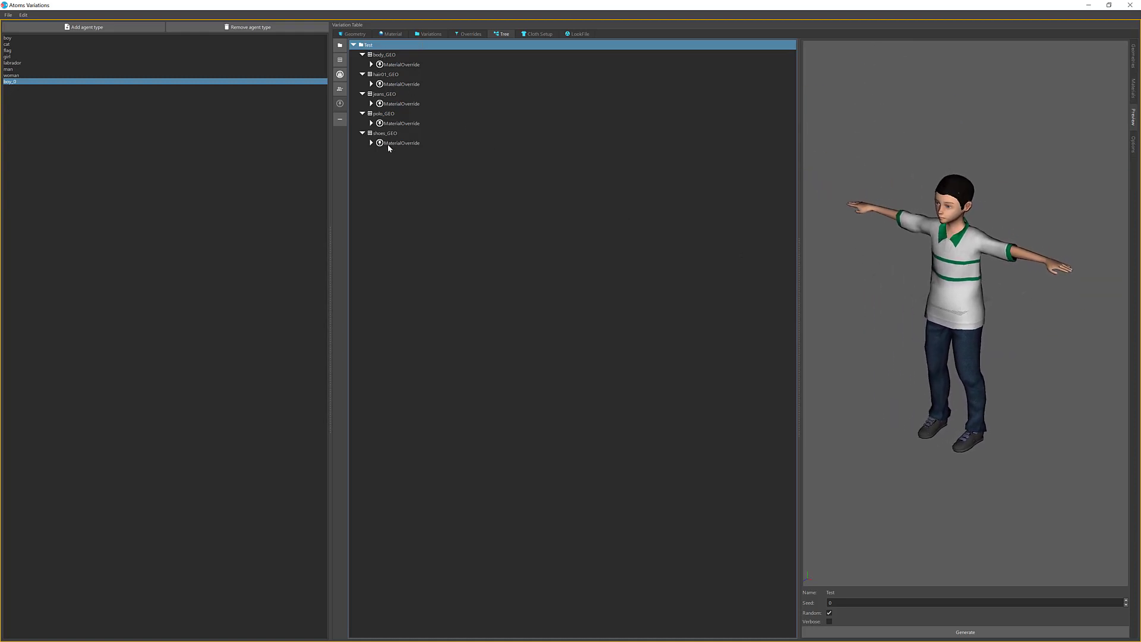
click(980, 634)
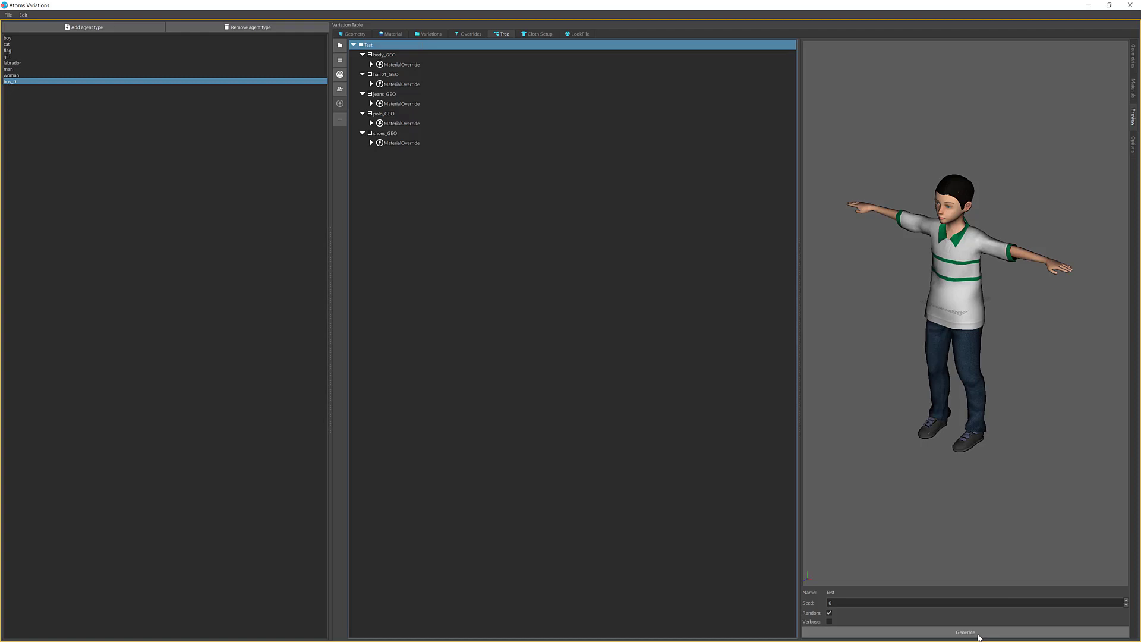
click(970, 634)
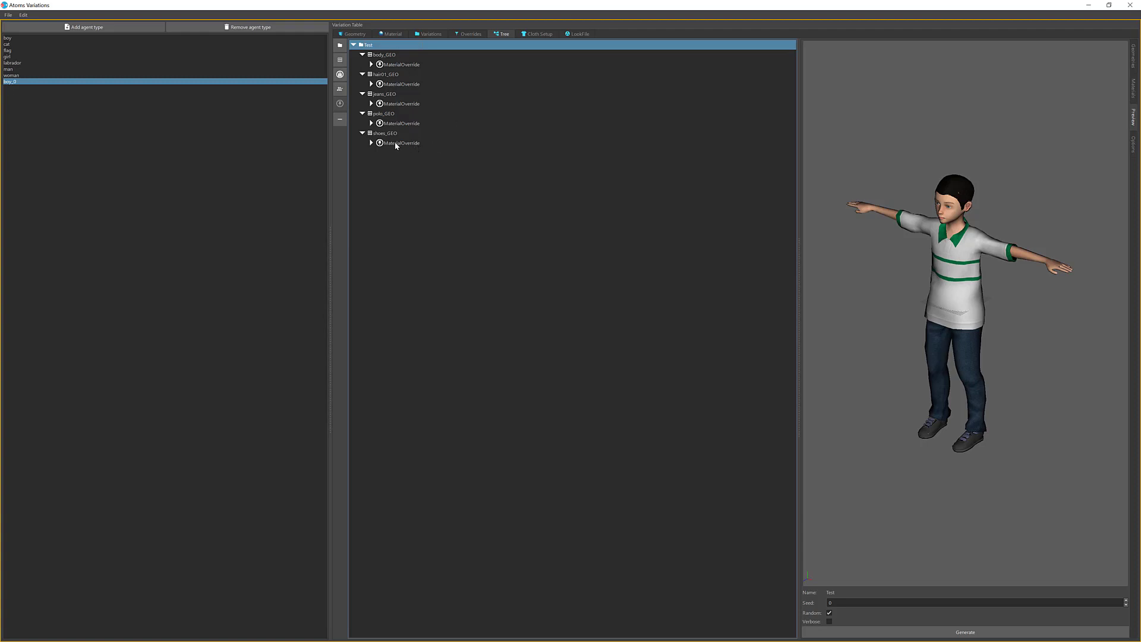
- Expand all five material overrides under Test to view their assigned materials and weights
click(371, 143)
click(372, 123)
click(371, 103)
click(371, 84)
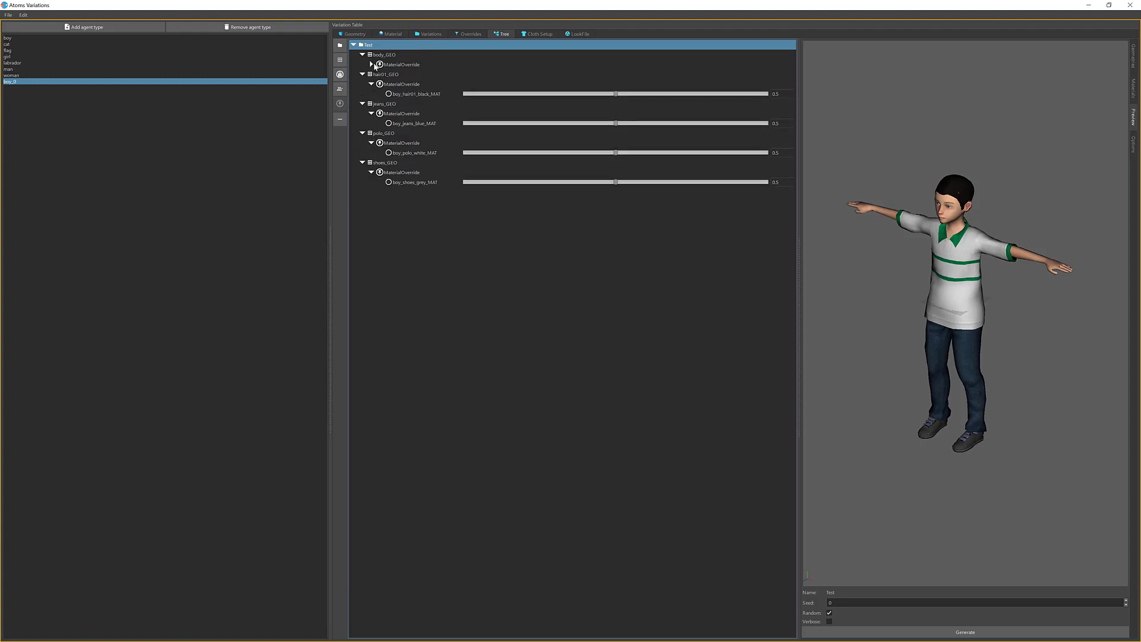
click(371, 64)
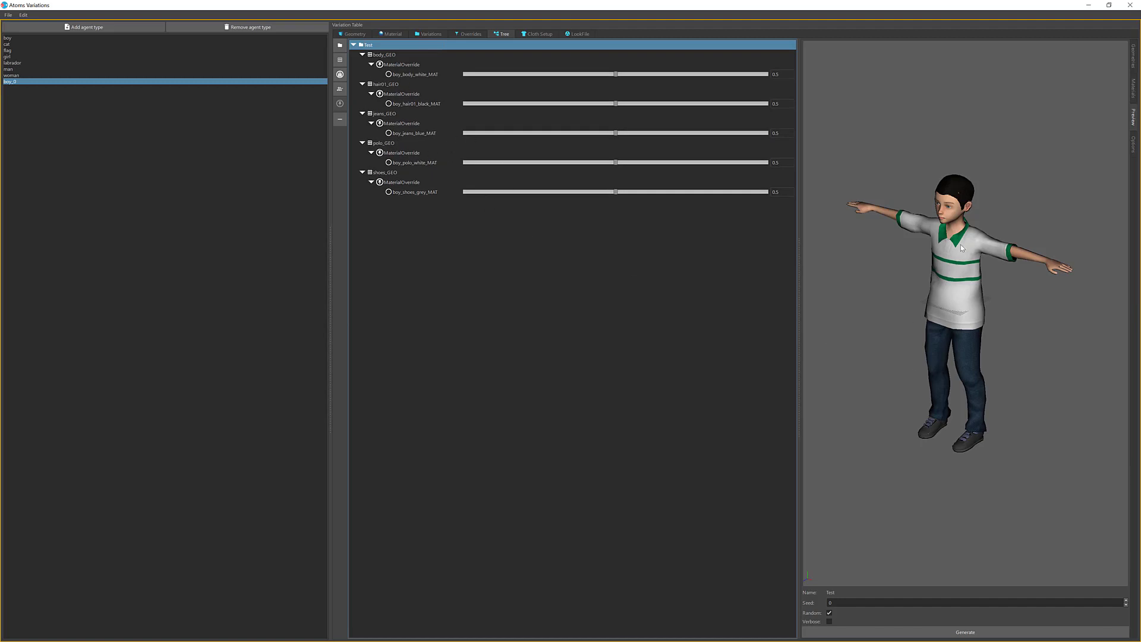
- Add boy_jeans_grey_MAT and boy_jeans_black_MAT to the material override of jeans_GEO
click(1133, 89)
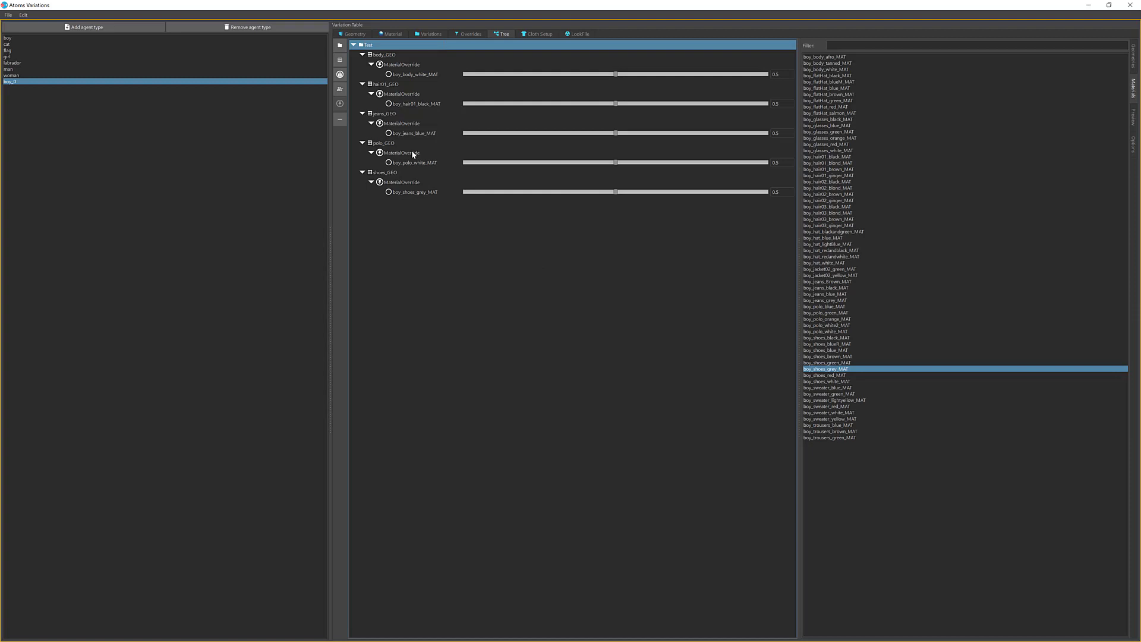
click(836, 301)
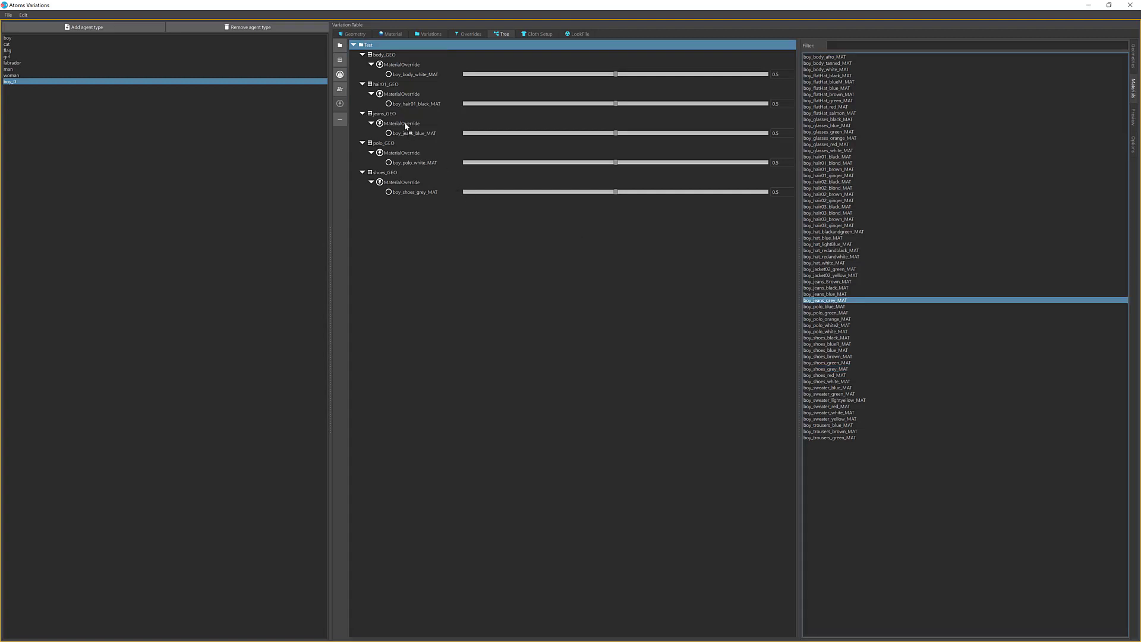
drag(406, 126, 407, 126)
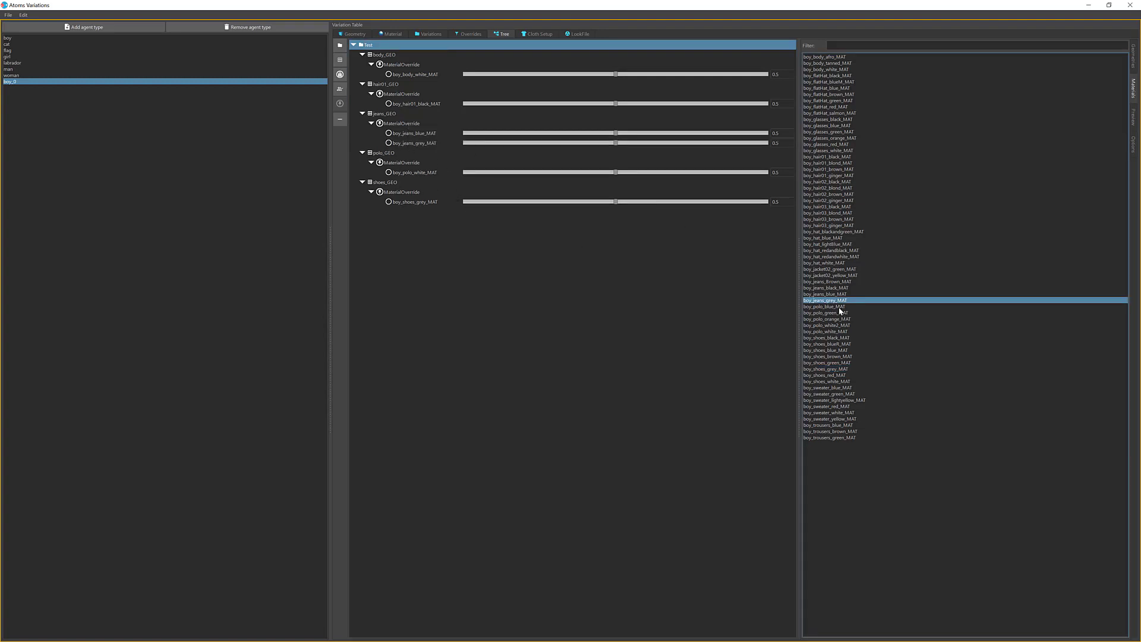
drag(839, 289, 421, 126)
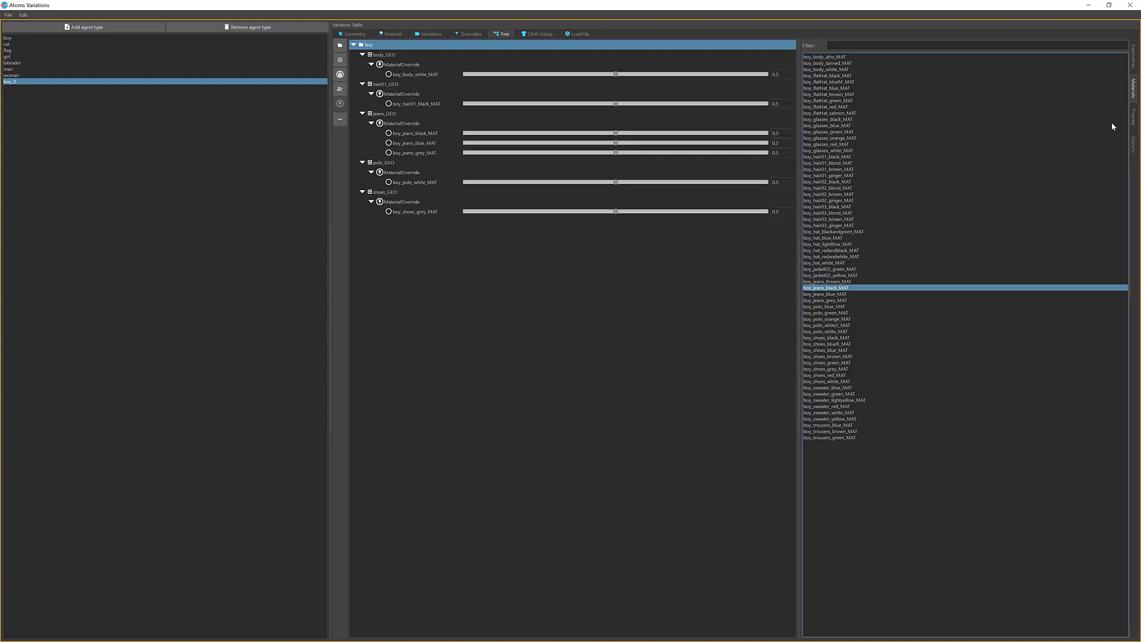
- Preview Test again and generate two random variations to compare the jeans materials
click(1133, 119)
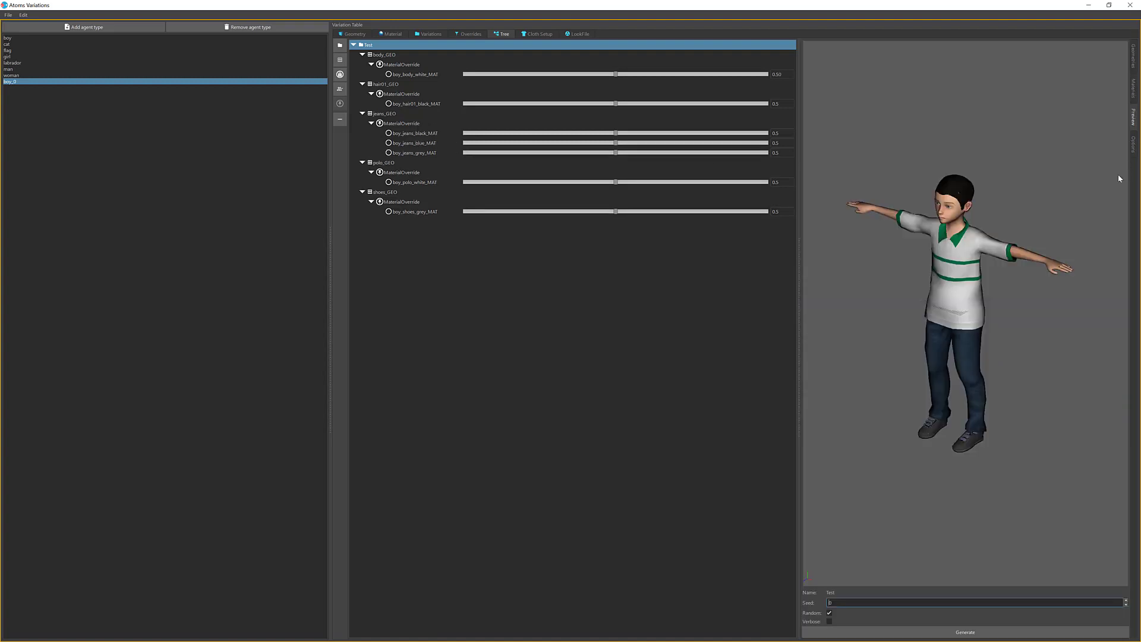
click(962, 634)
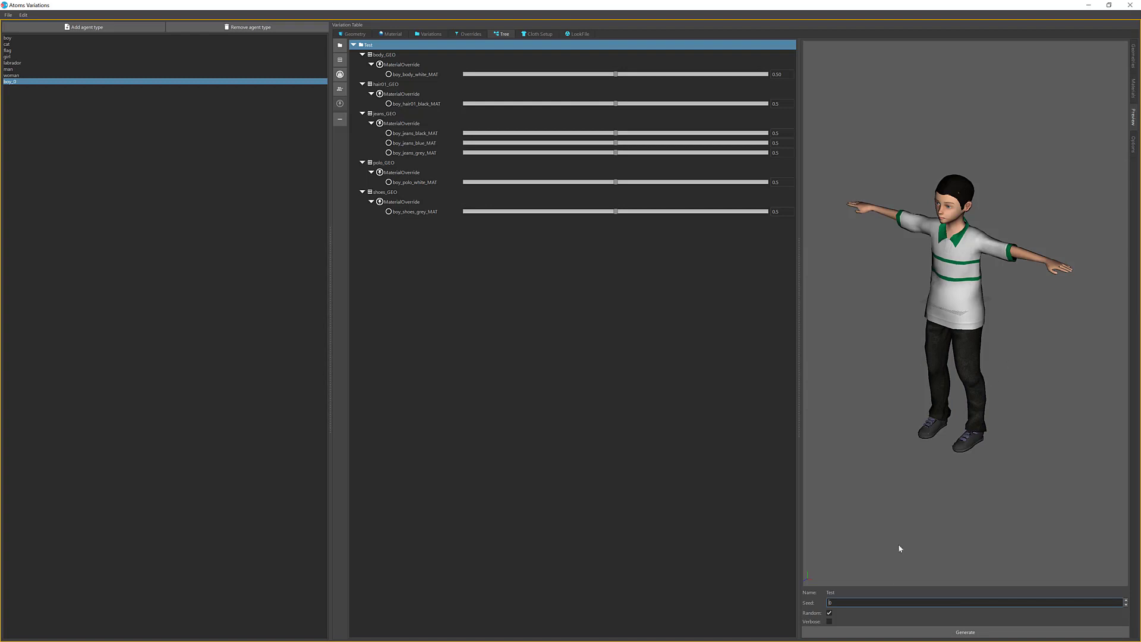
click(908, 629)
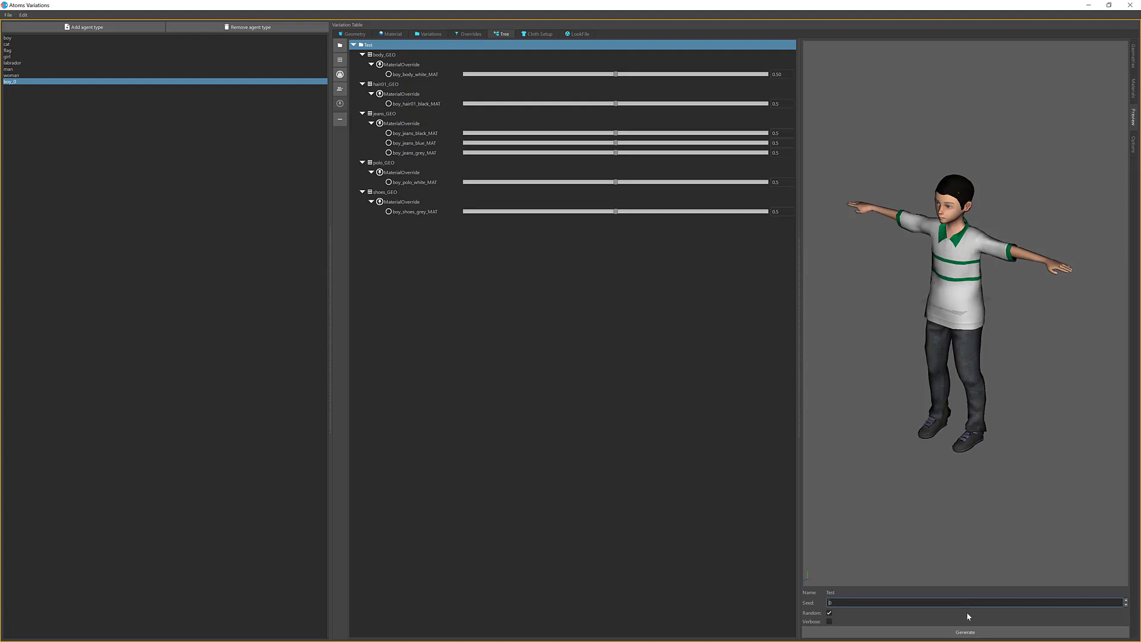
- Generate another random Test variation, then set both the blue and grey jeans material weights to 0.17
click(964, 634)
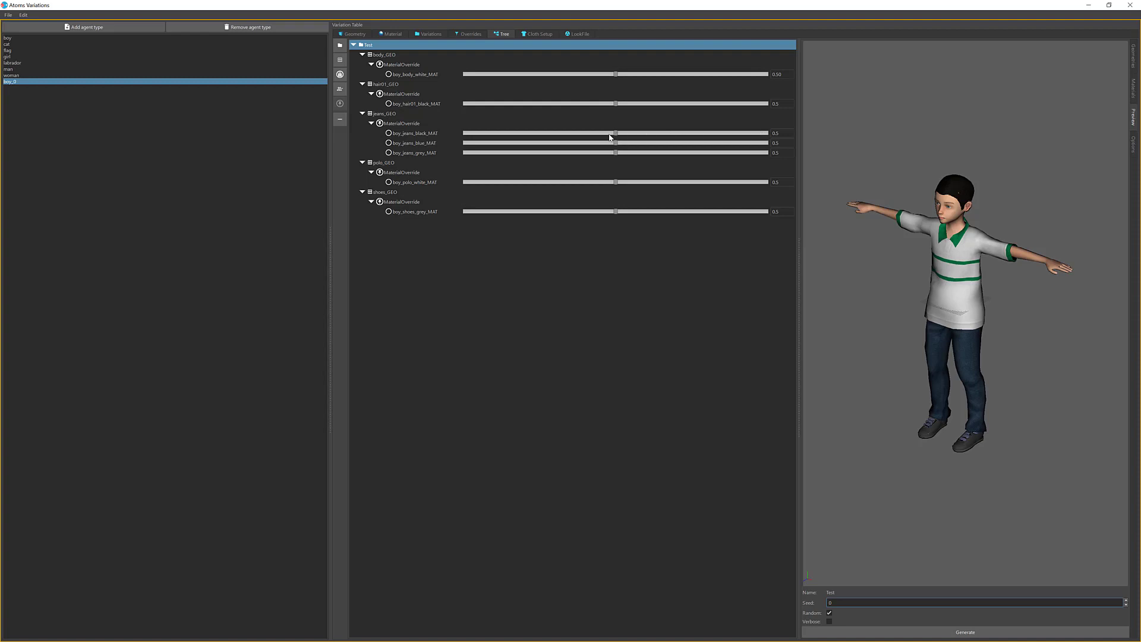
drag(612, 138, 516, 143)
drag(616, 152, 515, 156)
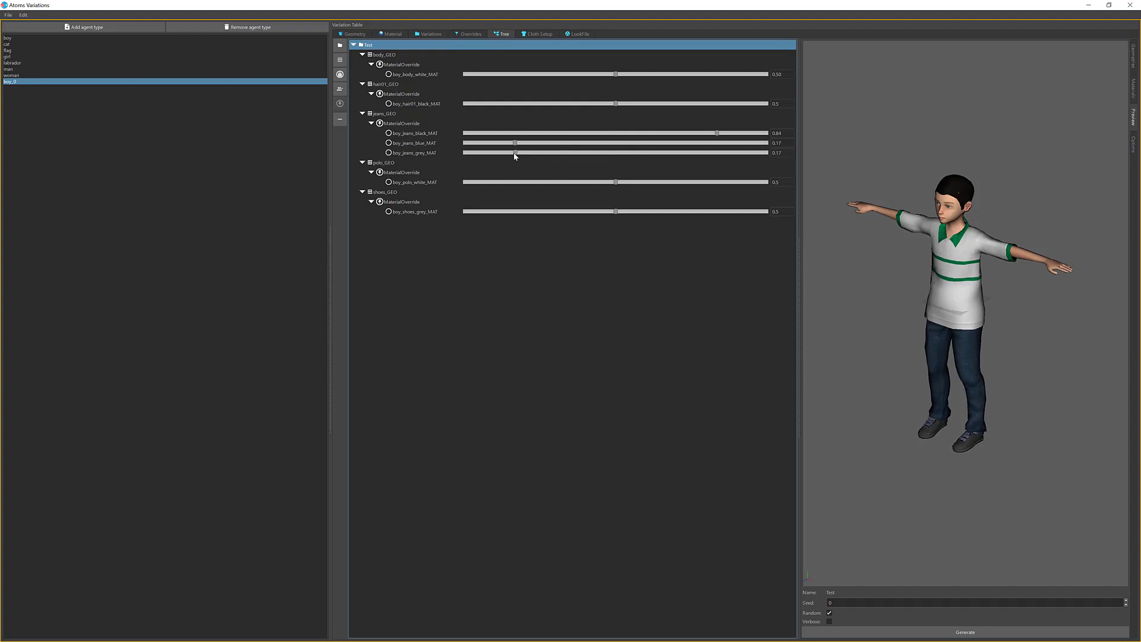
- Reload the Test preview and generate three random variations with the new jeans weights
click(548, 389)
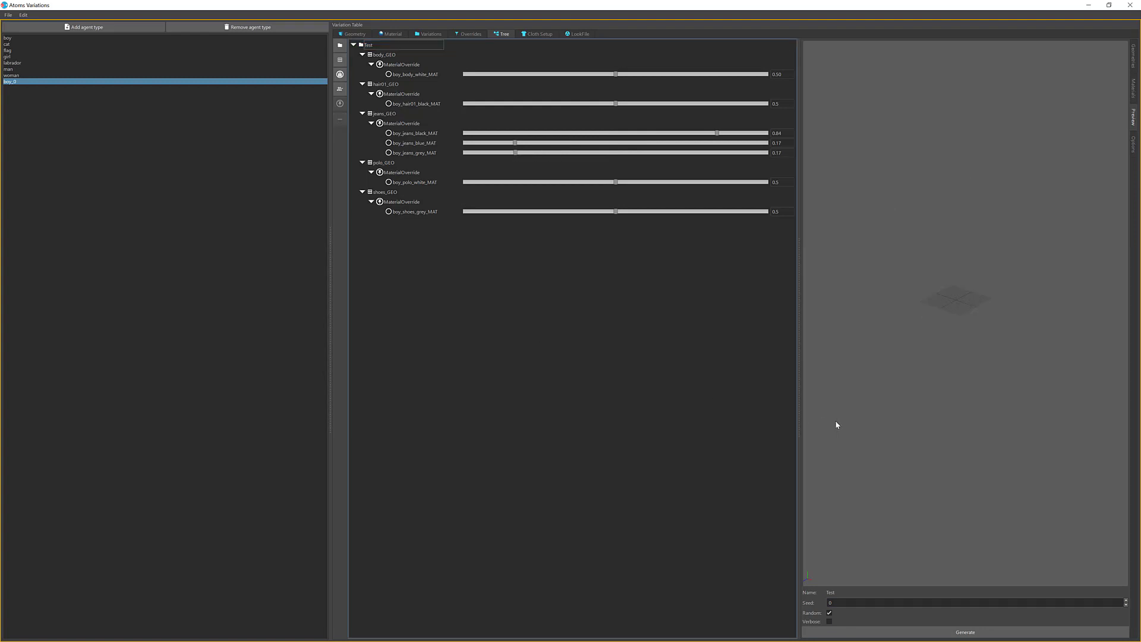
click(398, 48)
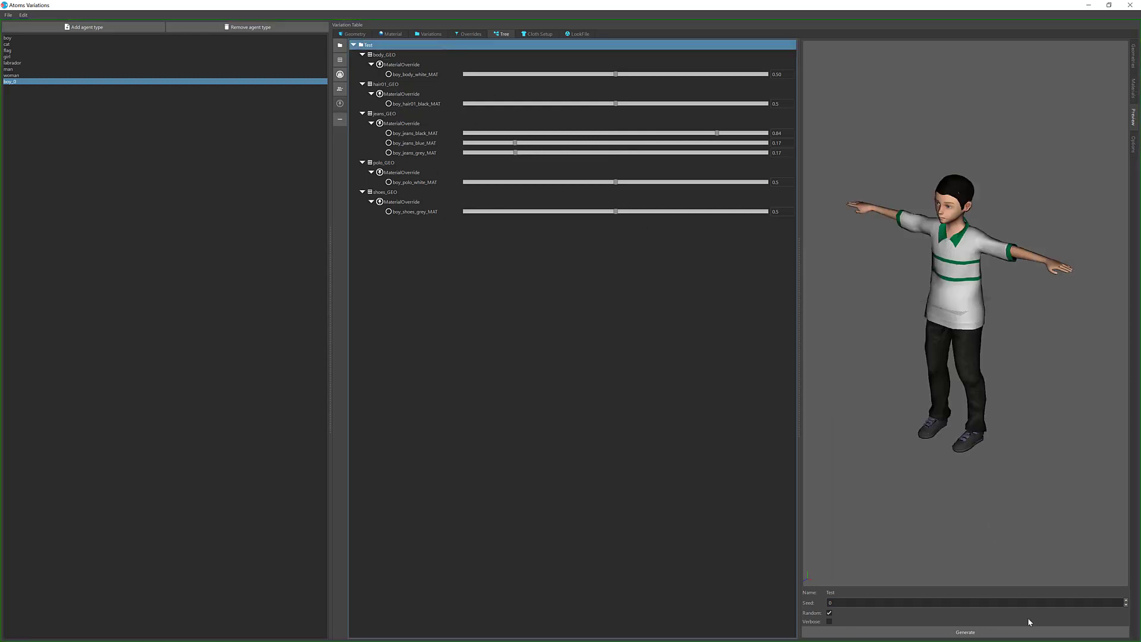
click(988, 635)
click(990, 635)
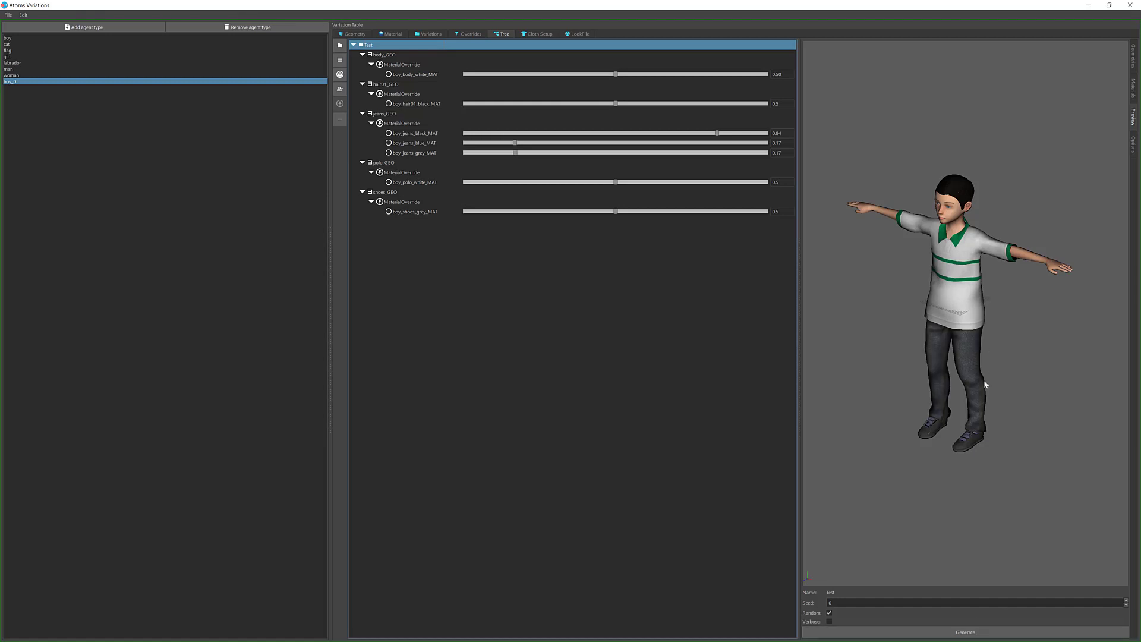
click(990, 635)
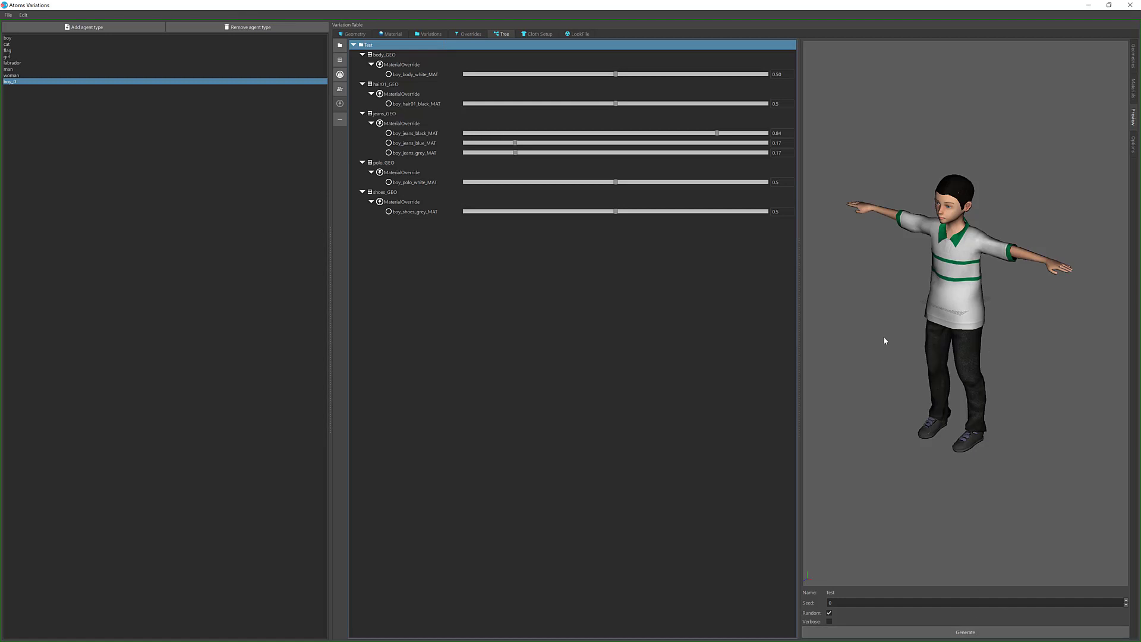
- Delete the material overrides of hair01_GEO, jeans_GEO, polo_GEO and shoes_GEO, and preview Test
click(418, 203)
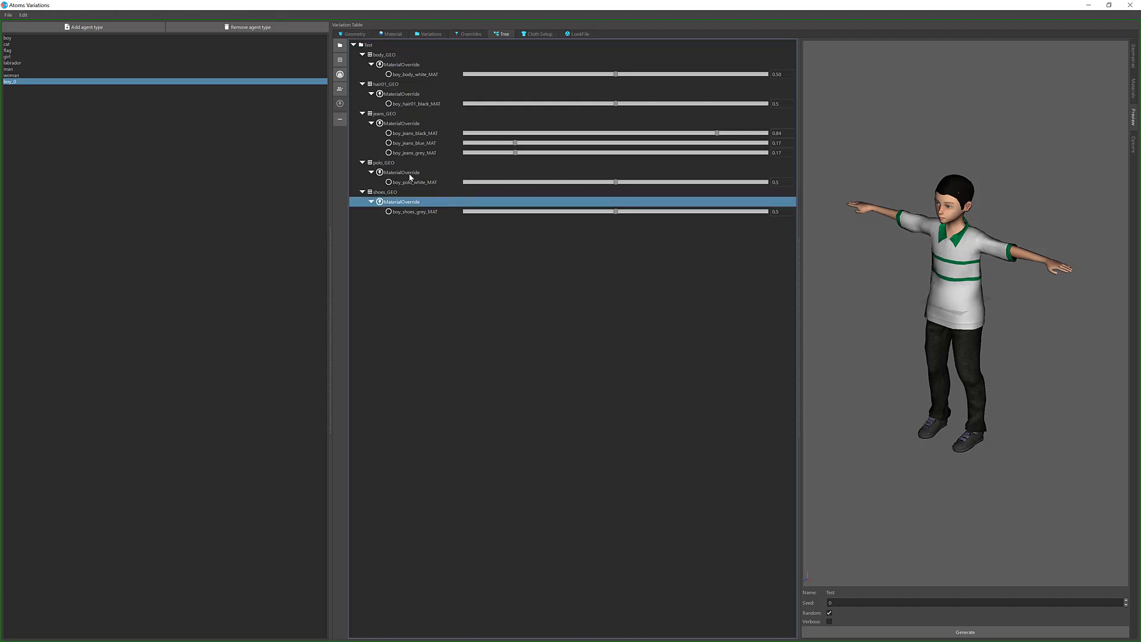
ctrl+click(412, 174)
ctrl+click(400, 124)
ctrl+click(403, 93)
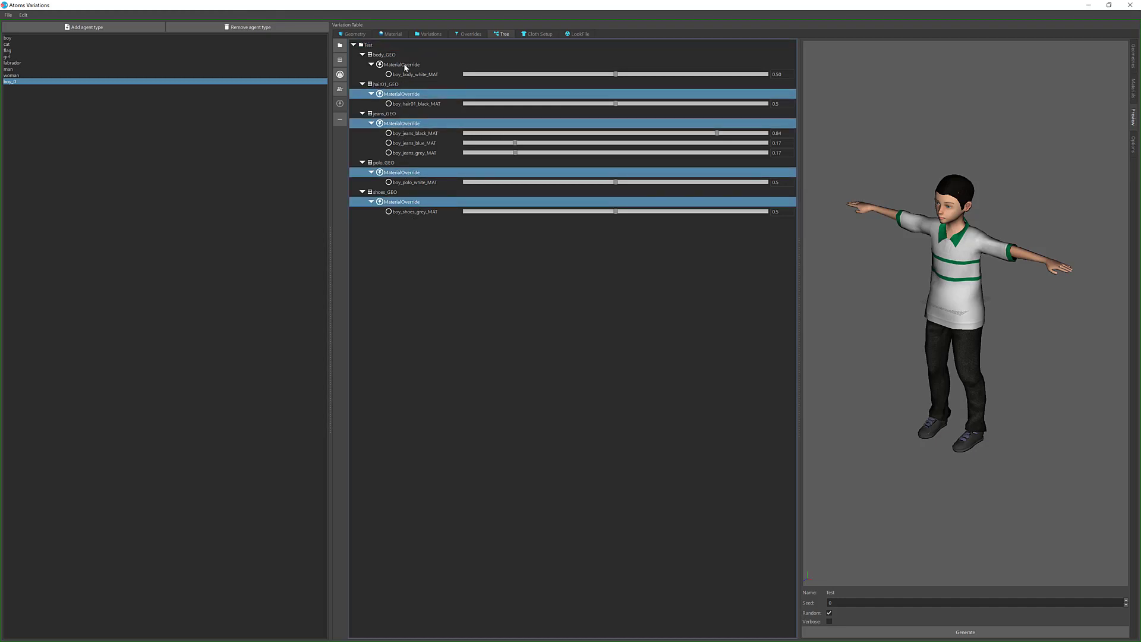
ctrl+click(406, 94)
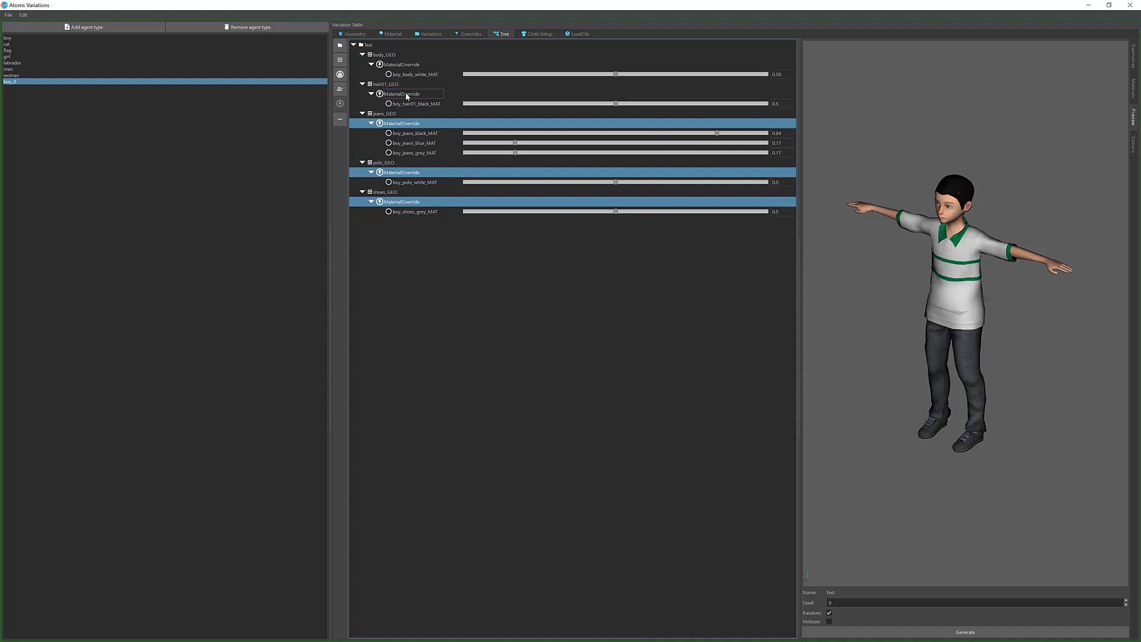
ctrl+click(407, 94)
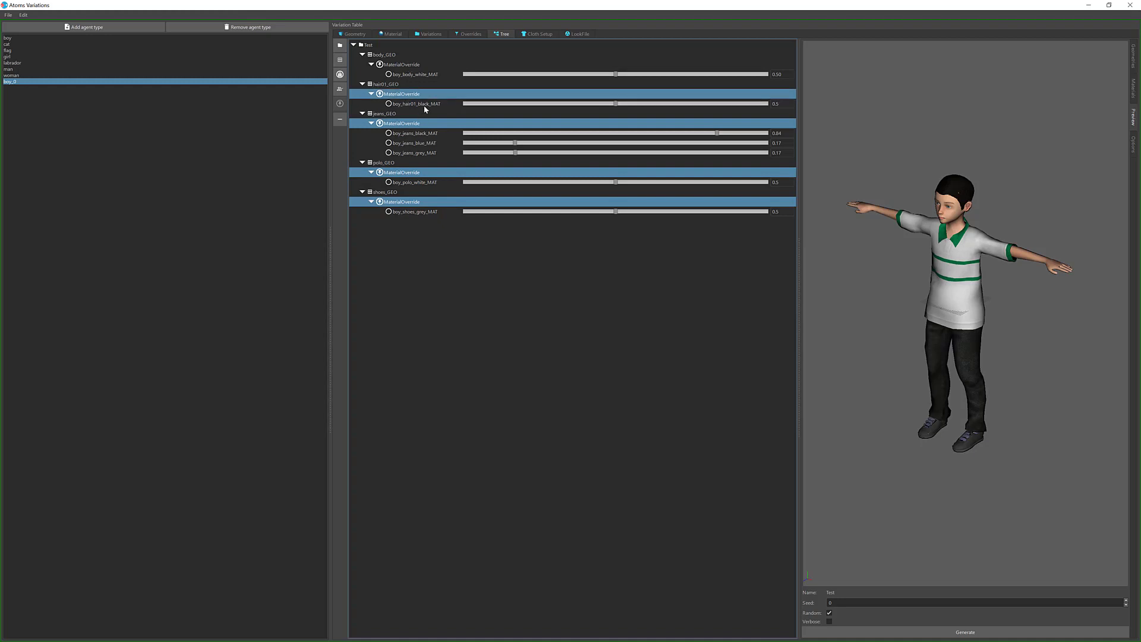
click(342, 119)
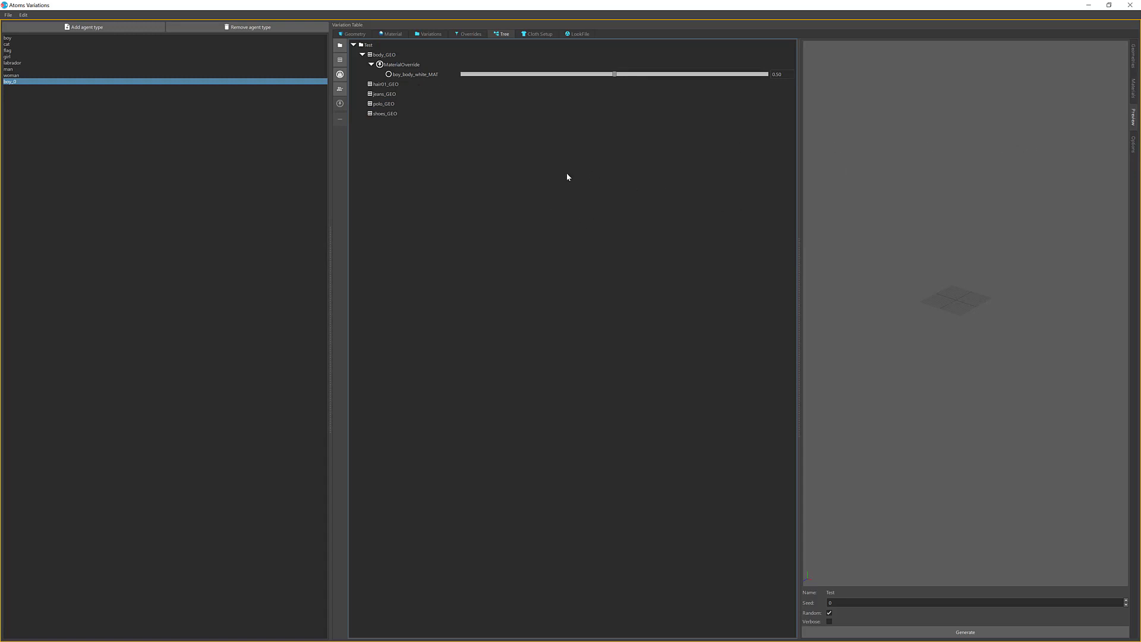
click(372, 46)
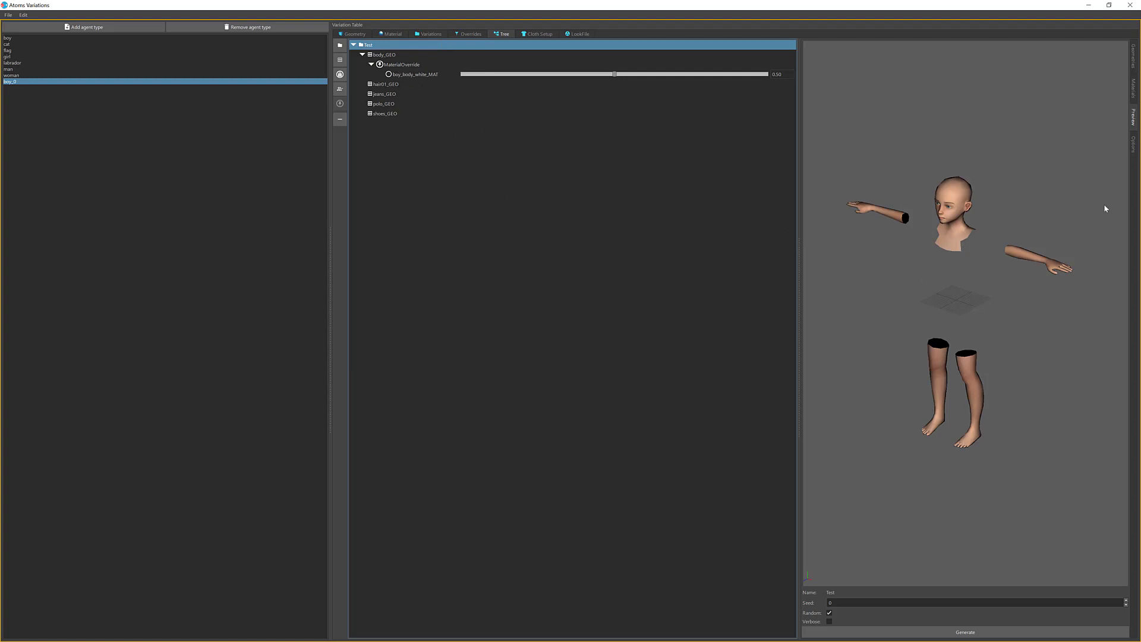
- Set the agent type's material prefix to boy_ and its Geo-Mat suffix replacement from _GEO to _*_MAT
click(1134, 144)
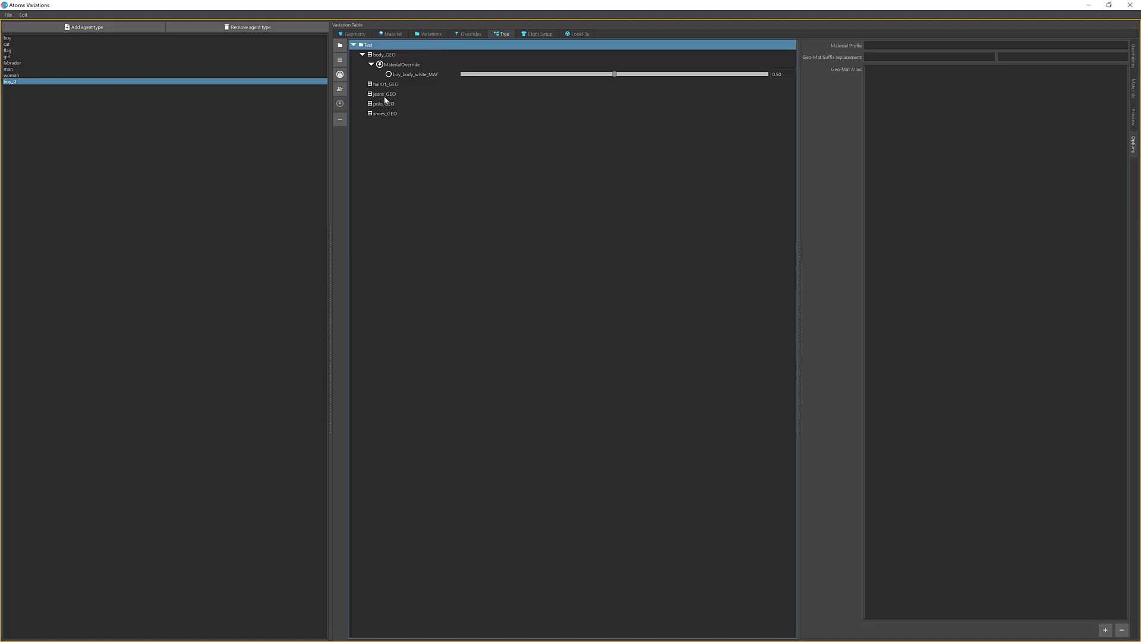
click(1133, 87)
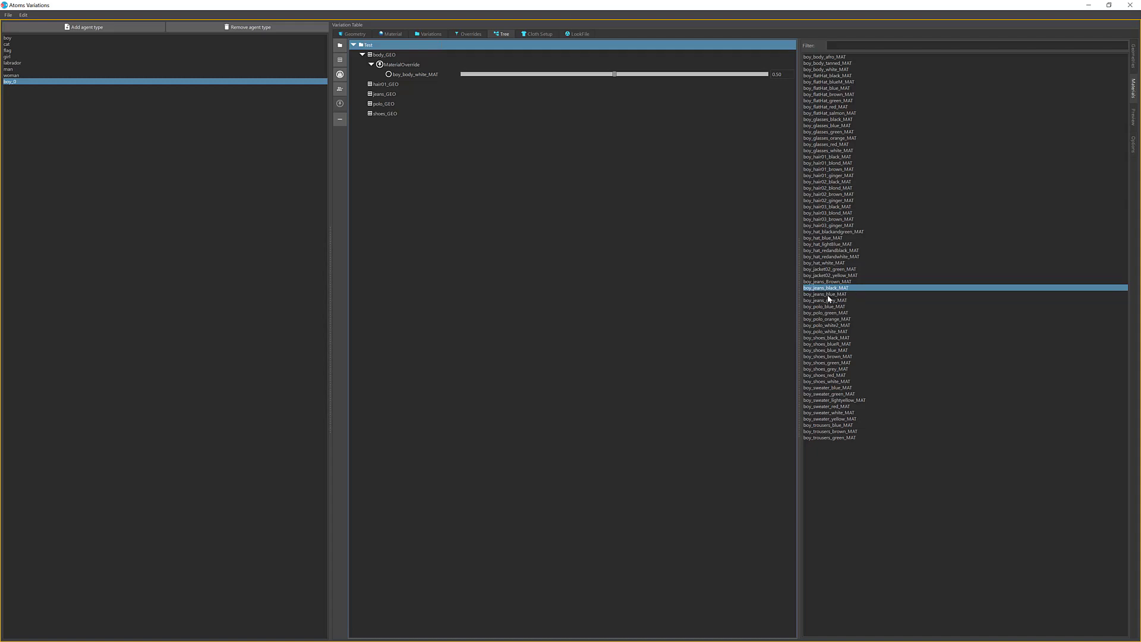
click(1133, 146)
click(872, 45)
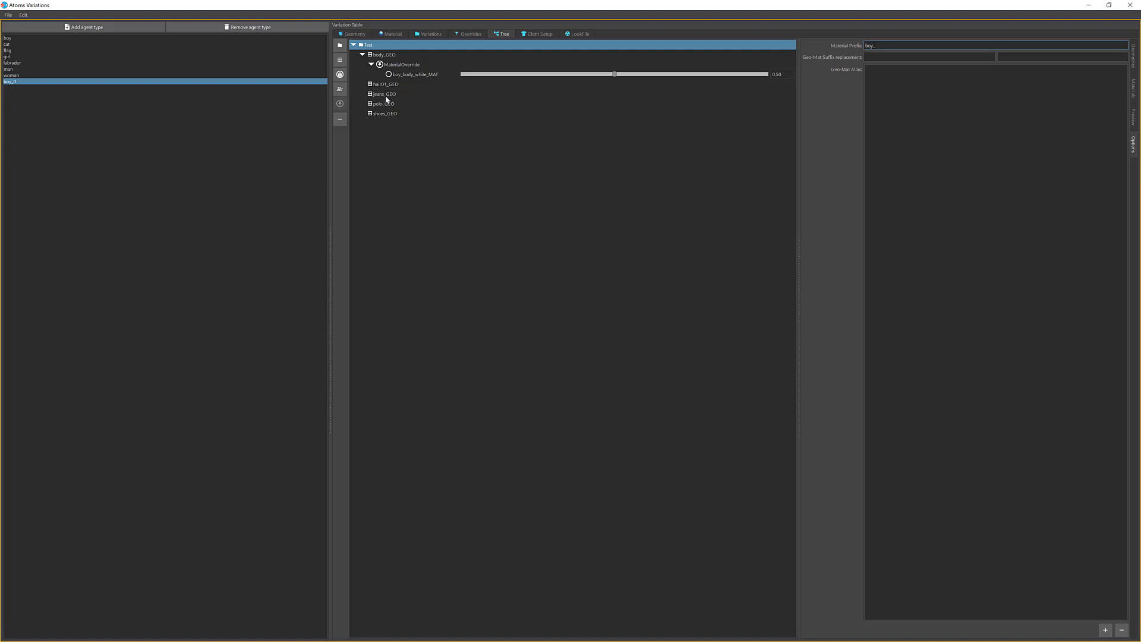
click(897, 56)
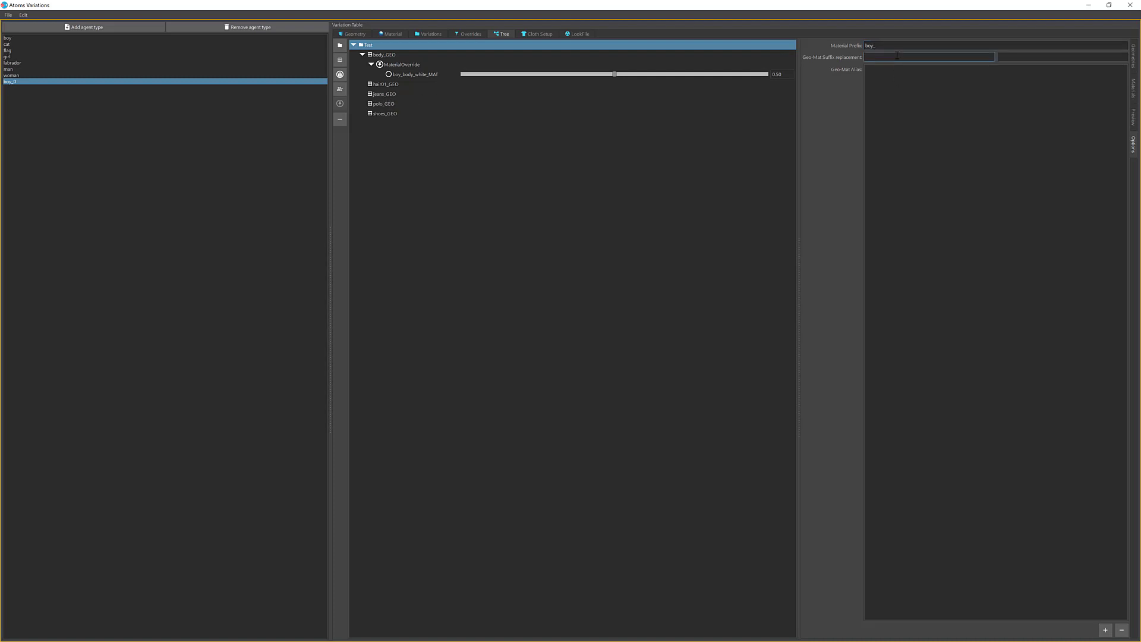
text(_GEO)
click(1018, 57)
text(_*_MAT)
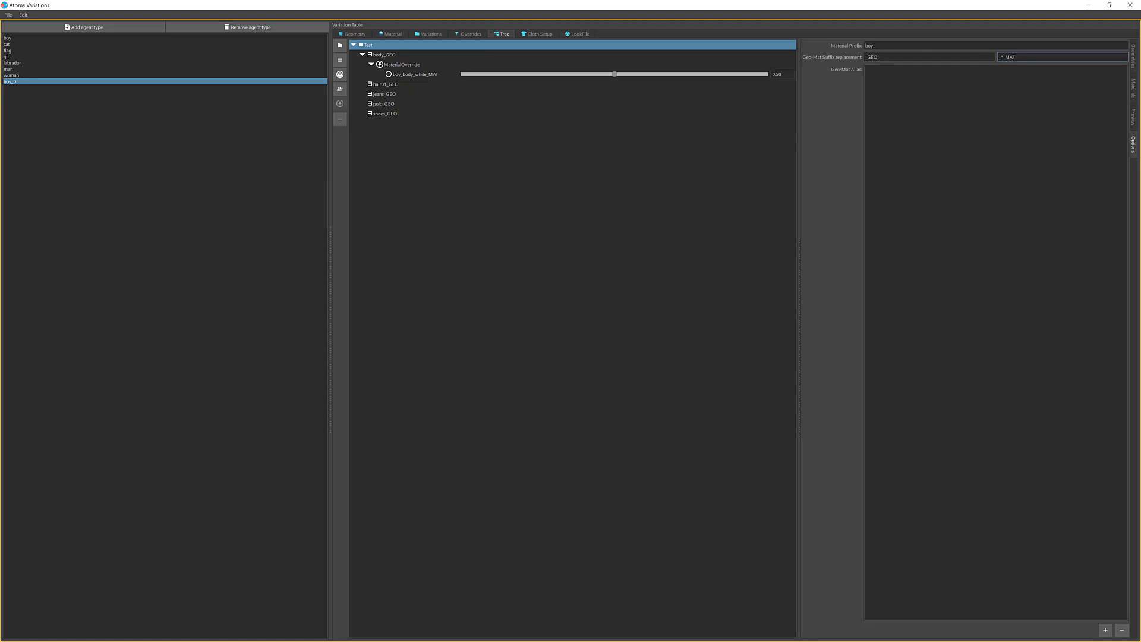
- Check the available material names, then preview Test and generate a random variation with automatically matched materials
click(1134, 88)
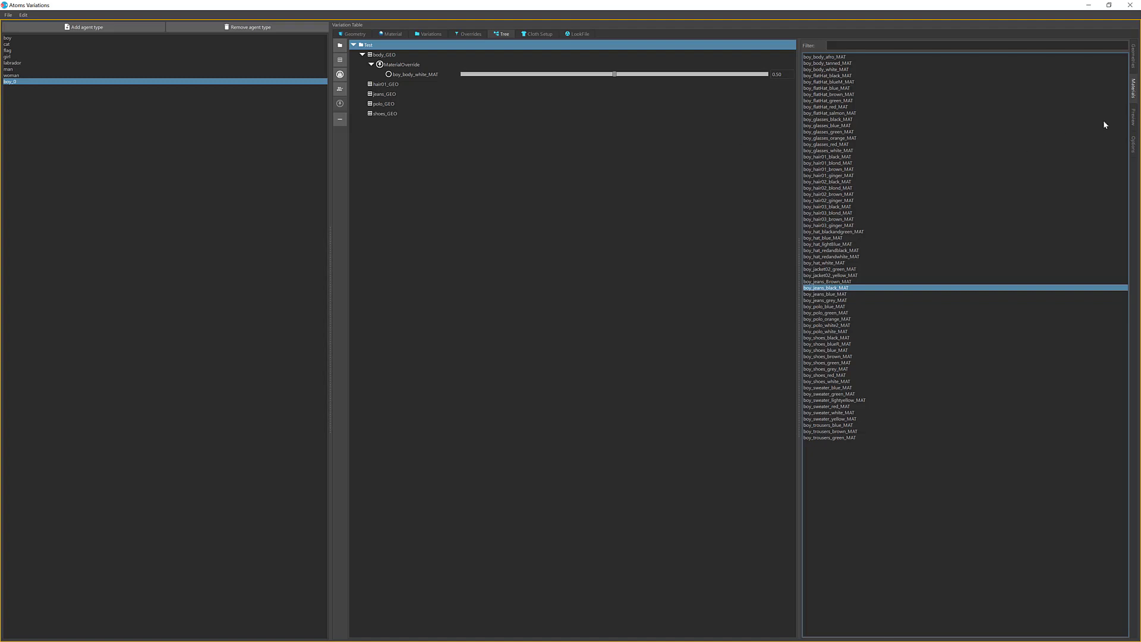
click(1135, 118)
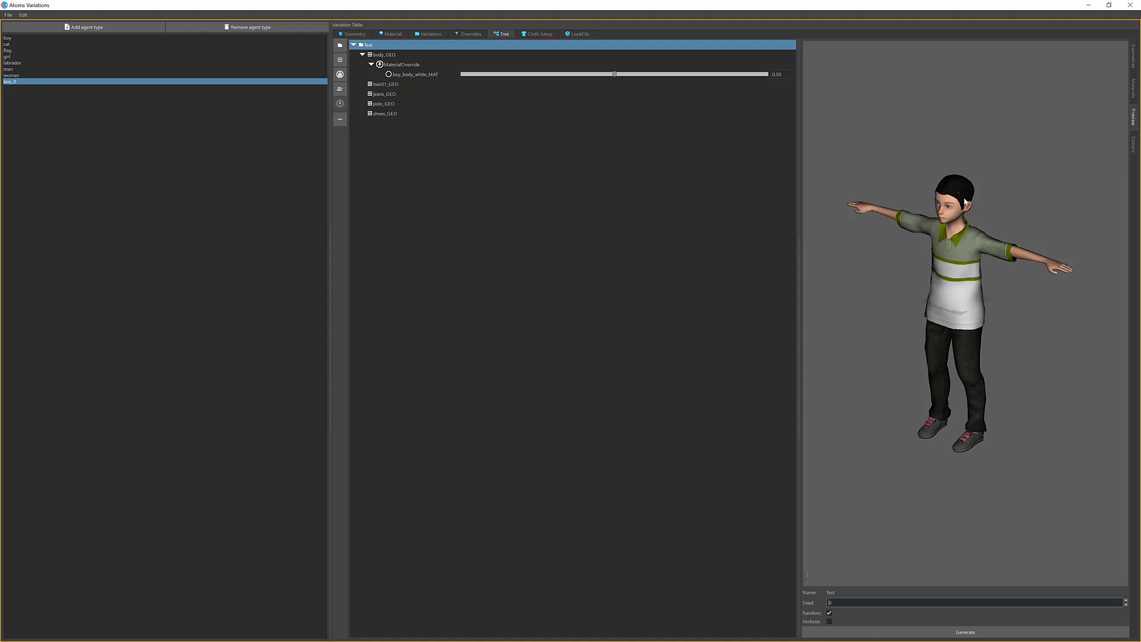
click(975, 633)
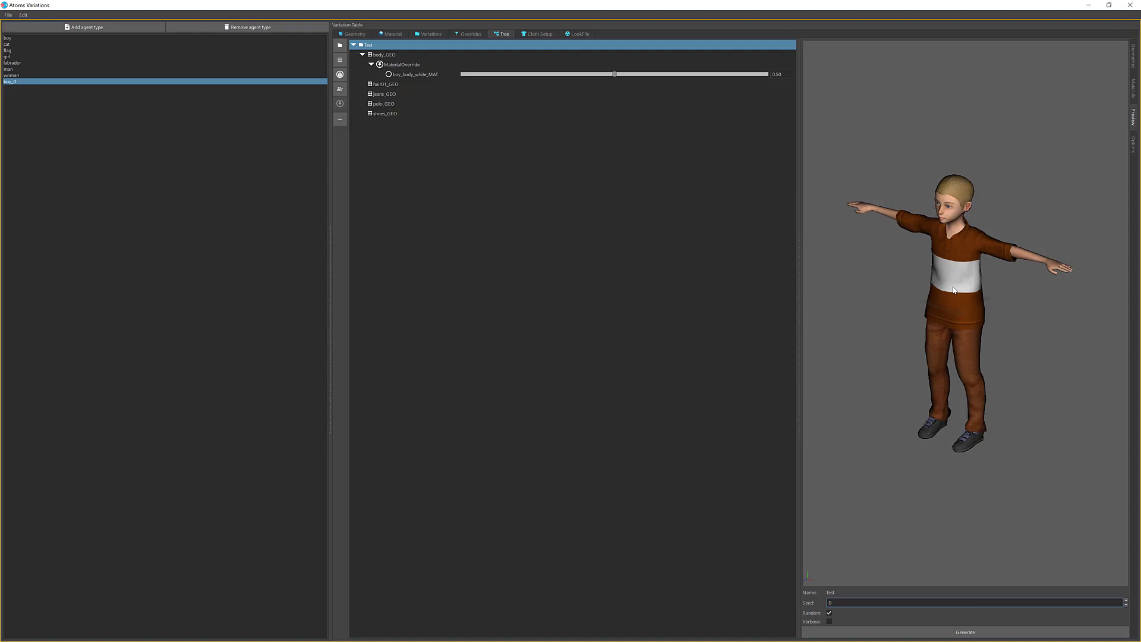
- Examine the man agent type's Geo-Mat aliases and compare them with its geometry and material names
click(1133, 145)
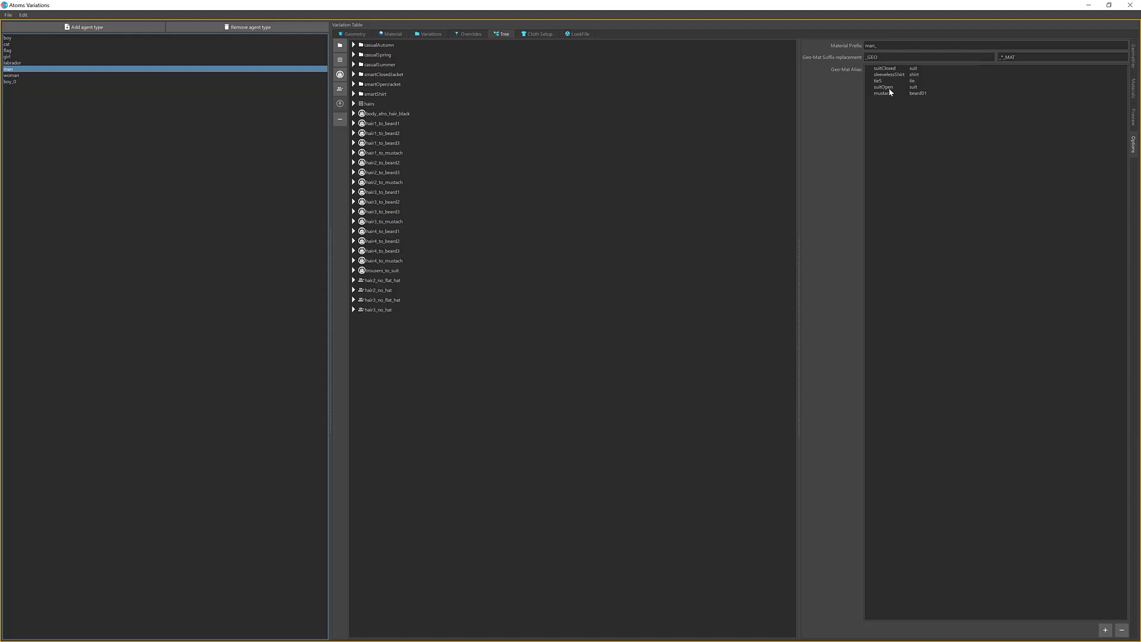
click(1134, 62)
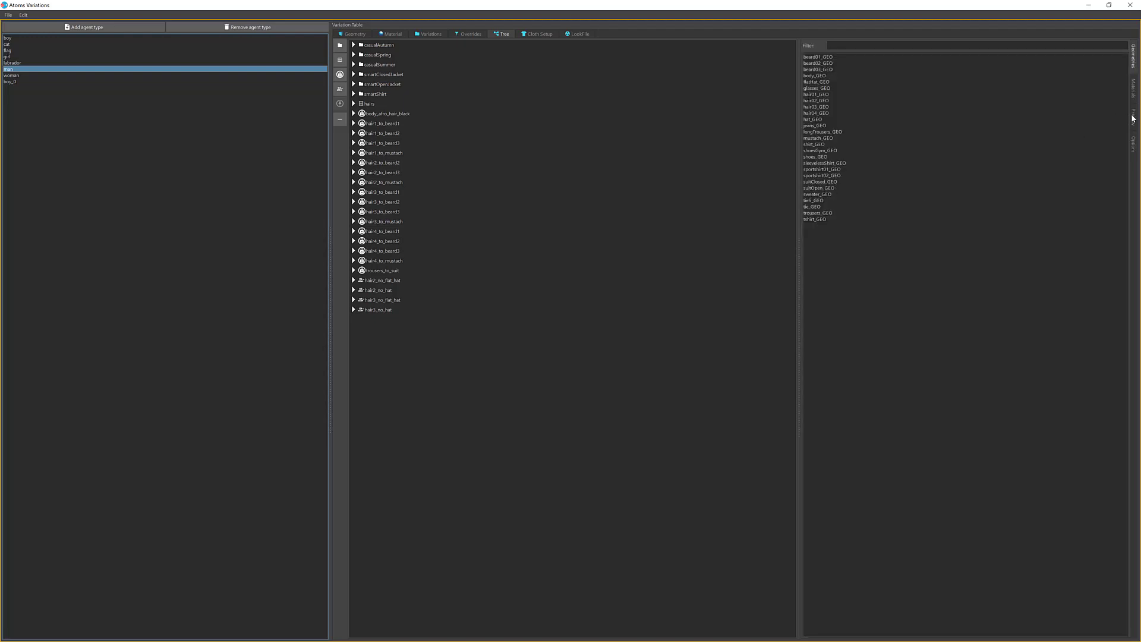
click(1133, 89)
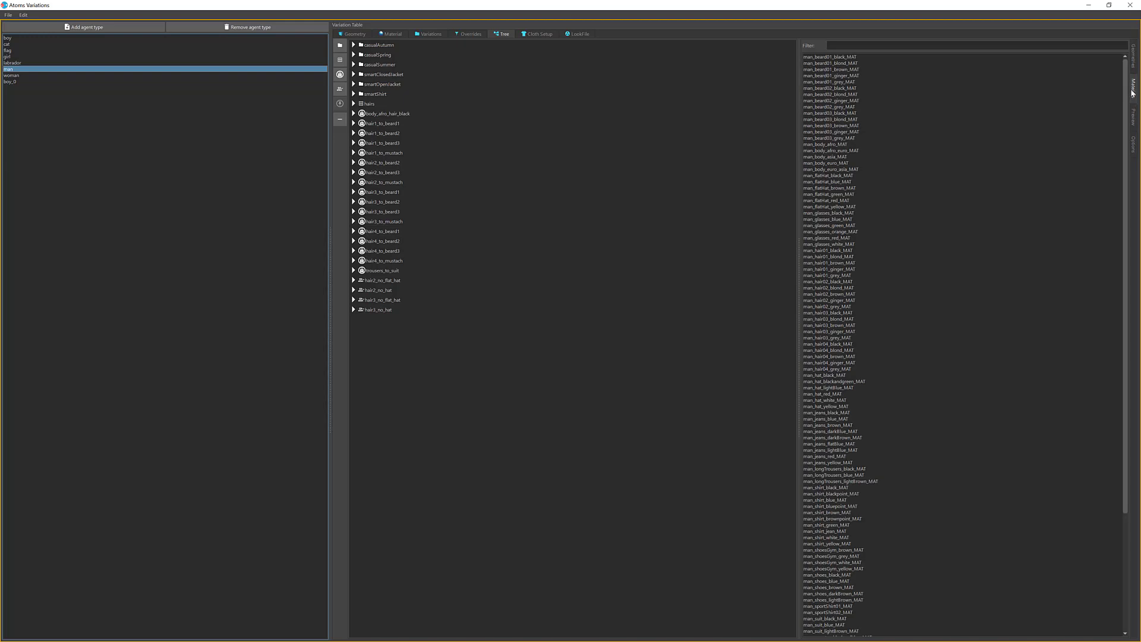
scroll(869, 358, down, 8)
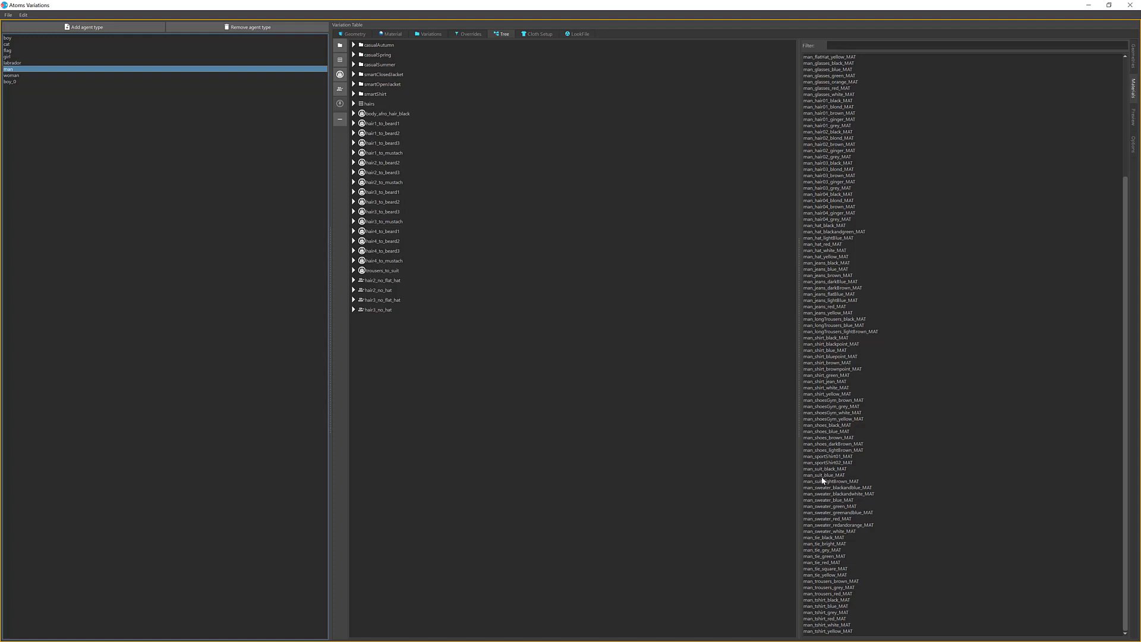
click(1133, 144)
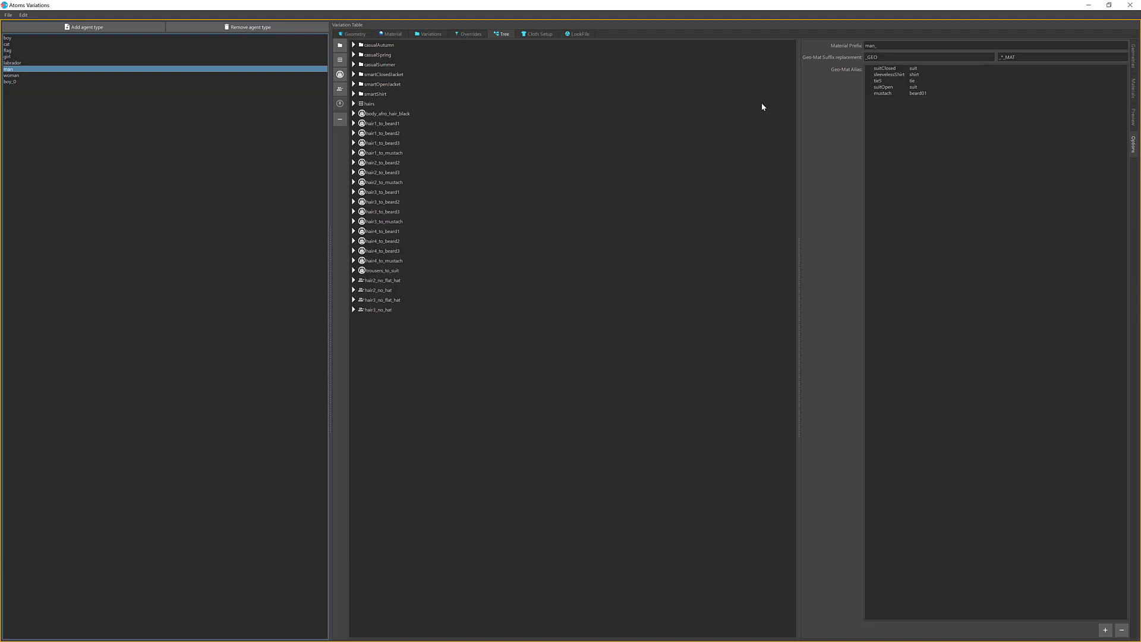
- Return to the boy_0 agent type, expand and preview Test, and generate three random variations
click(23, 81)
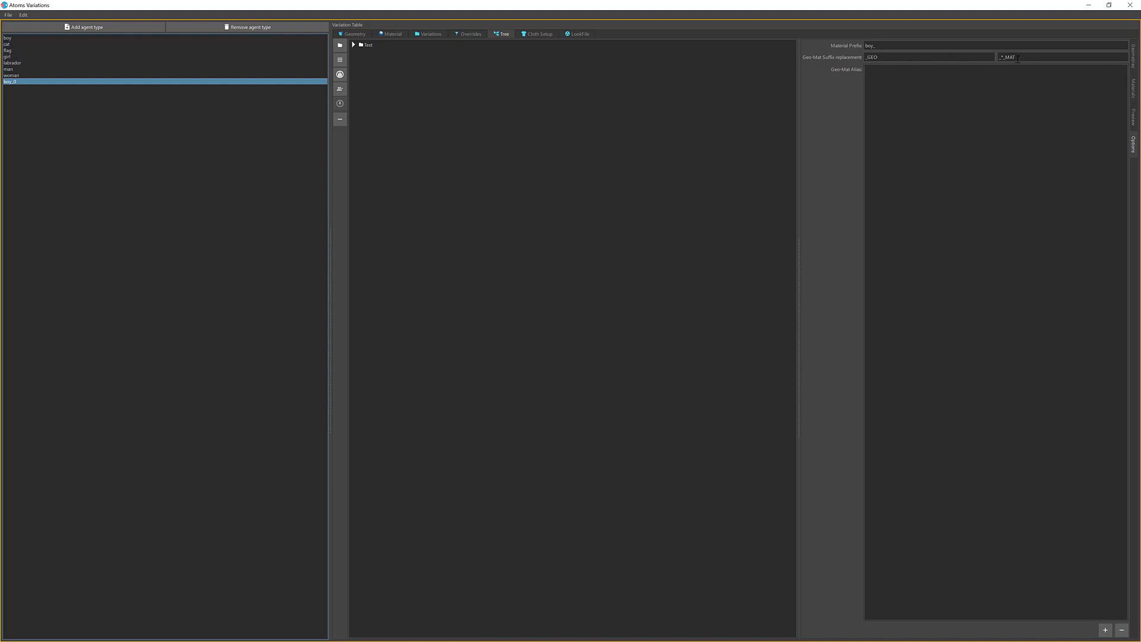
click(353, 45)
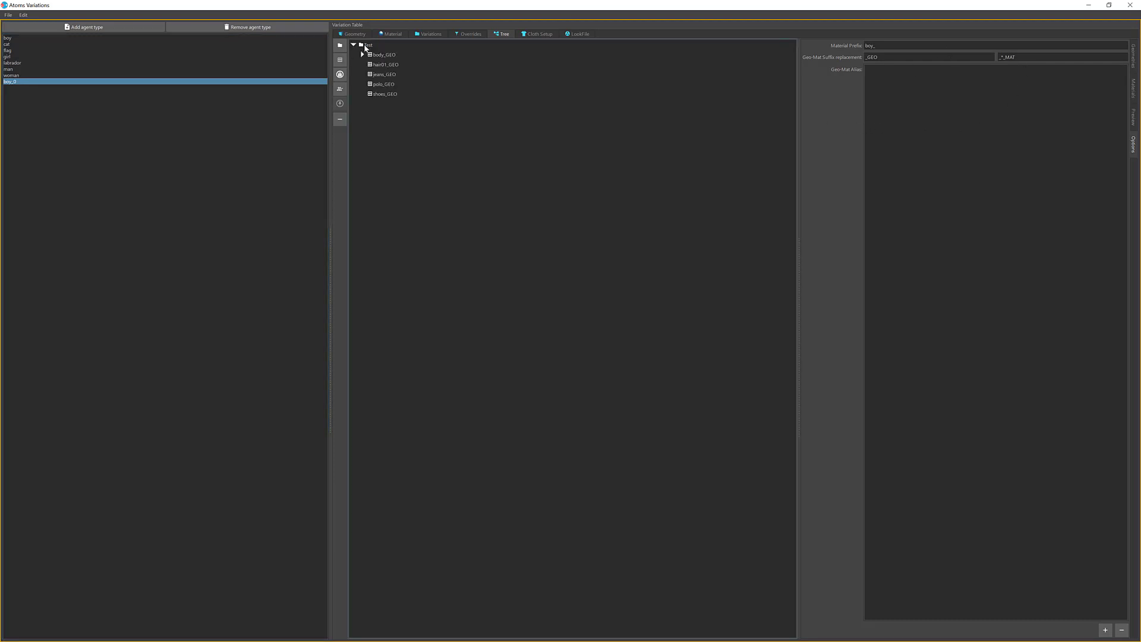
click(366, 46)
click(1136, 89)
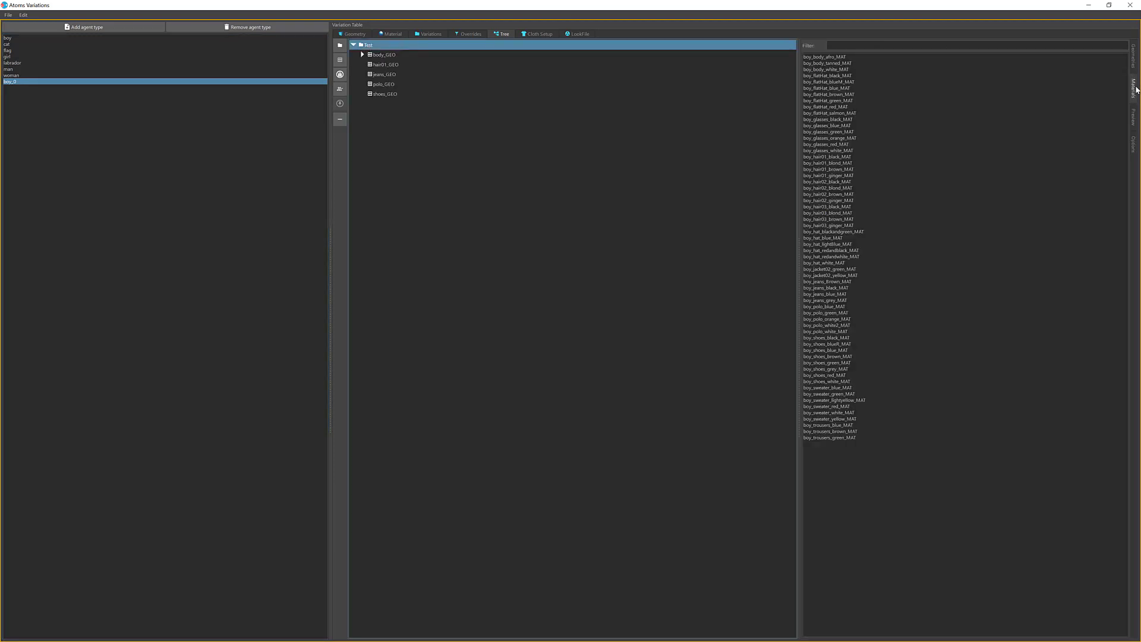
click(1135, 117)
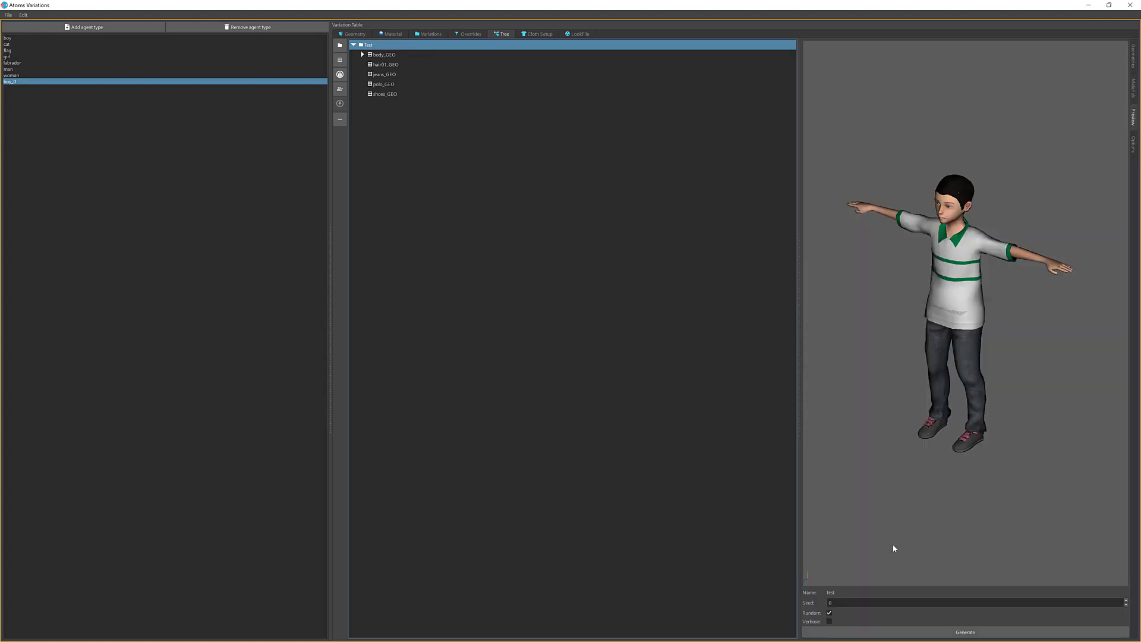
click(955, 634)
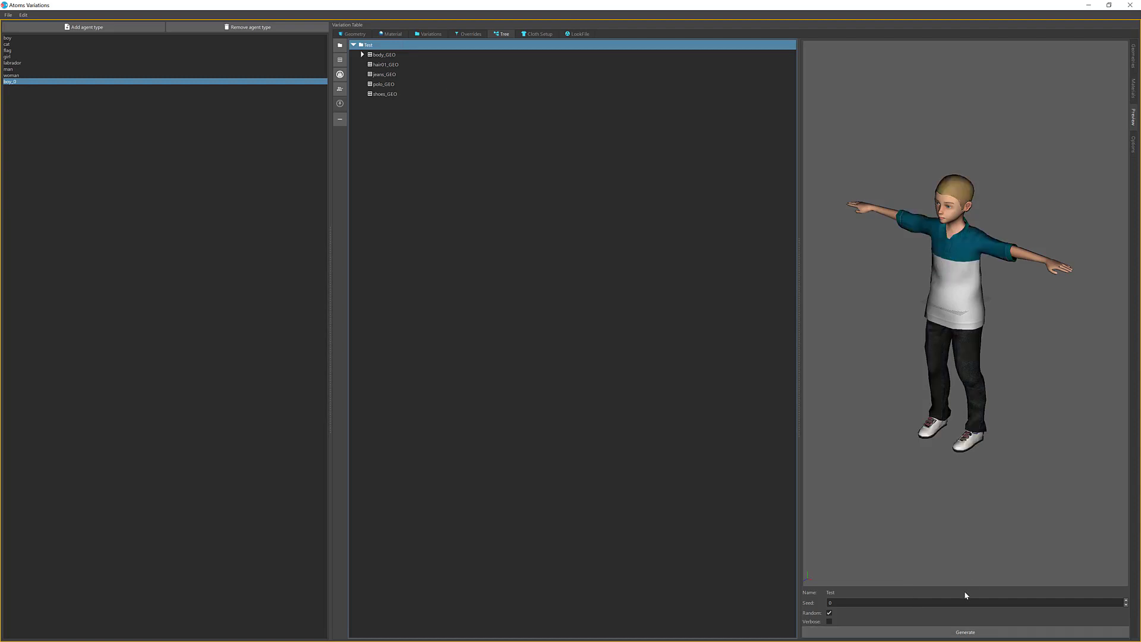
click(955, 636)
click(956, 635)
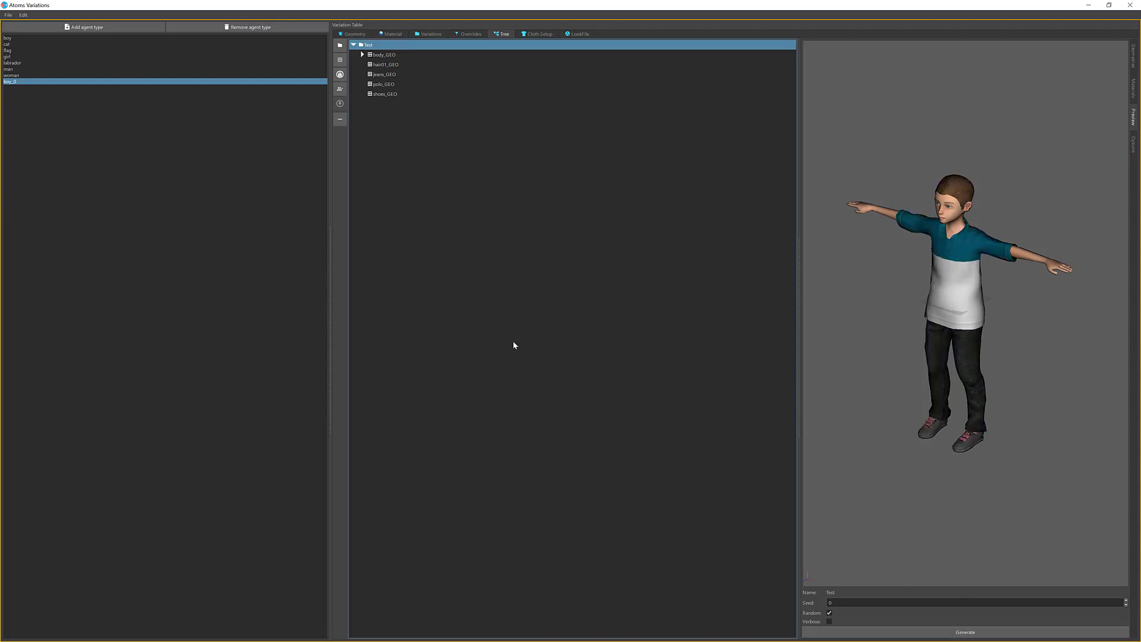
- Remove boy_body_white_MAT and its MaterialOverride node from body_GEO in the Test variation
click(362, 54)
click(372, 64)
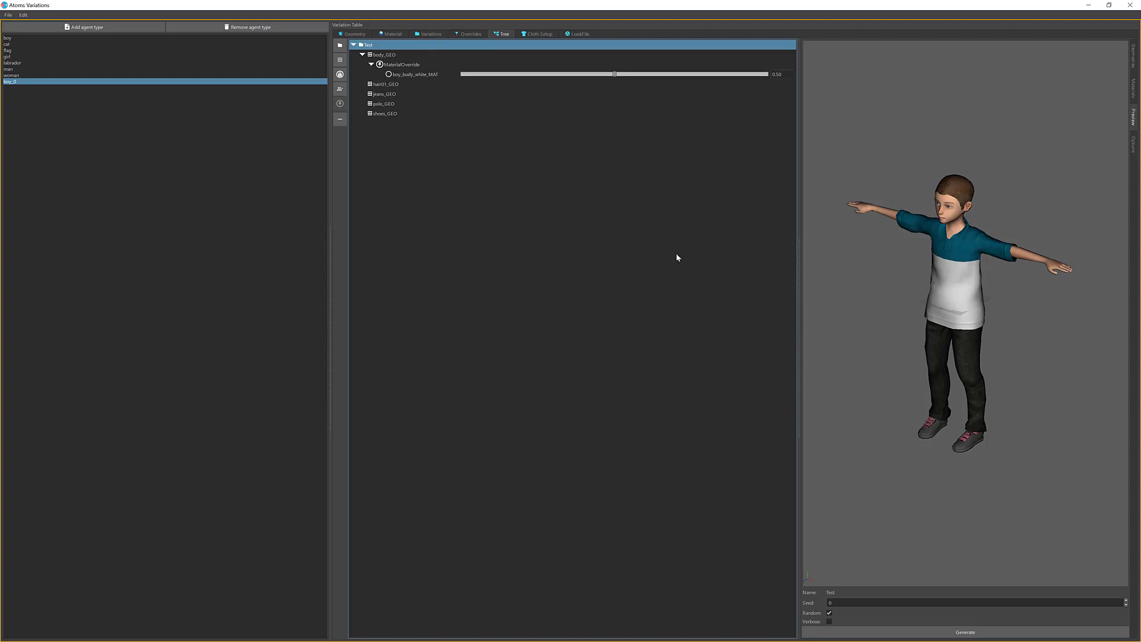
click(887, 631)
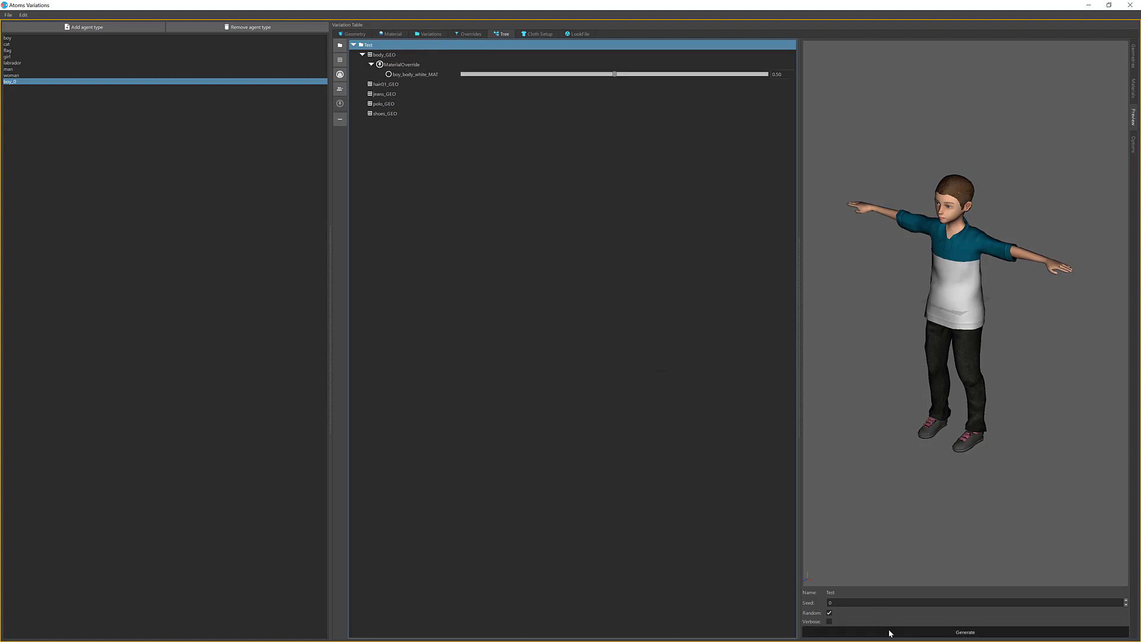
click(406, 73)
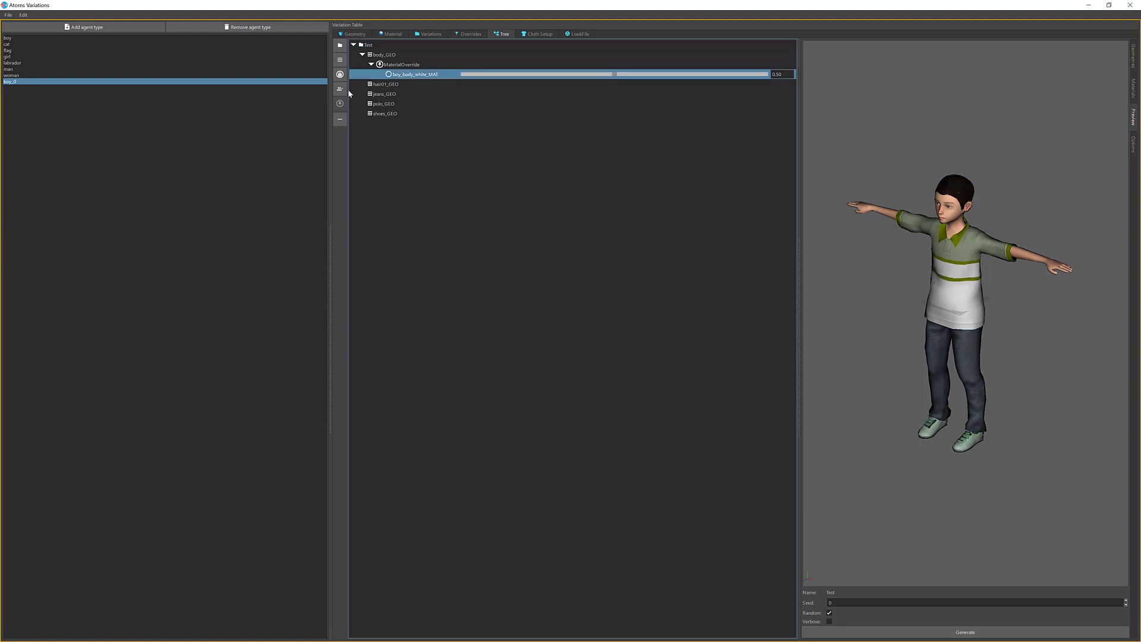
click(340, 119)
click(400, 64)
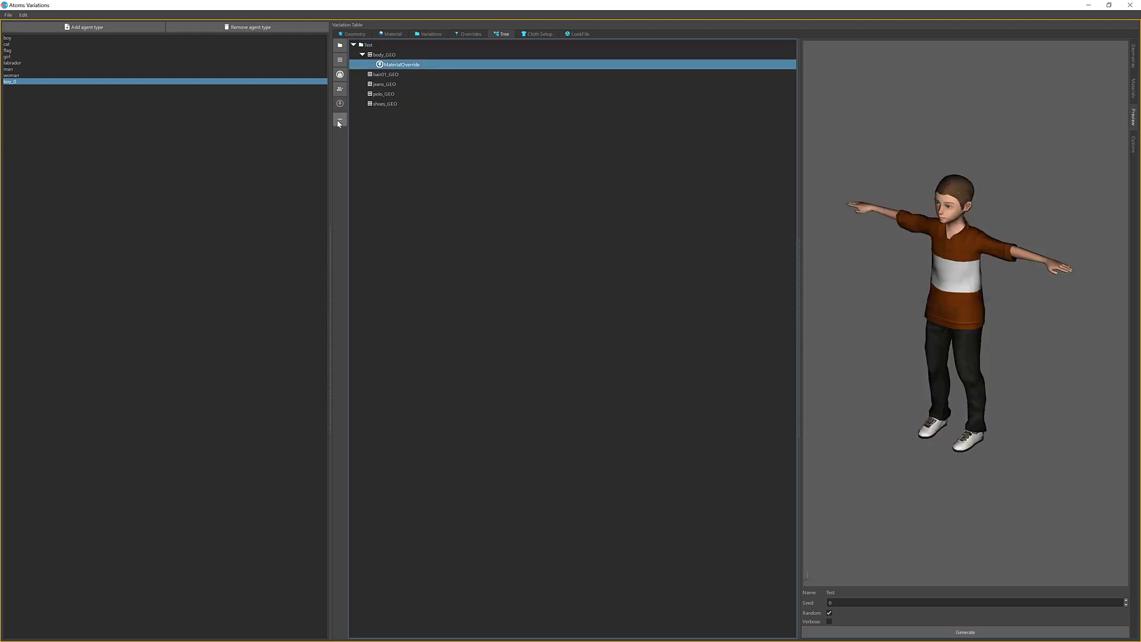
key(Delete)
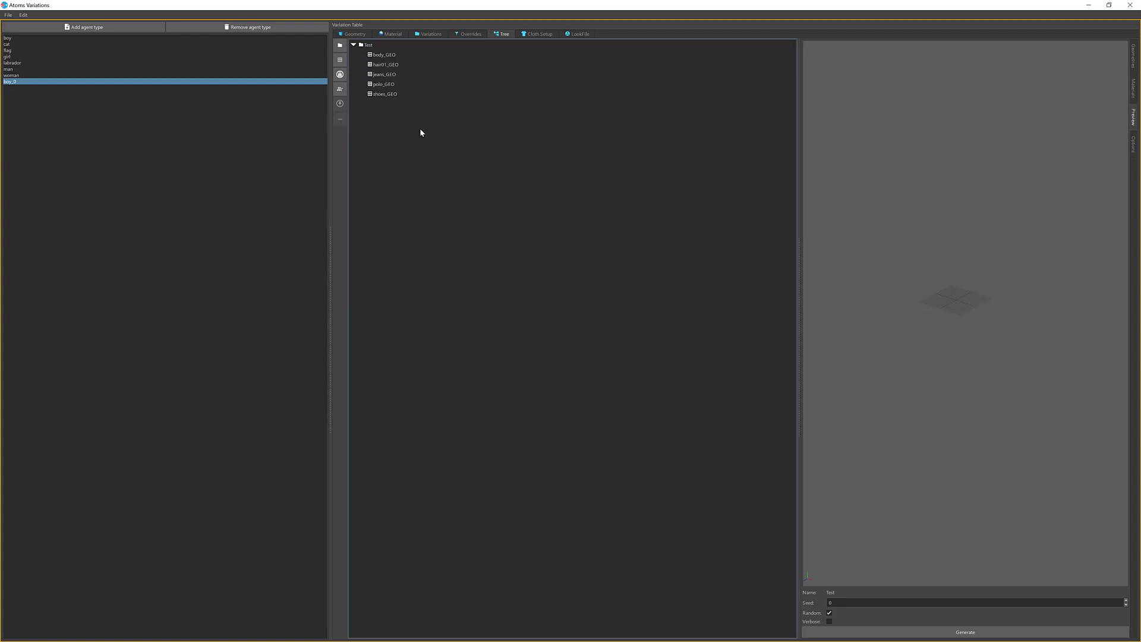
- Preview Test and repeatedly generate random variations to examine the automatically matched materials on all five geometries
click(369, 46)
click(993, 632)
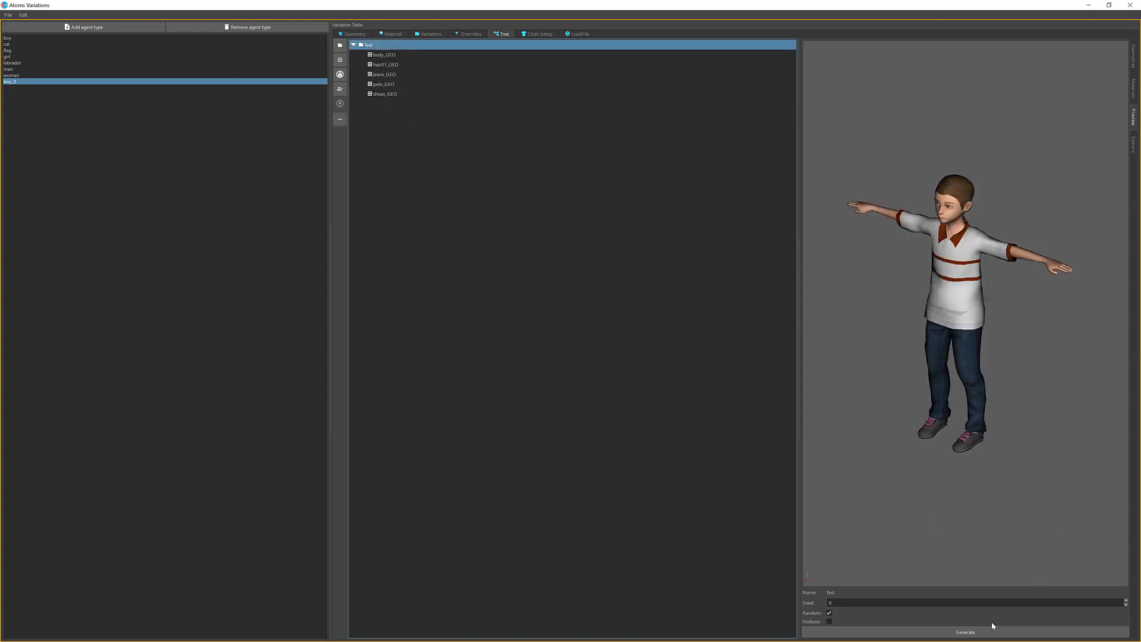
click(967, 632)
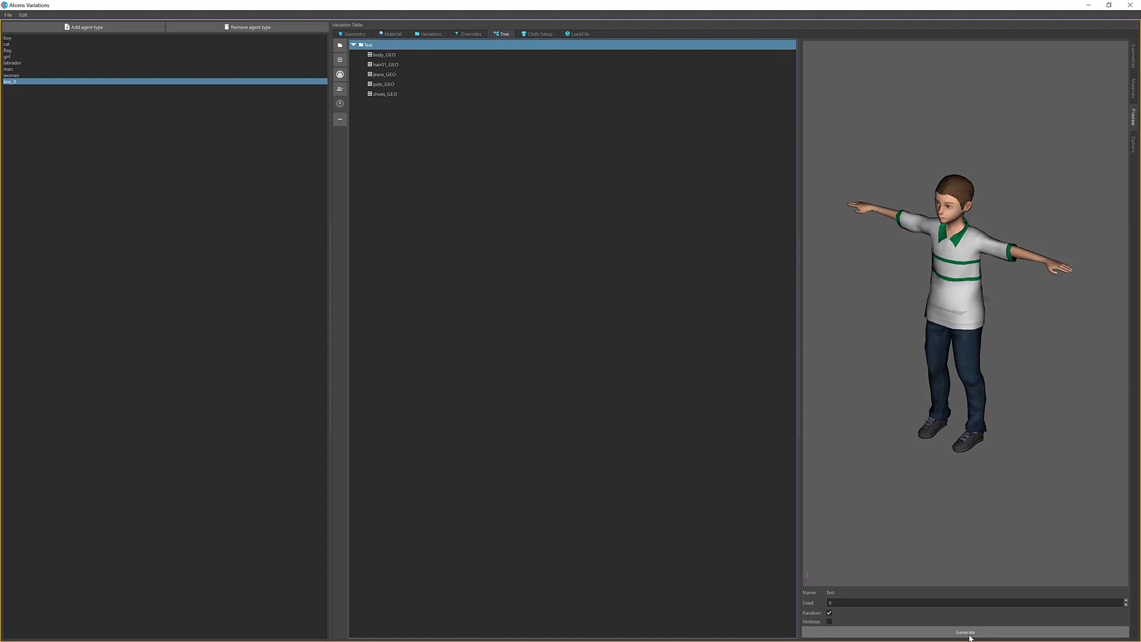
click(969, 634)
click(968, 634)
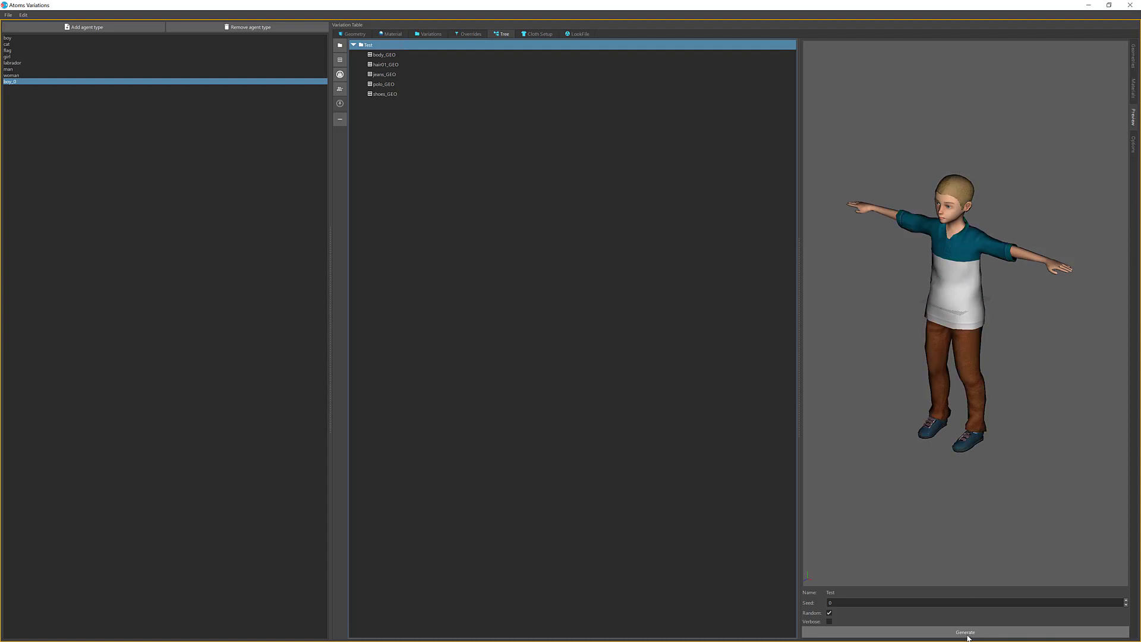
click(734, 418)
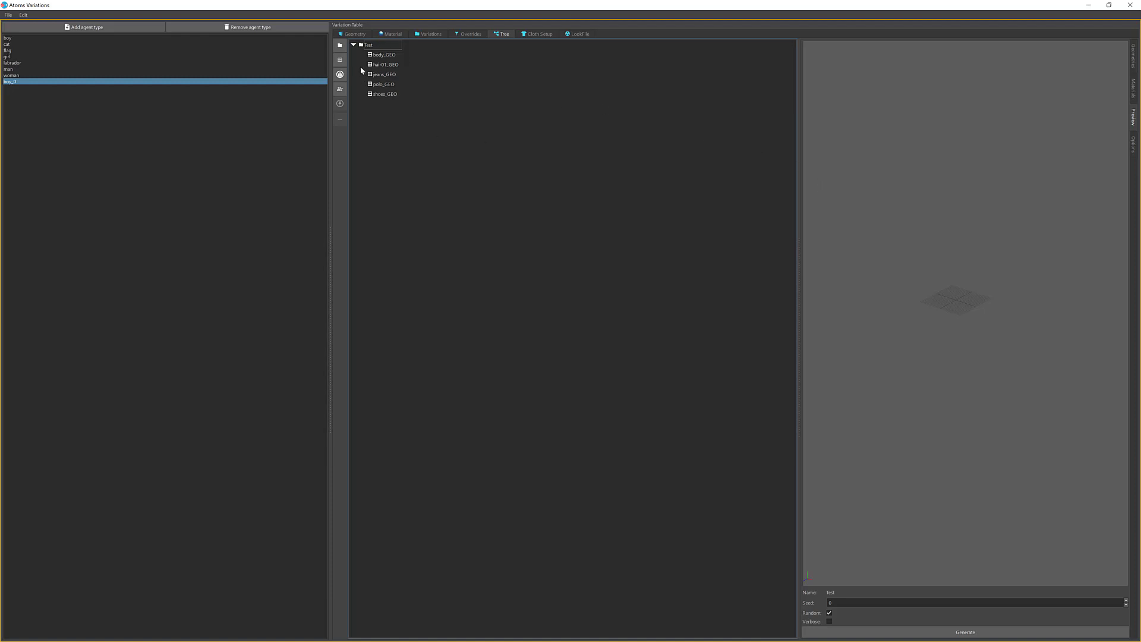
click(379, 45)
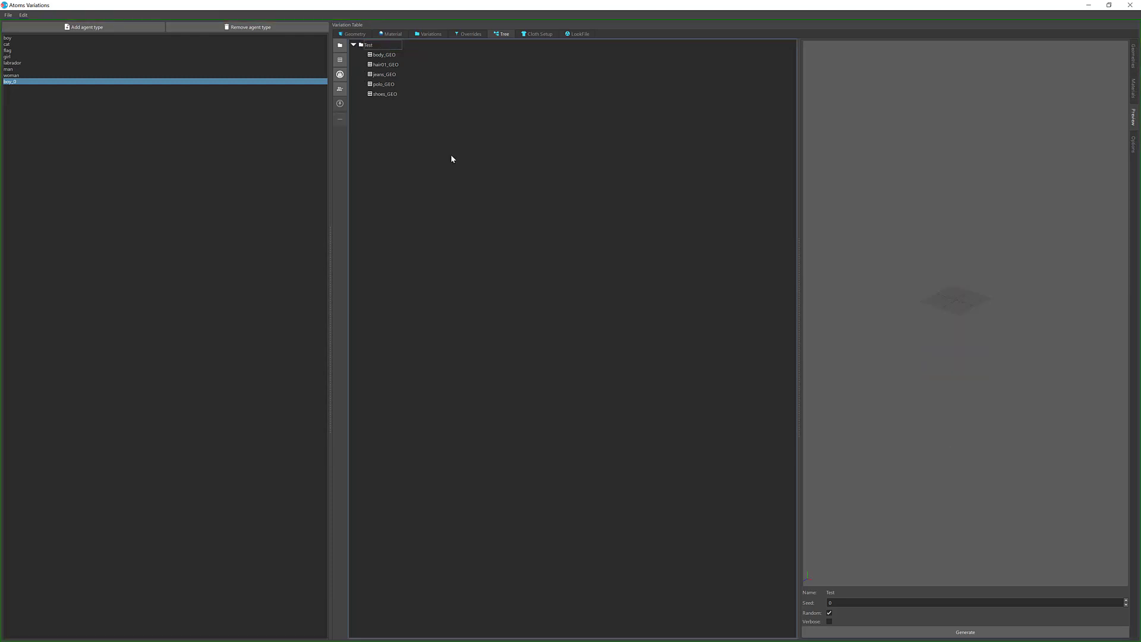
click(378, 46)
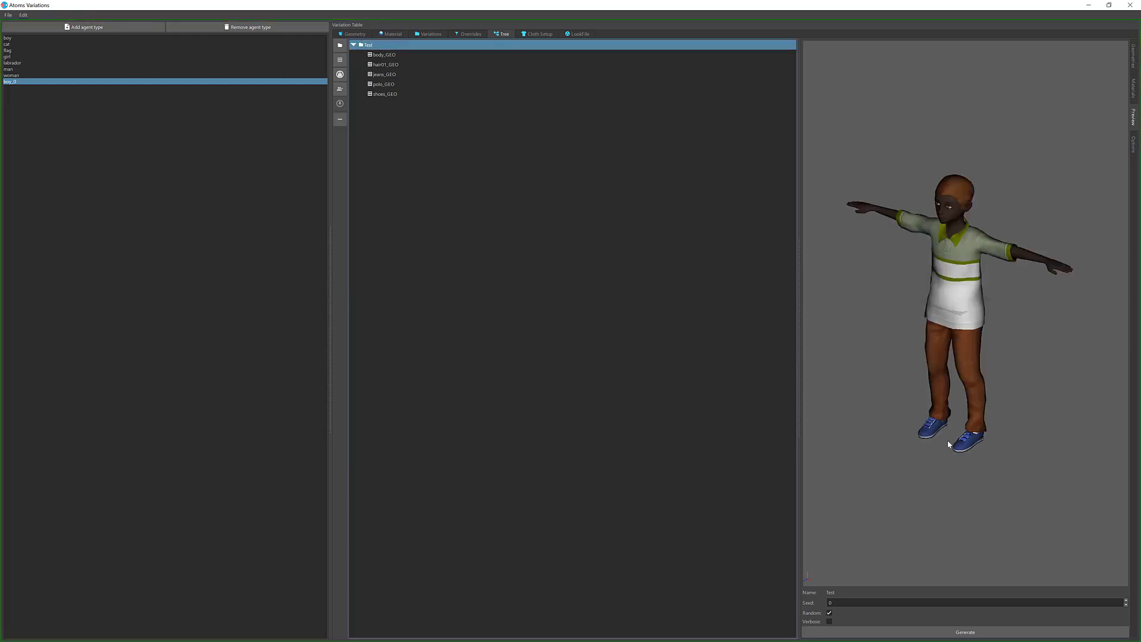
click(967, 632)
click(967, 632)
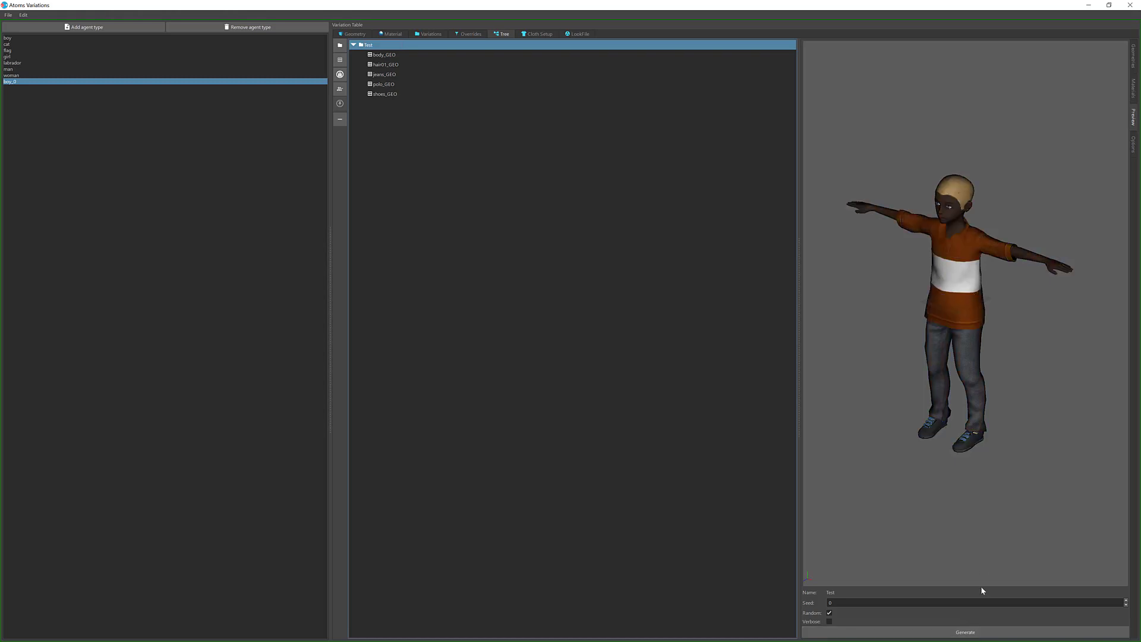
click(977, 633)
click(976, 633)
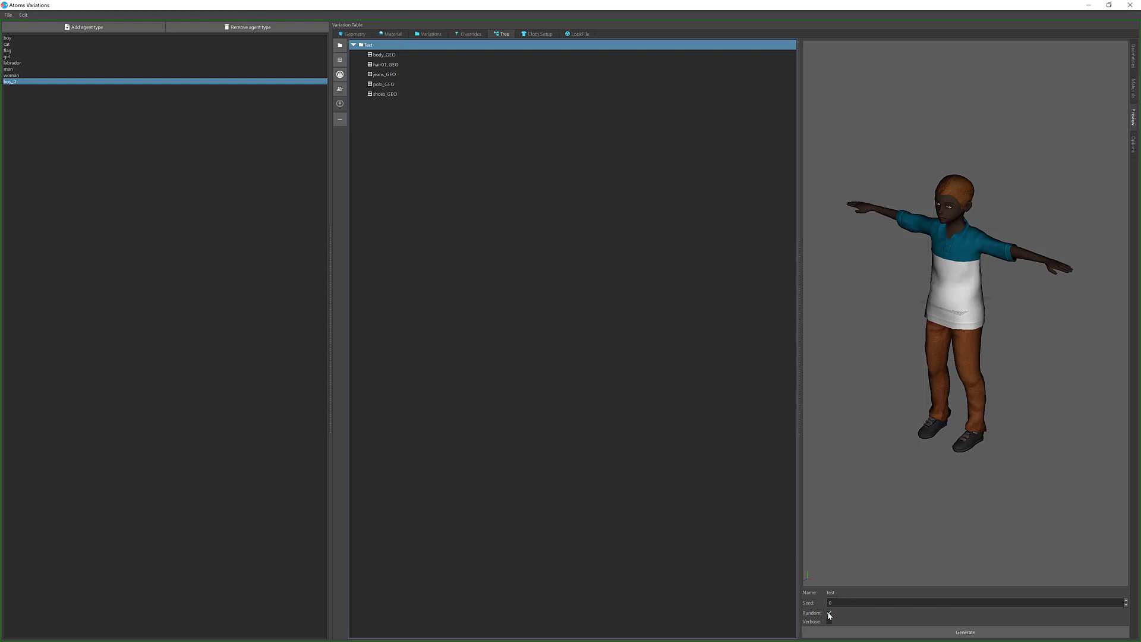
- Generate Test with Random disabled, then re-enable Random and generate again to compare the results
click(829, 613)
click(894, 634)
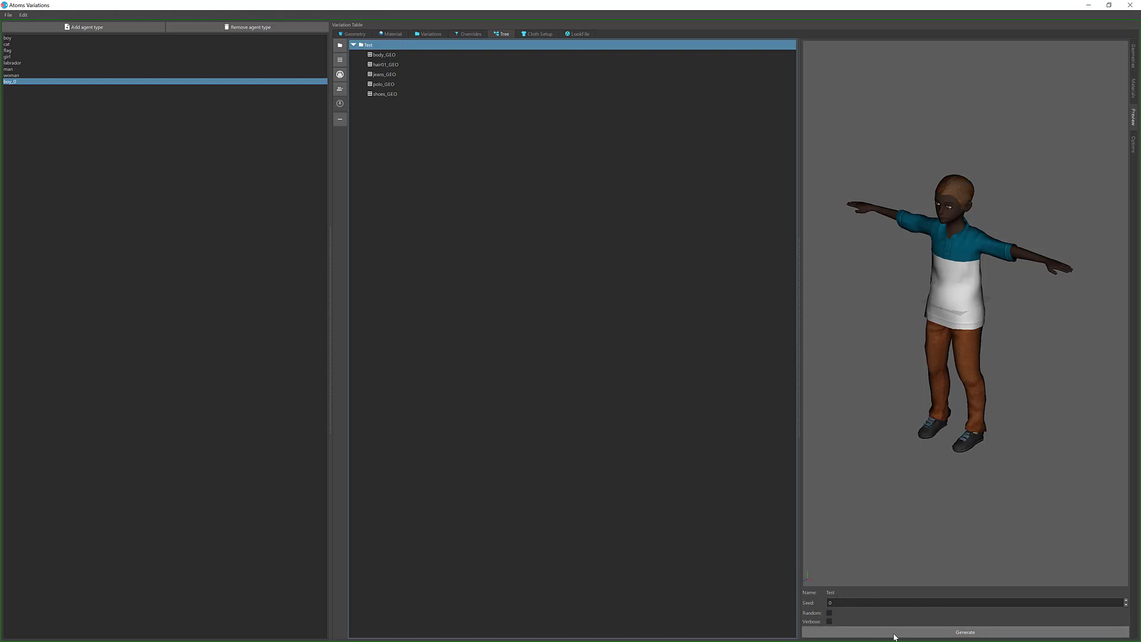
click(906, 634)
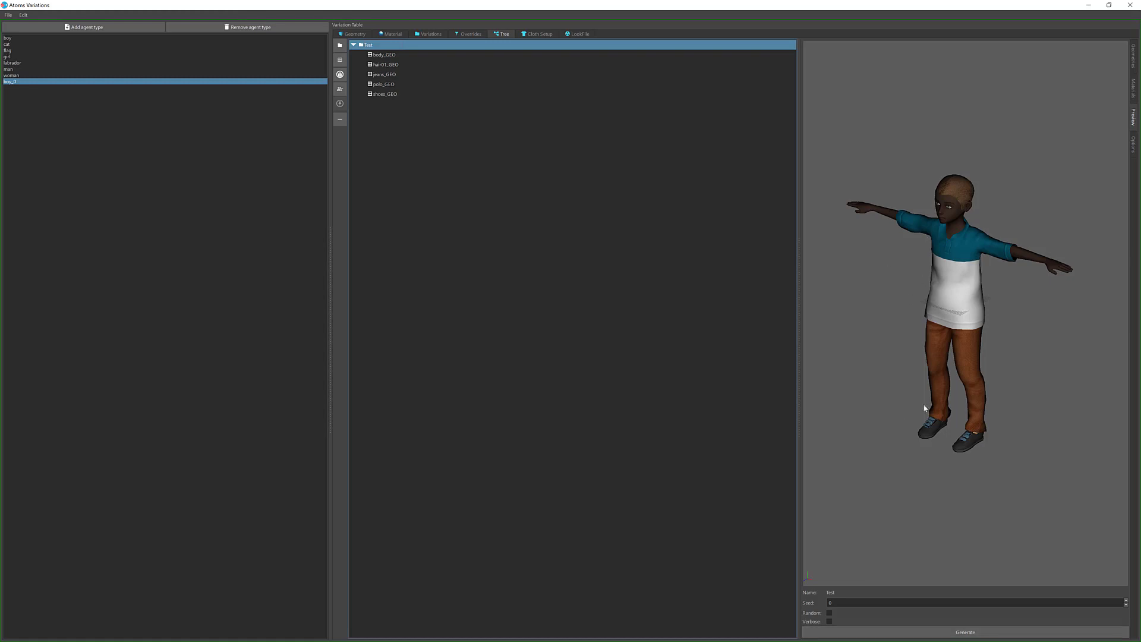
click(829, 613)
click(893, 631)
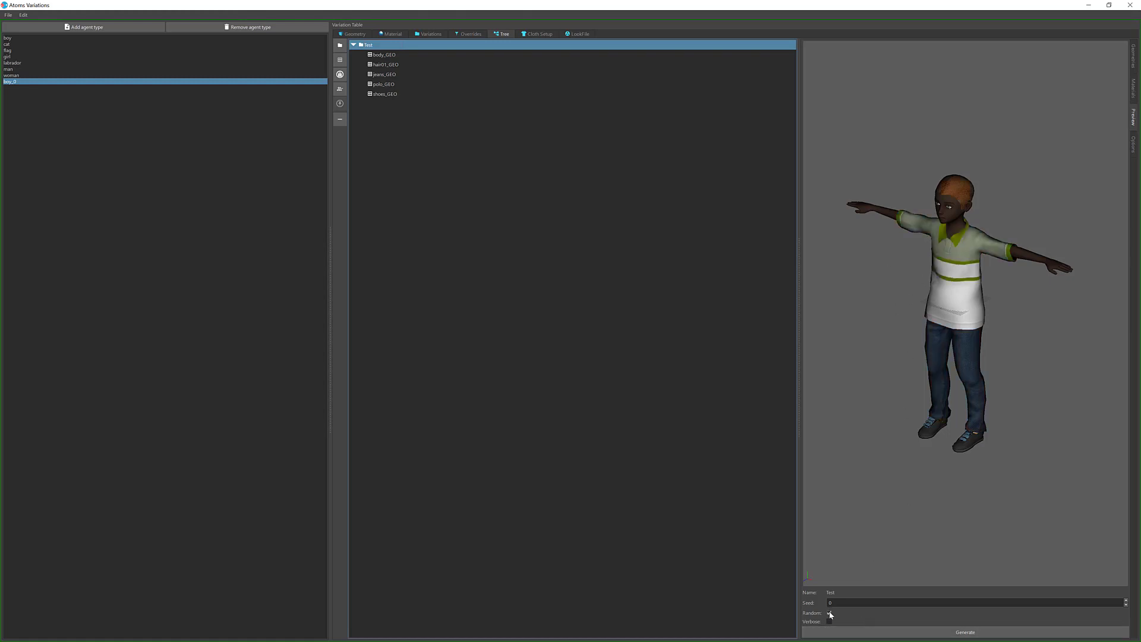
- With Random disabled, preview Test using seeds 1, 2 and 3, then re-enable Random
drag(841, 602, 829, 602)
text(1)
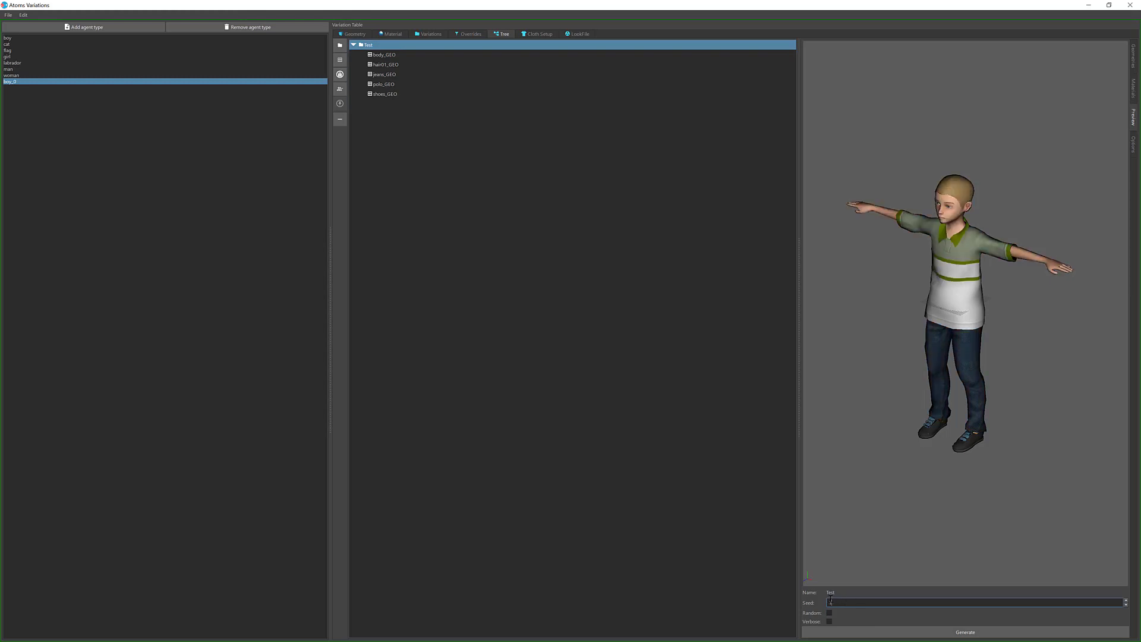
text(2)
double_click(830, 605)
text(3)
click(829, 613)
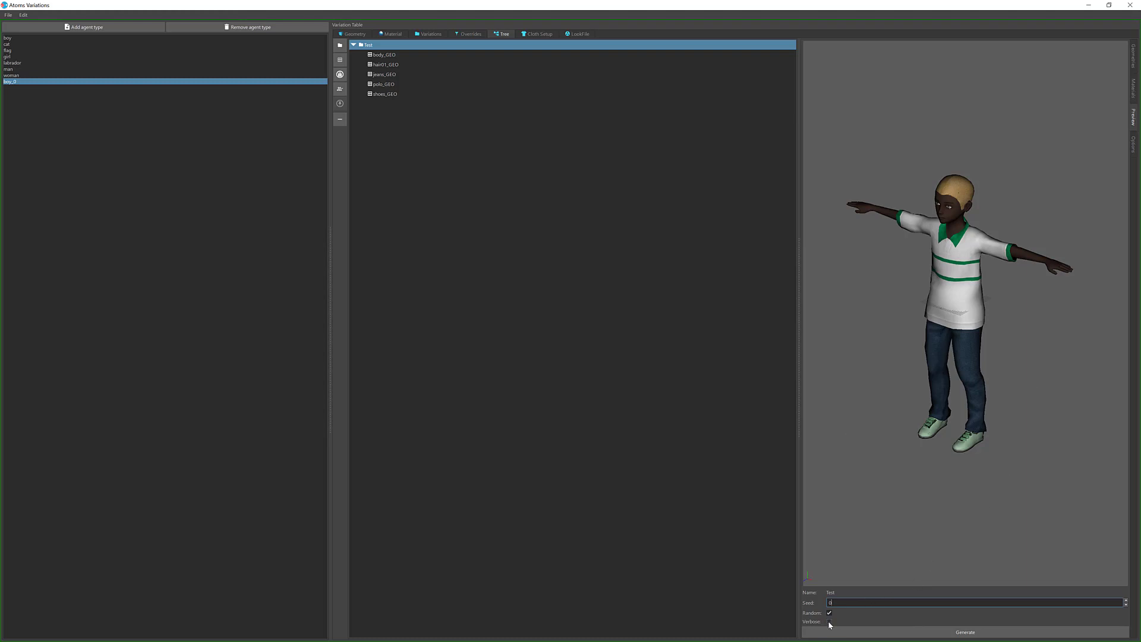
- Restore the Atoms Variations window to a smaller size beside the Script Editor and generate Test with Verbose enabled
double_click(787, 5)
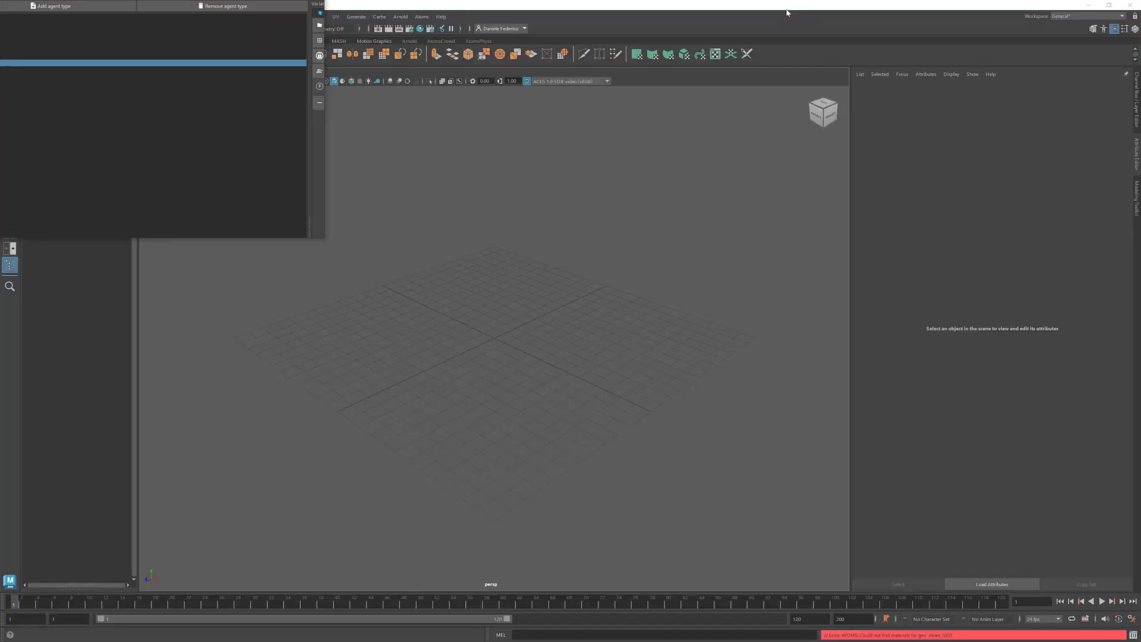
drag(344, 247, 490, 365)
click(1134, 636)
scroll(760, 315, down, 2)
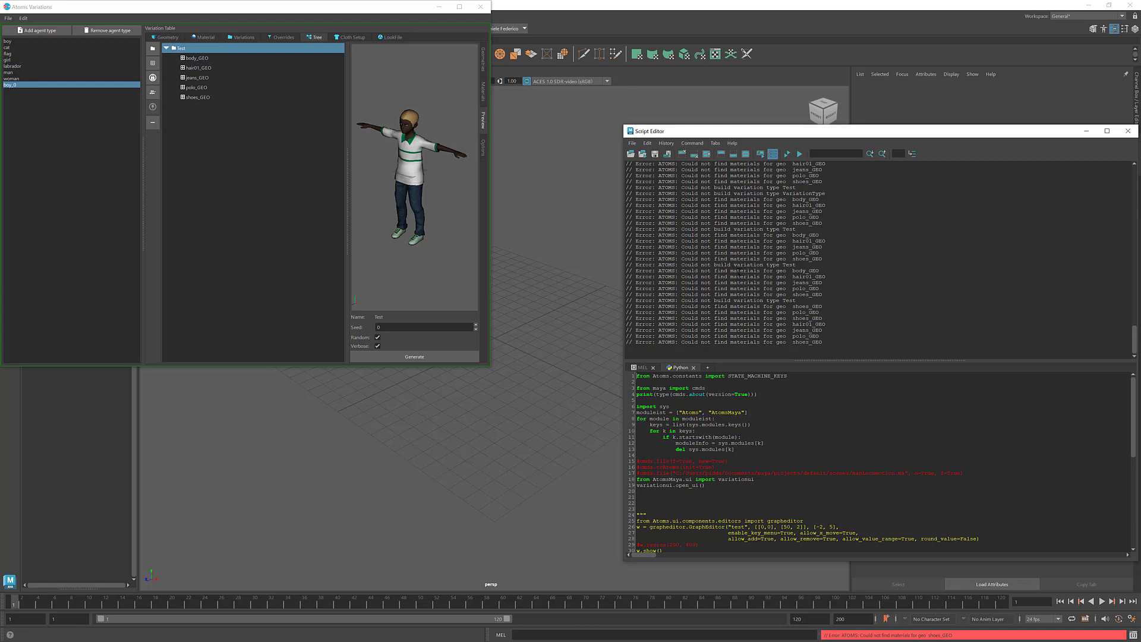
scroll(770, 245, up, 17)
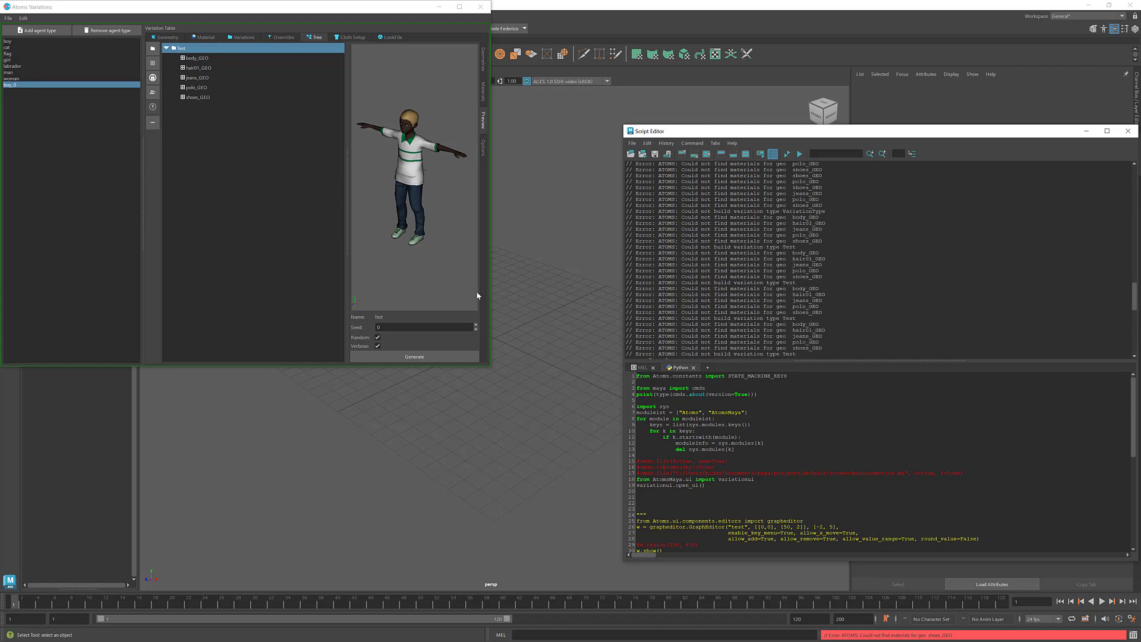
click(447, 359)
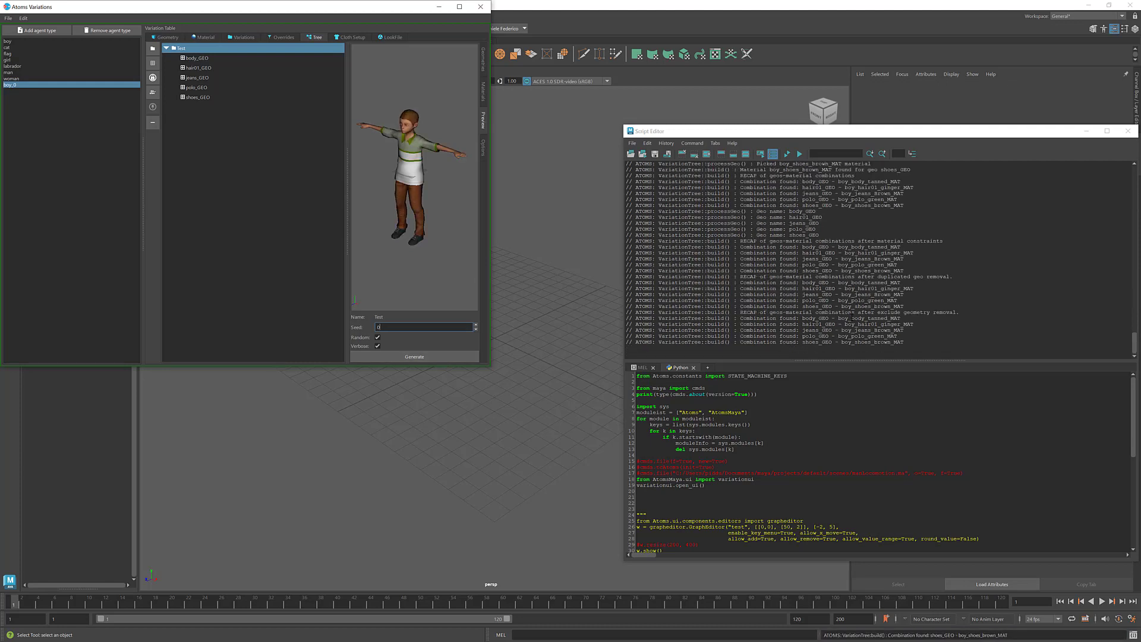
- Examine the logged geometry-material combinations in the Script Editor, then disable Verbose and maximize the Atoms Variations window
drag(915, 343, 668, 270)
scroll(668, 269, up, 1)
click(833, 280)
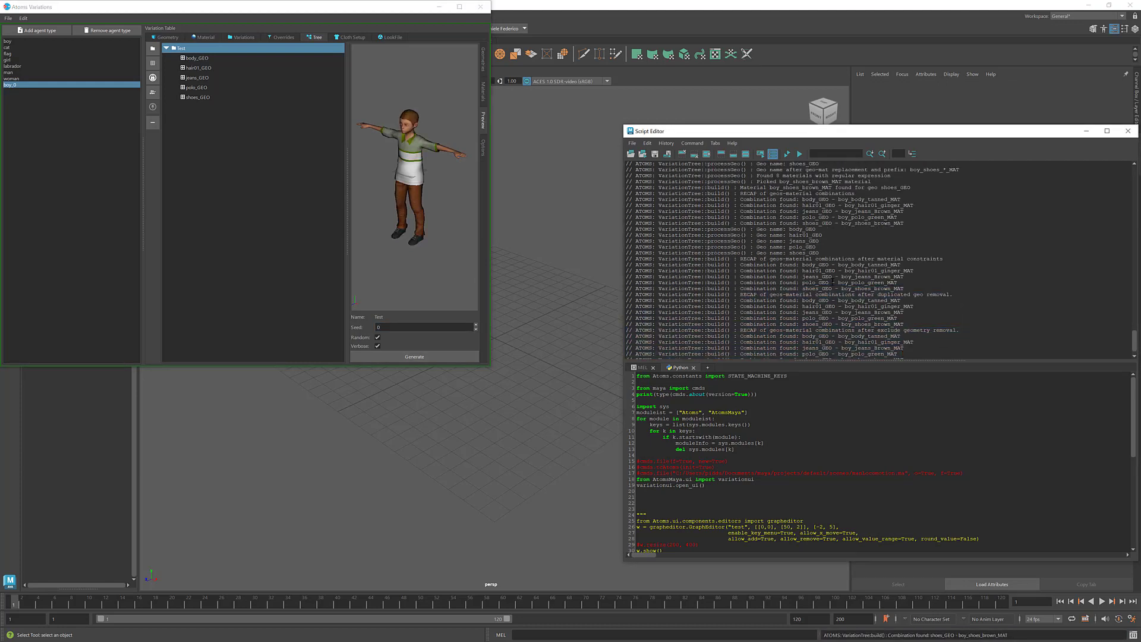
scroll(806, 249, down, 1)
scroll(737, 277, up, 18)
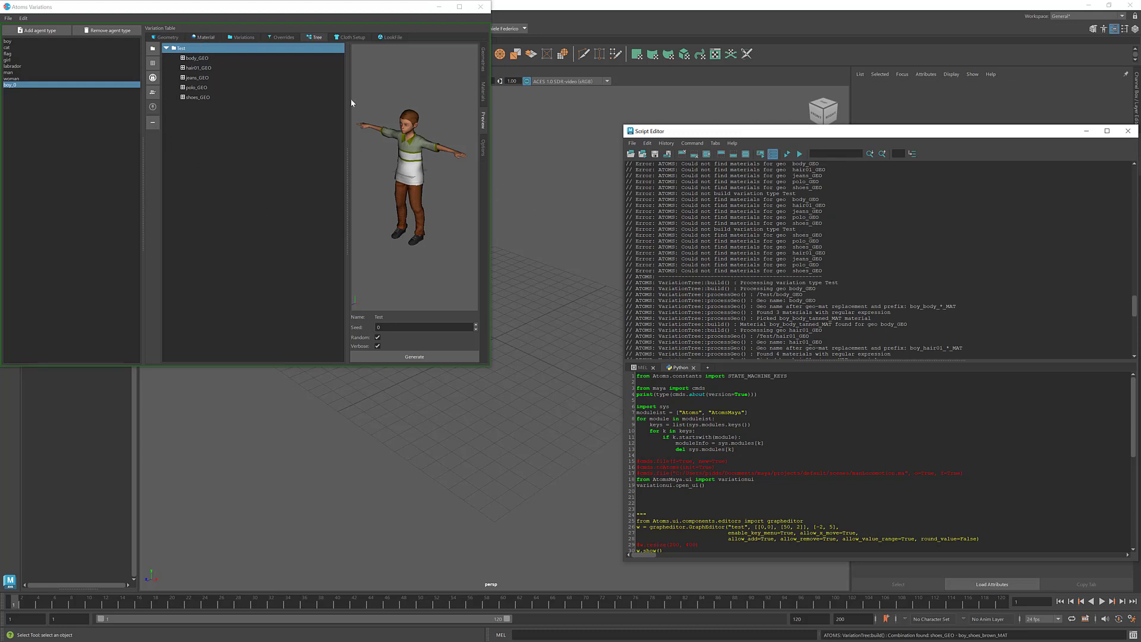
scroll(846, 299, down, 15)
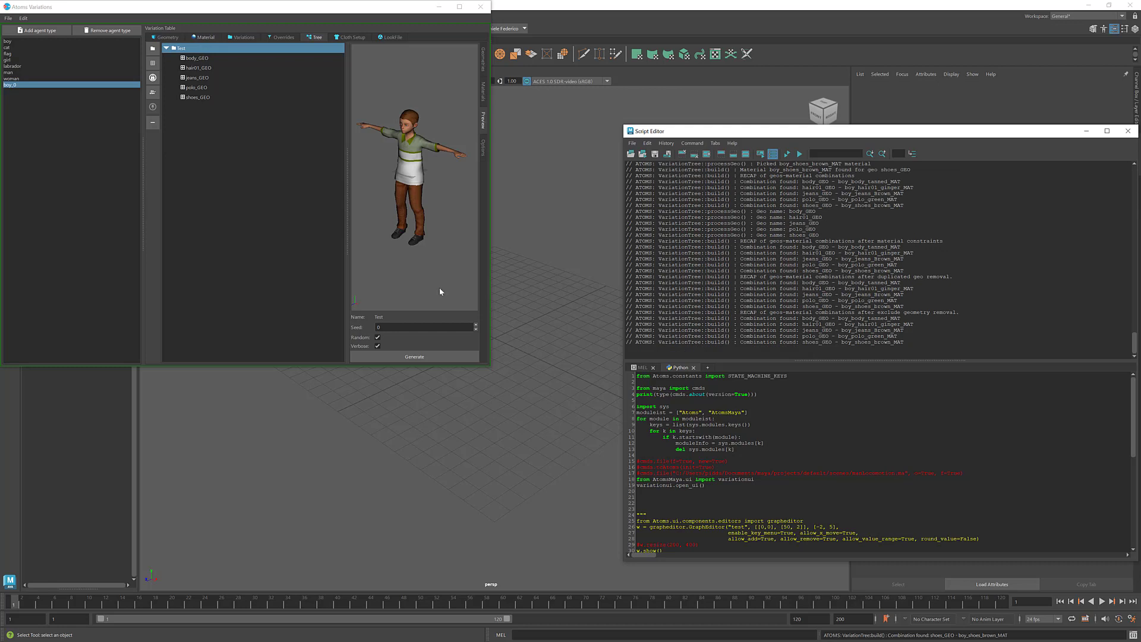
click(377, 345)
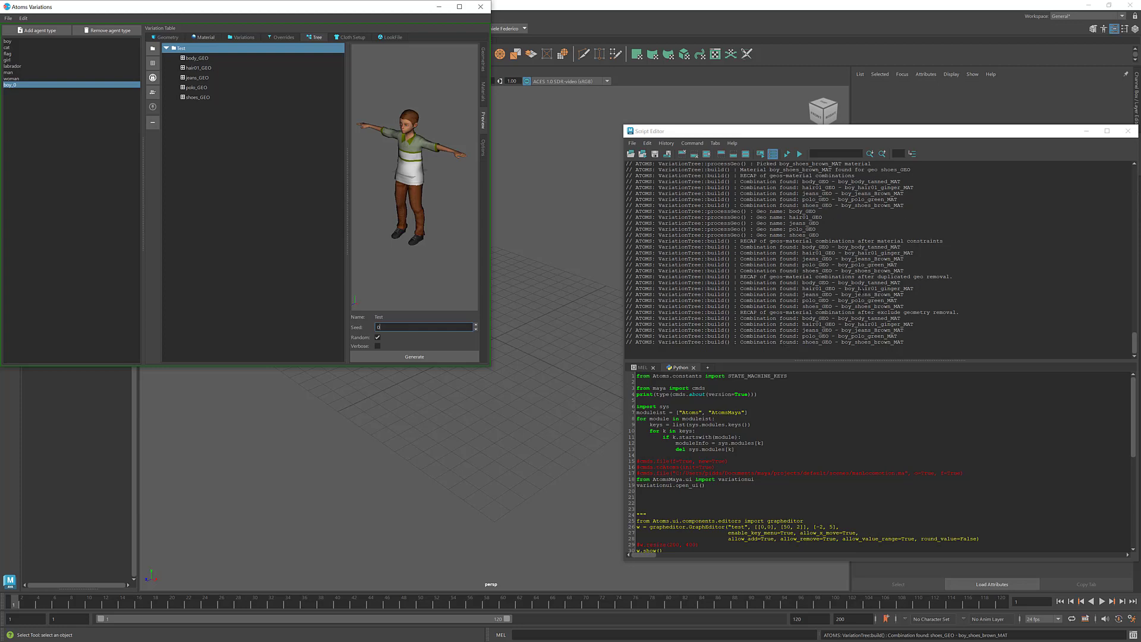
click(460, 7)
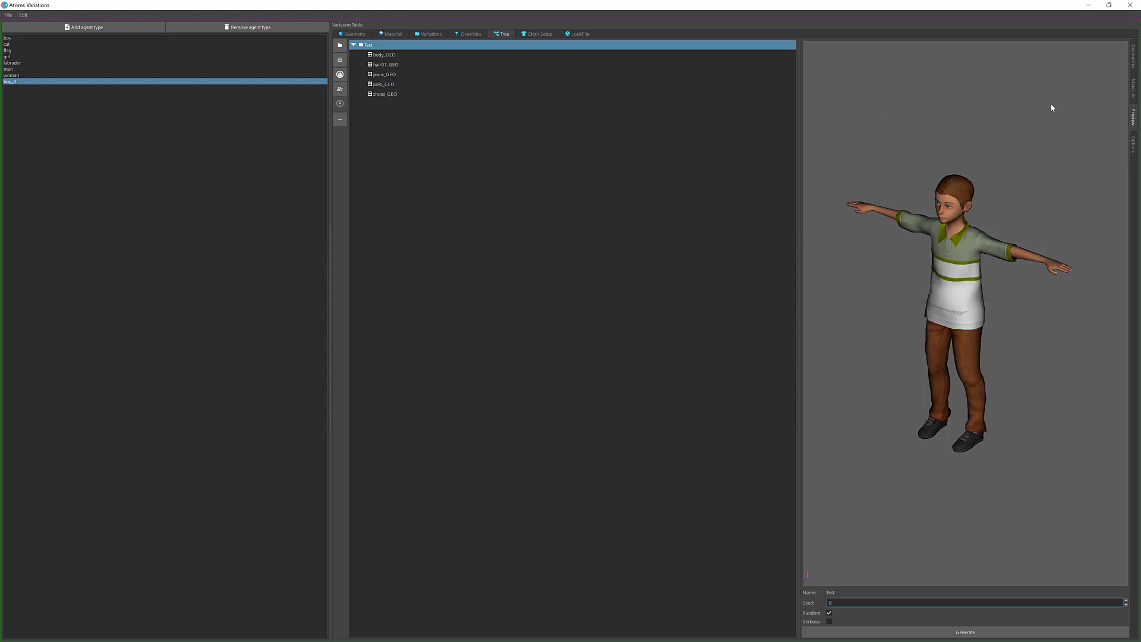
- Delete hair01_GEO from the Test variation and preview Test without hair
click(1135, 58)
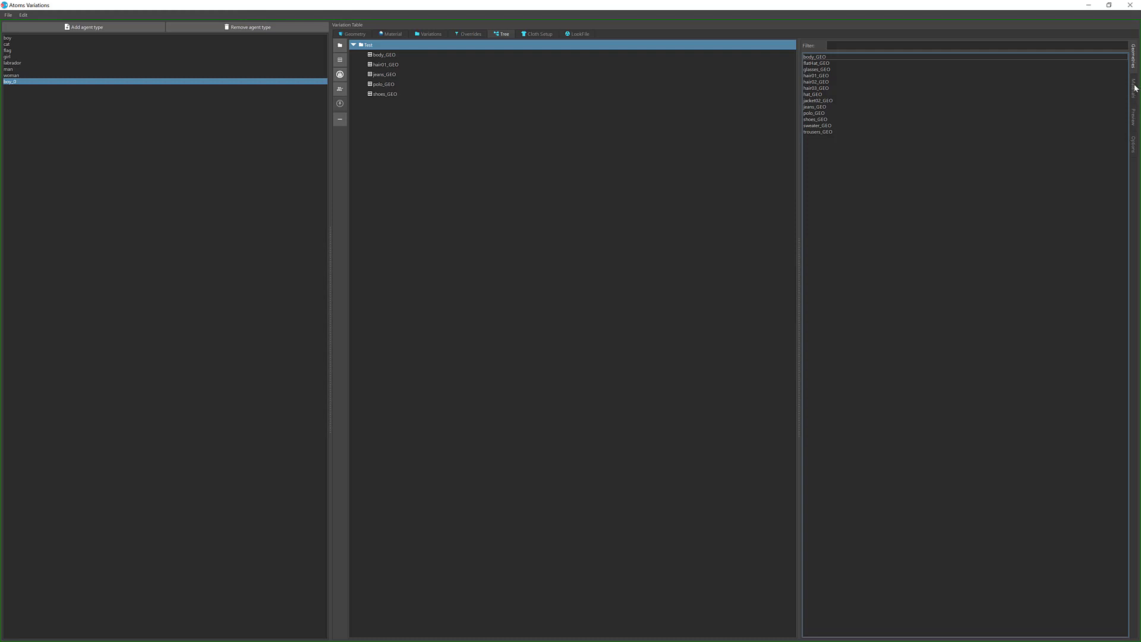
click(395, 66)
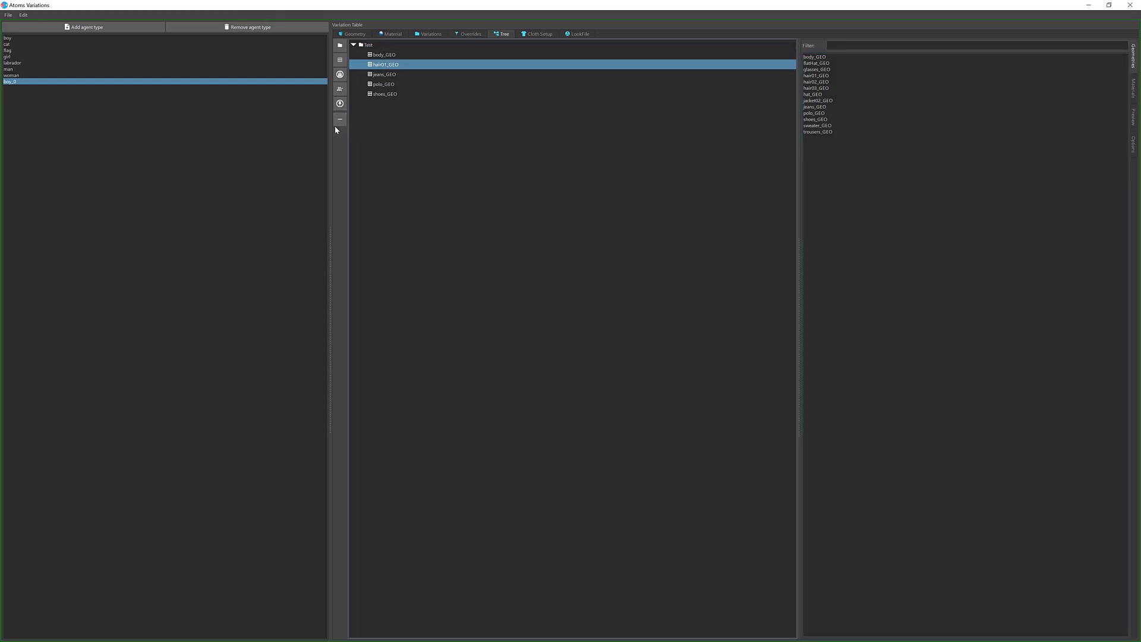
click(339, 121)
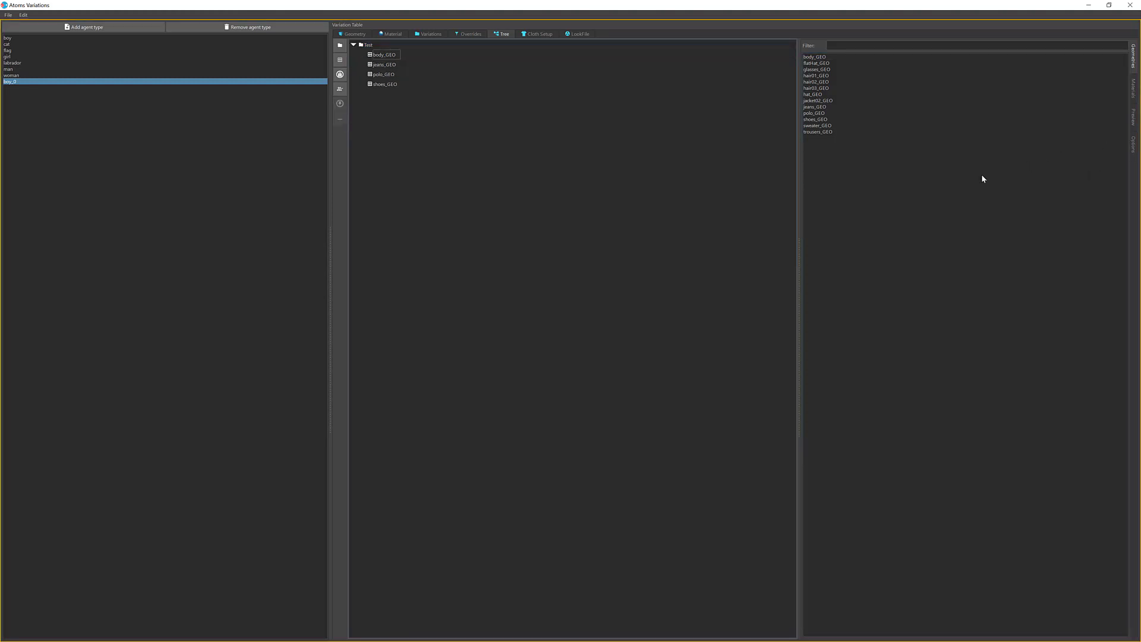
click(1133, 116)
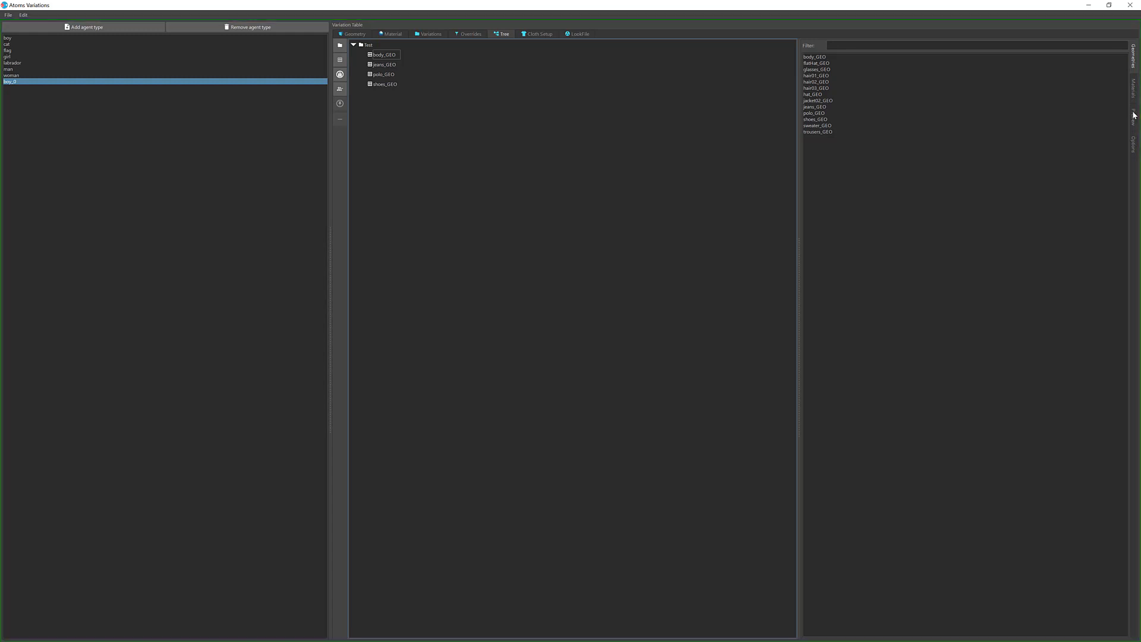
click(380, 45)
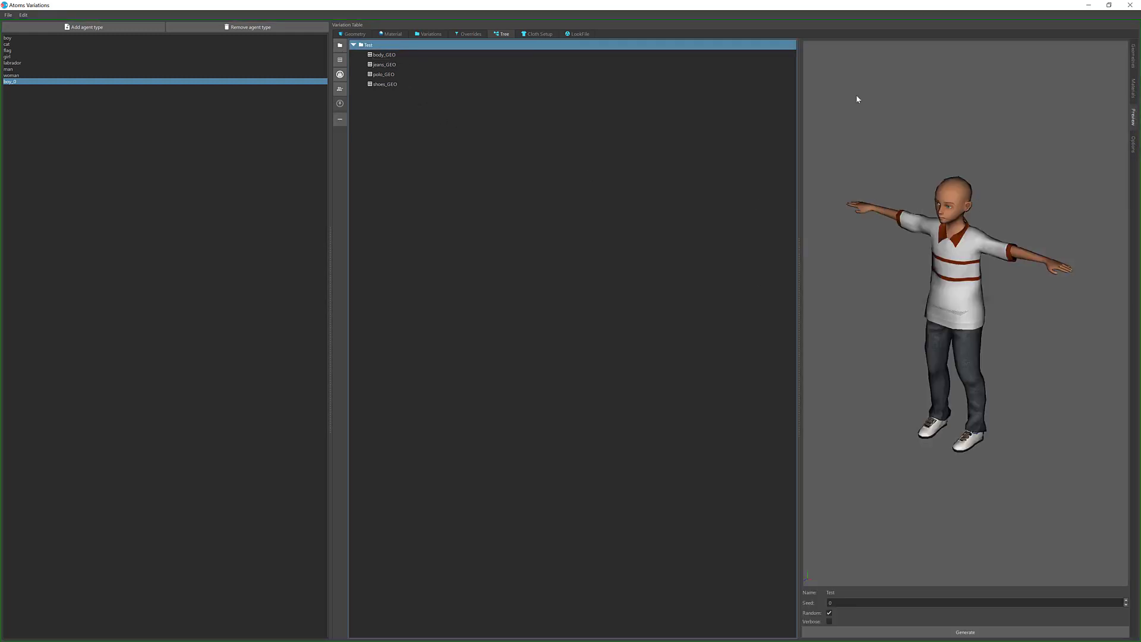
- Add hair01_GEO, hair02_GEO and hair03_GEO as child geometries of body_GEO and preview the Test variation
click(1133, 55)
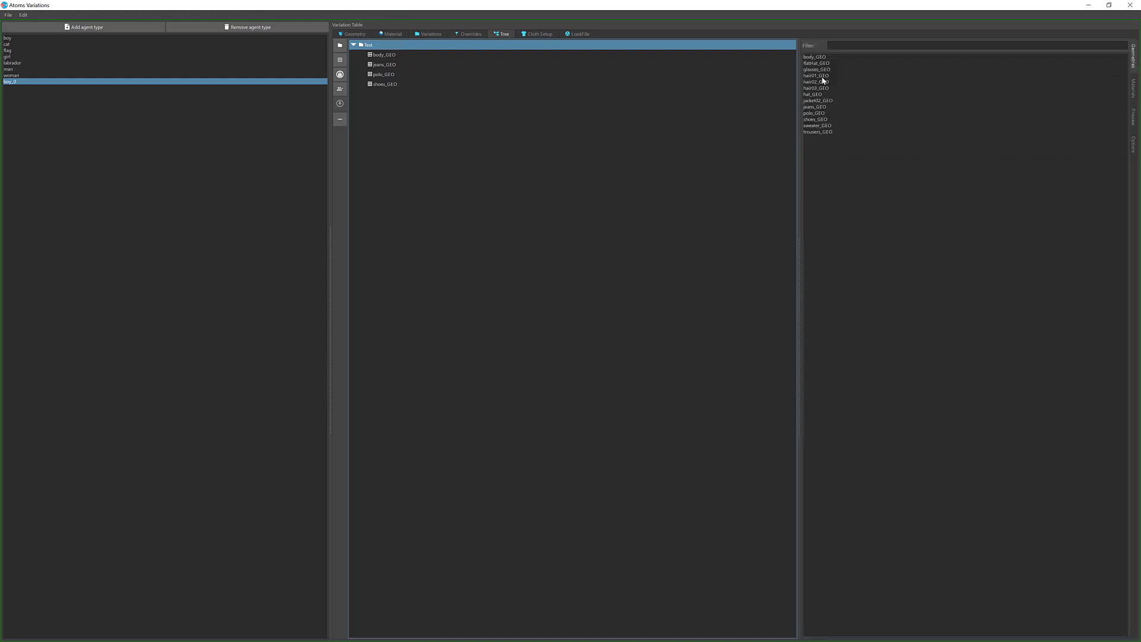
click(820, 76)
shift+click(823, 88)
drag(824, 82, 391, 55)
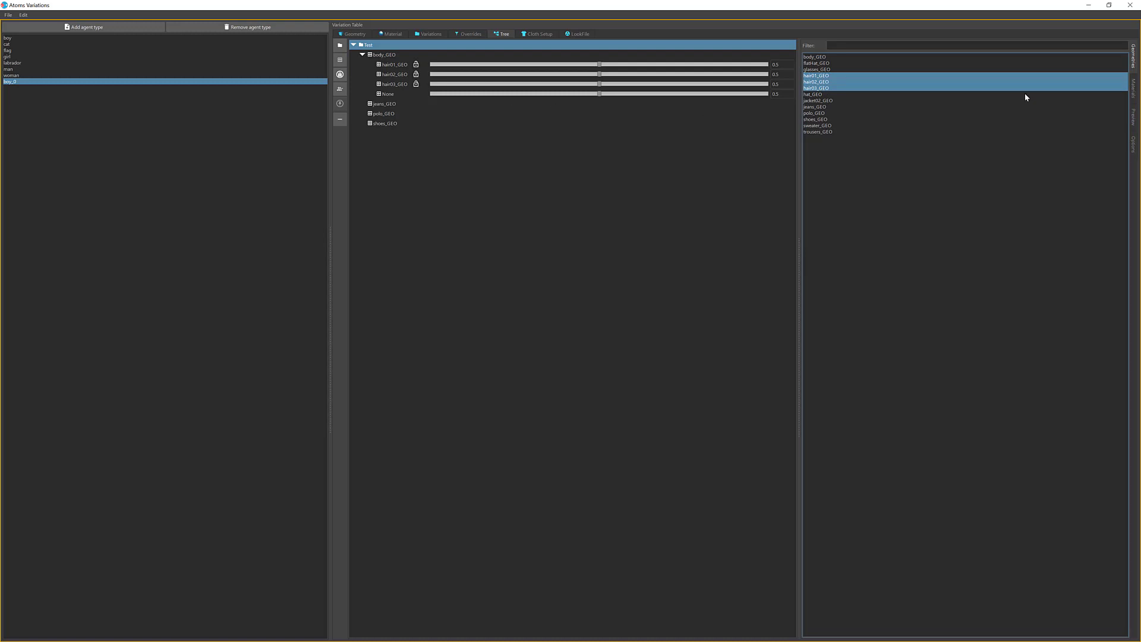
click(1134, 119)
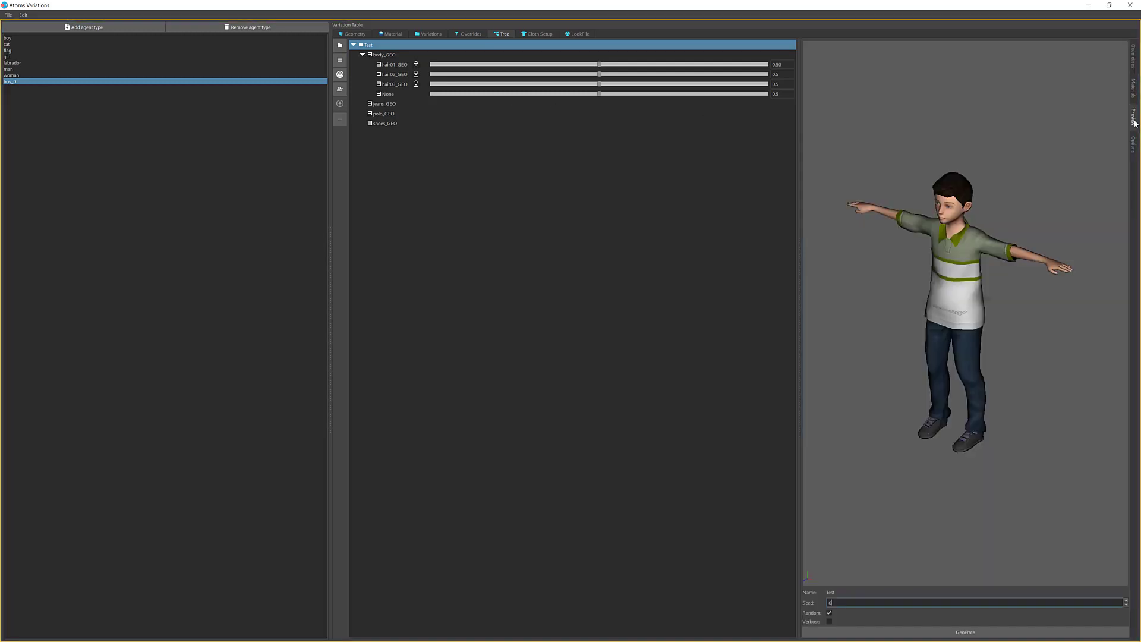
- Set the None weight under body_GEO to 0.00 and generate repeated random previews of the Test variation
click(958, 633)
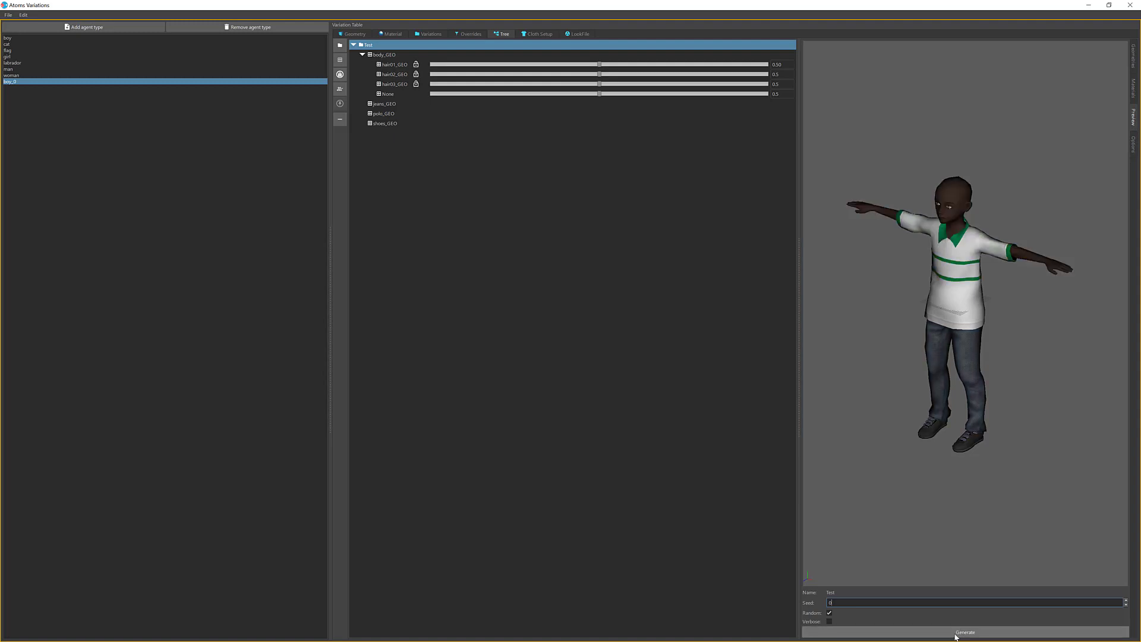
click(956, 634)
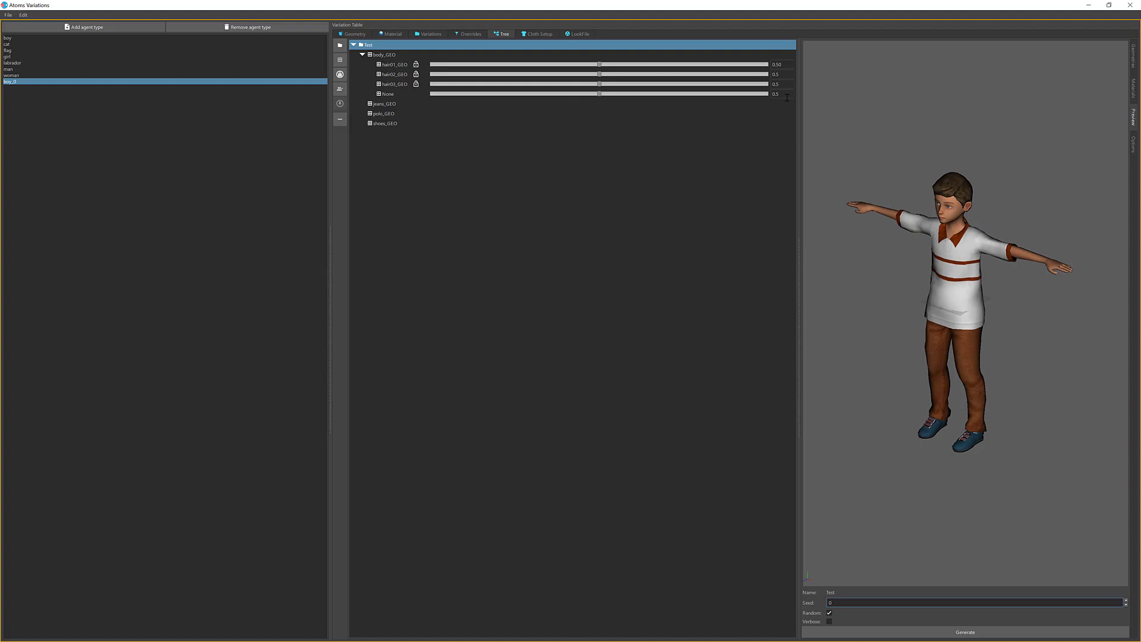
drag(600, 97, 462, 94)
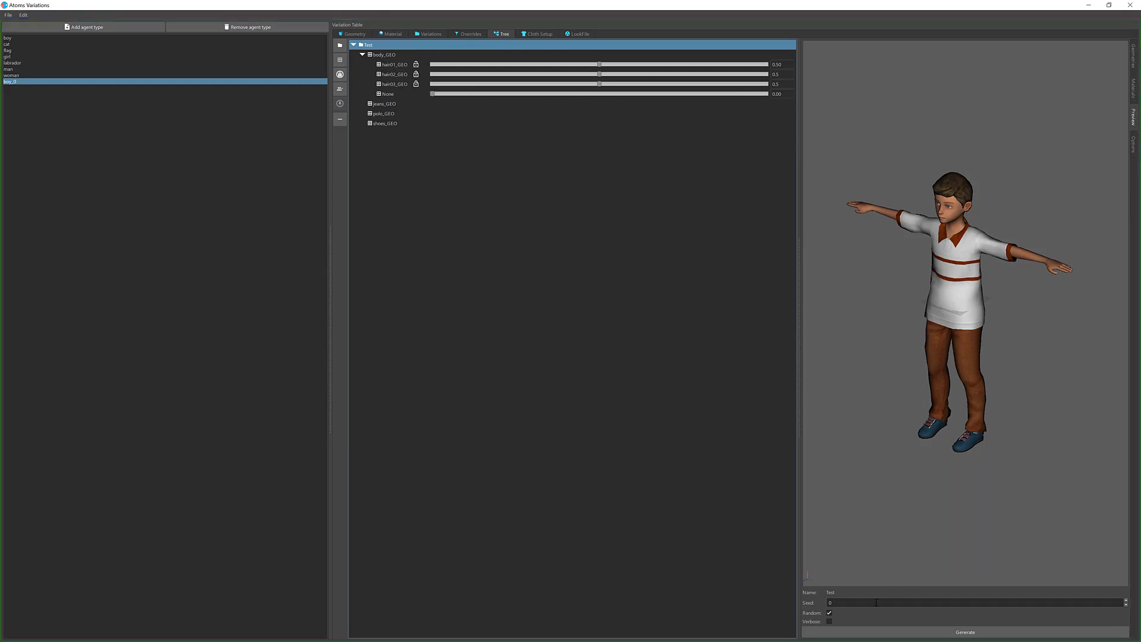
click(971, 633)
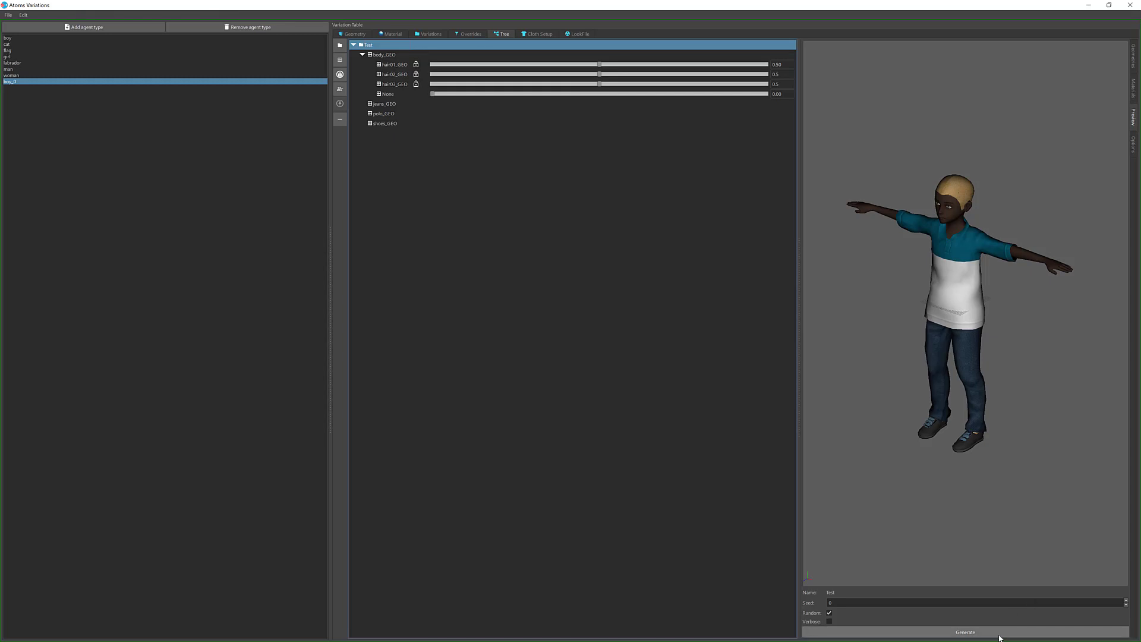
click(1019, 632)
click(986, 633)
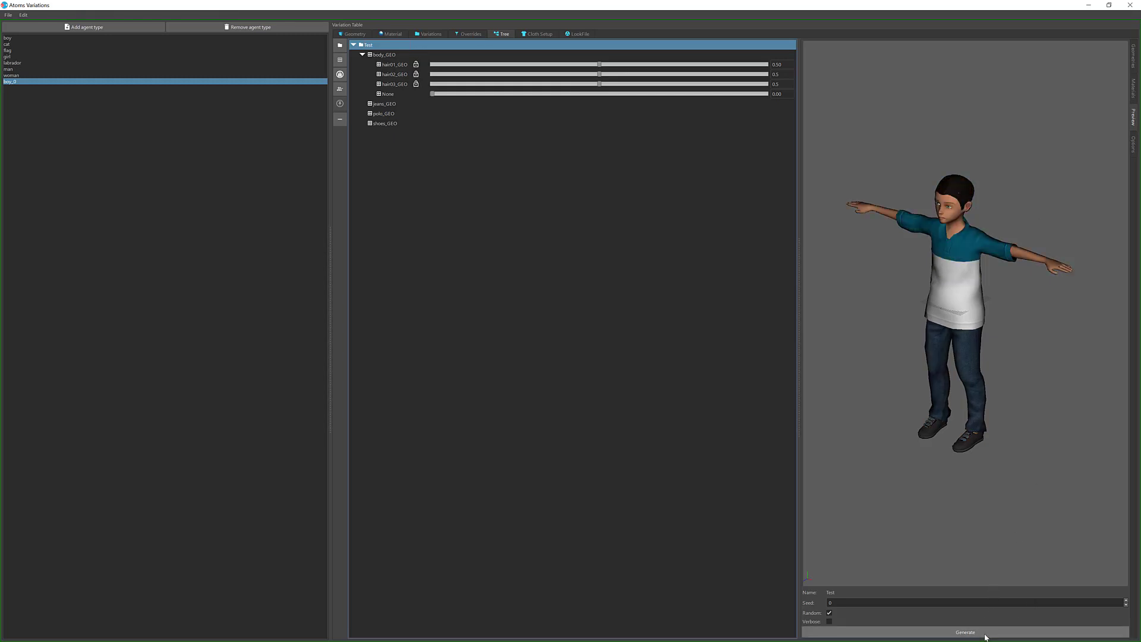
click(985, 634)
click(985, 634)
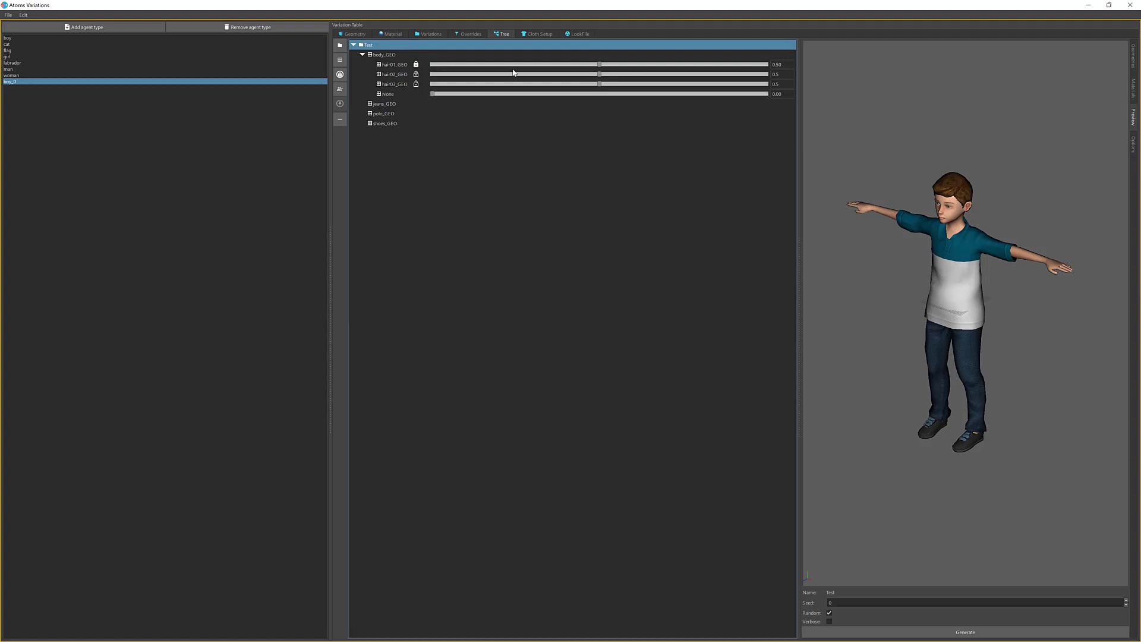
- Toggle the probability lock on hair02_GEO and generate more random previews of Test
click(417, 75)
click(965, 632)
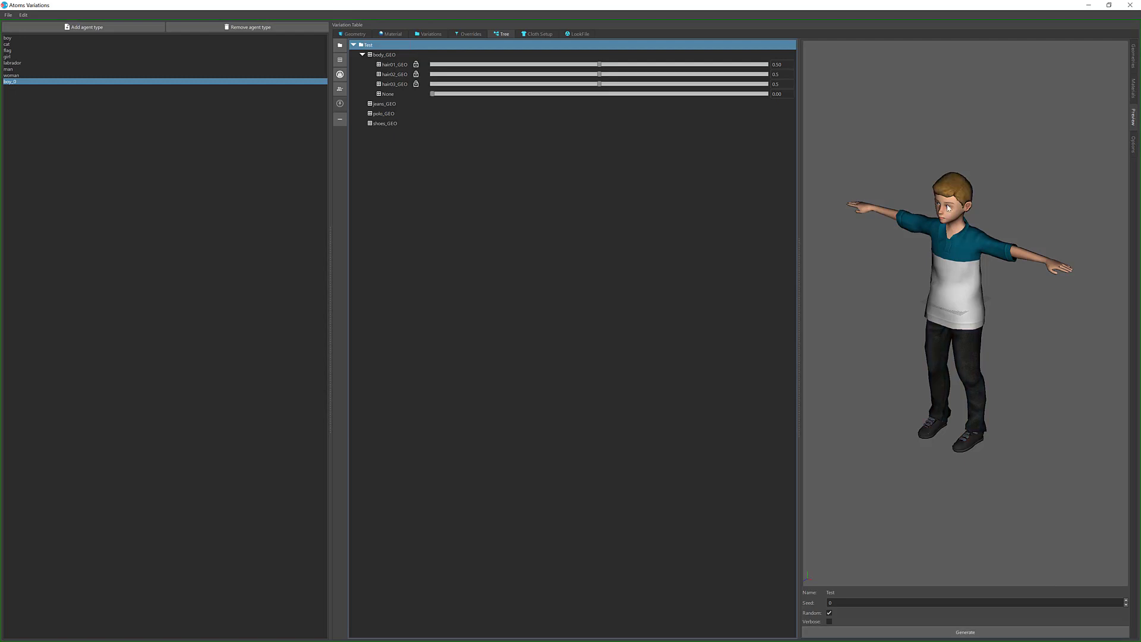
click(1004, 635)
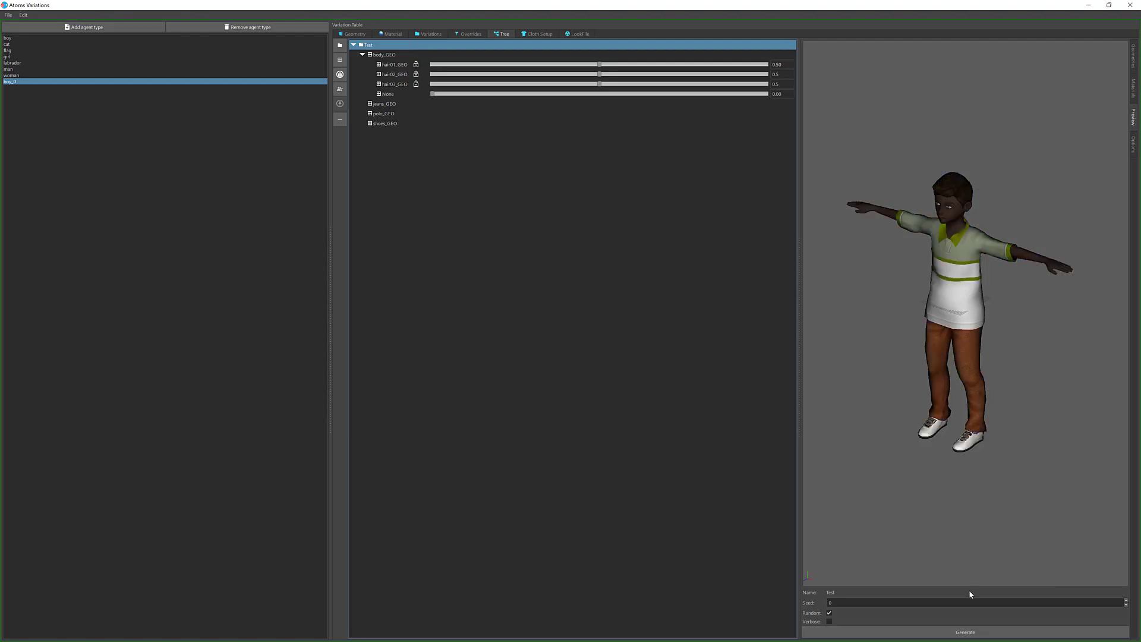
click(958, 637)
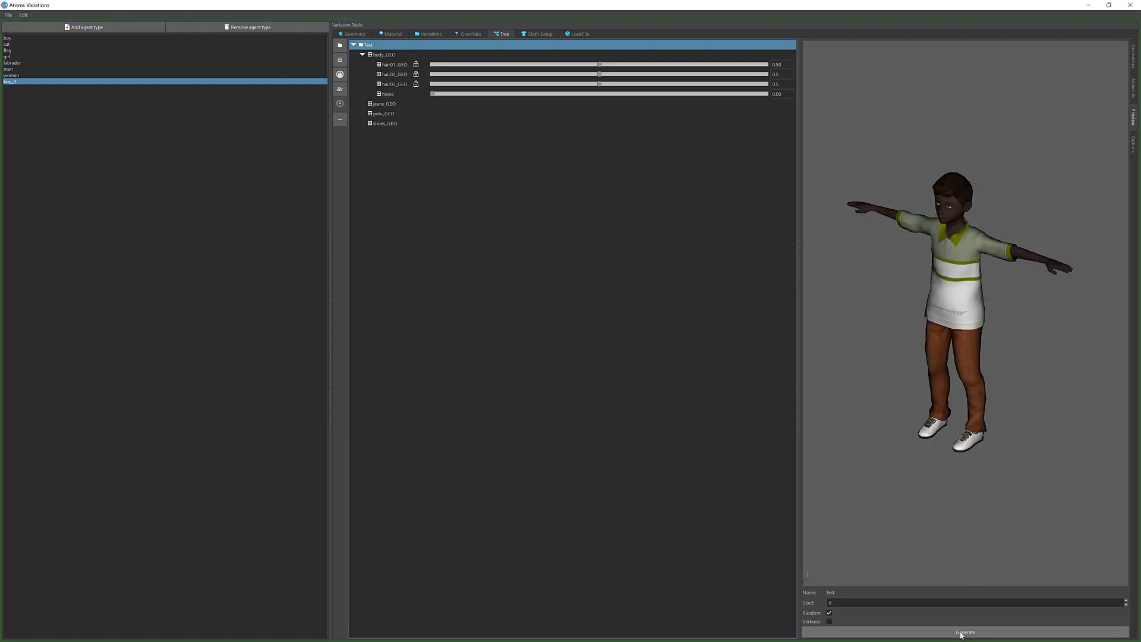
click(884, 635)
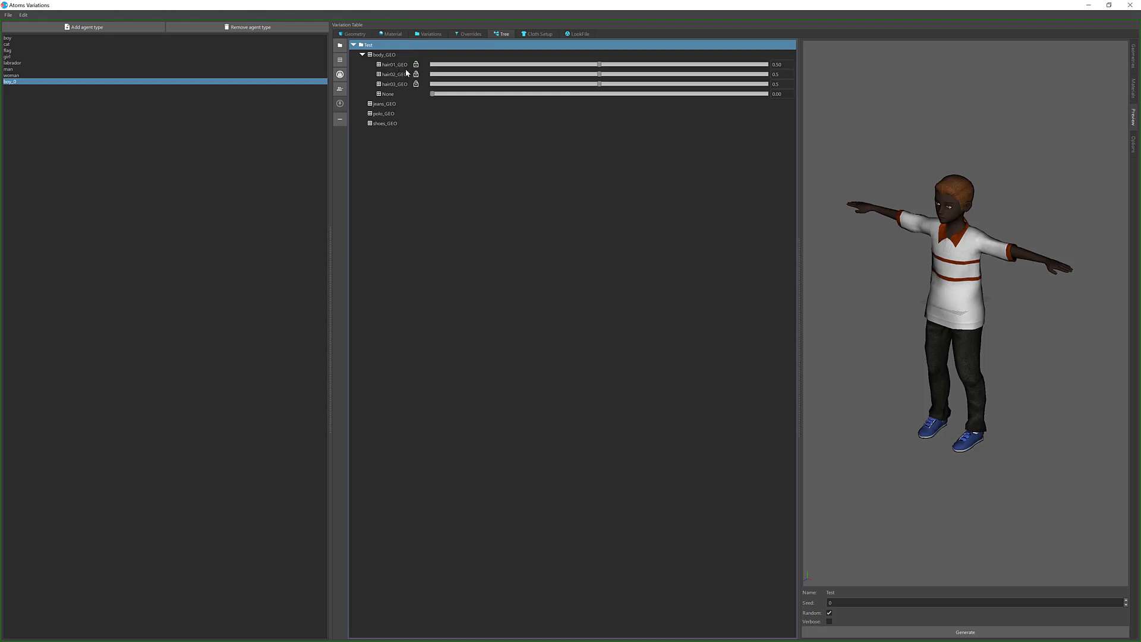
- Add jacket02_GEO as a child geometry of hair01_GEO with its None weight at 0.50, and generate Test previews
click(1134, 57)
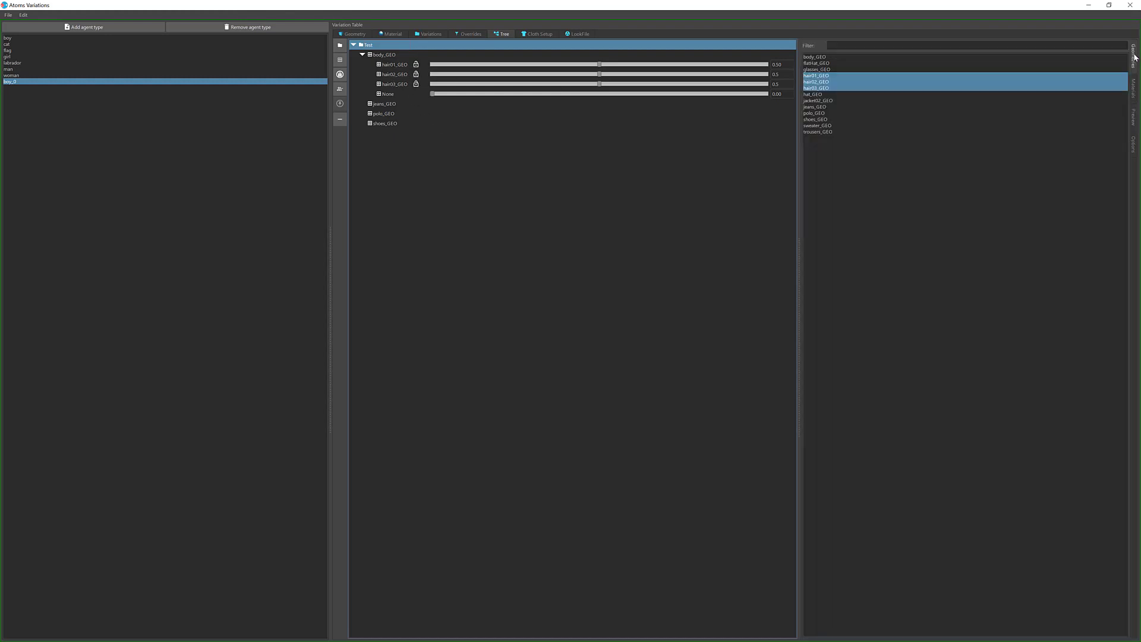
click(818, 101)
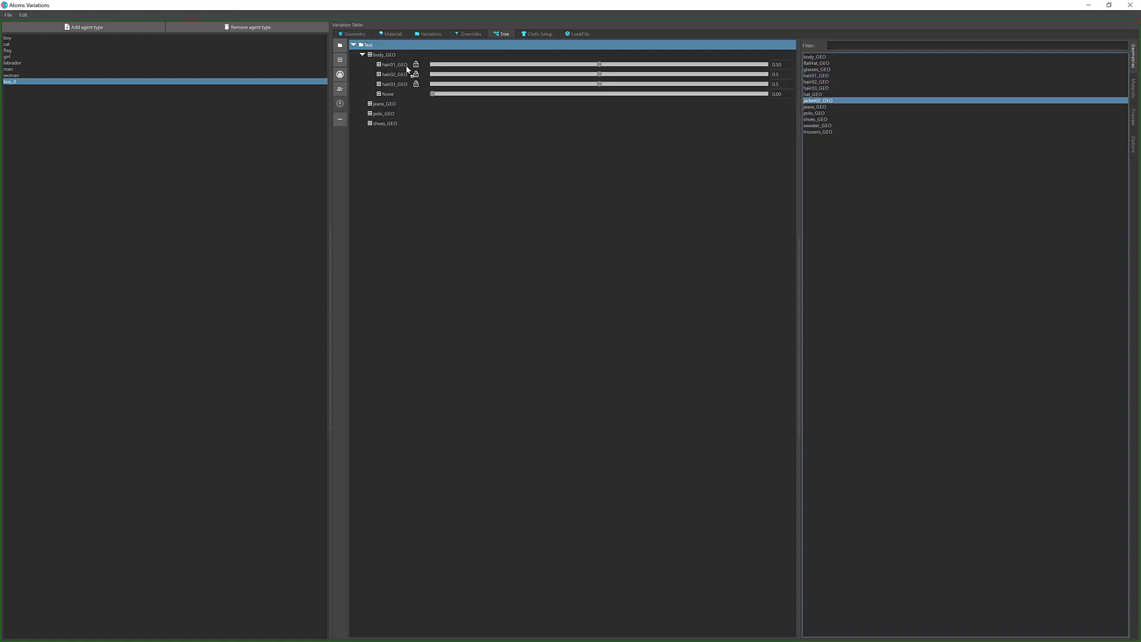
drag(406, 66, 400, 66)
click(372, 64)
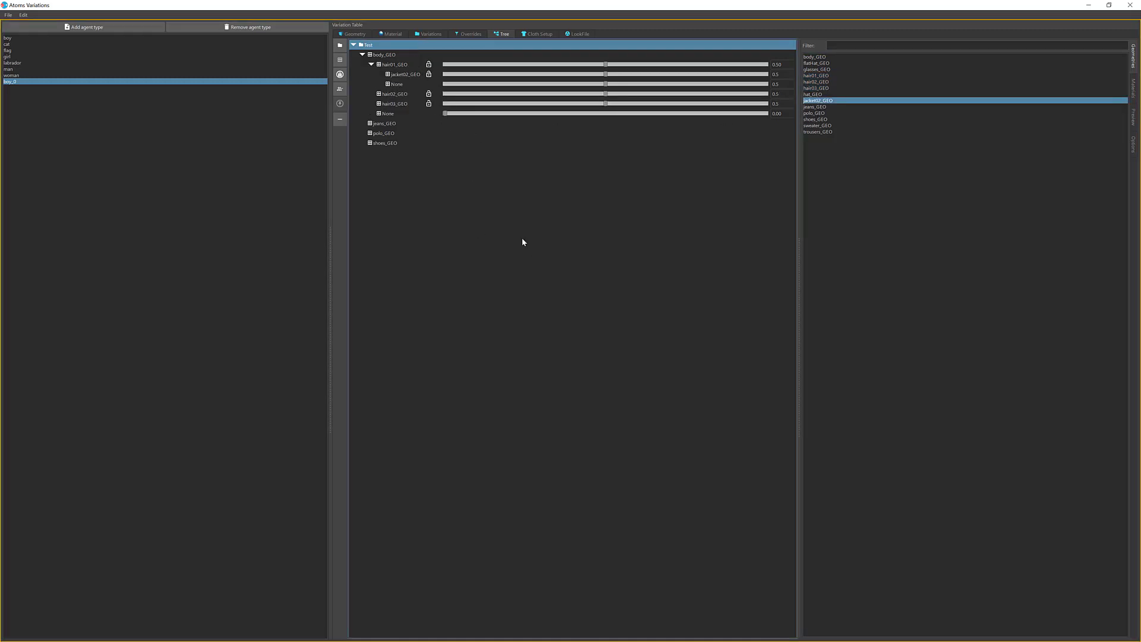
click(606, 84)
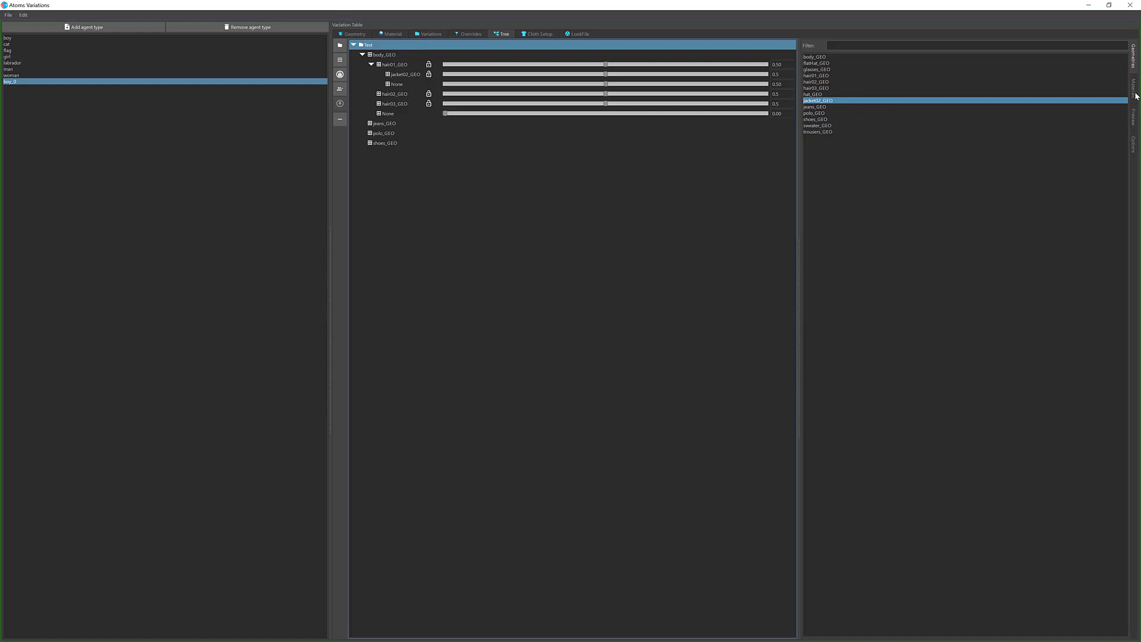
click(1133, 125)
click(1095, 633)
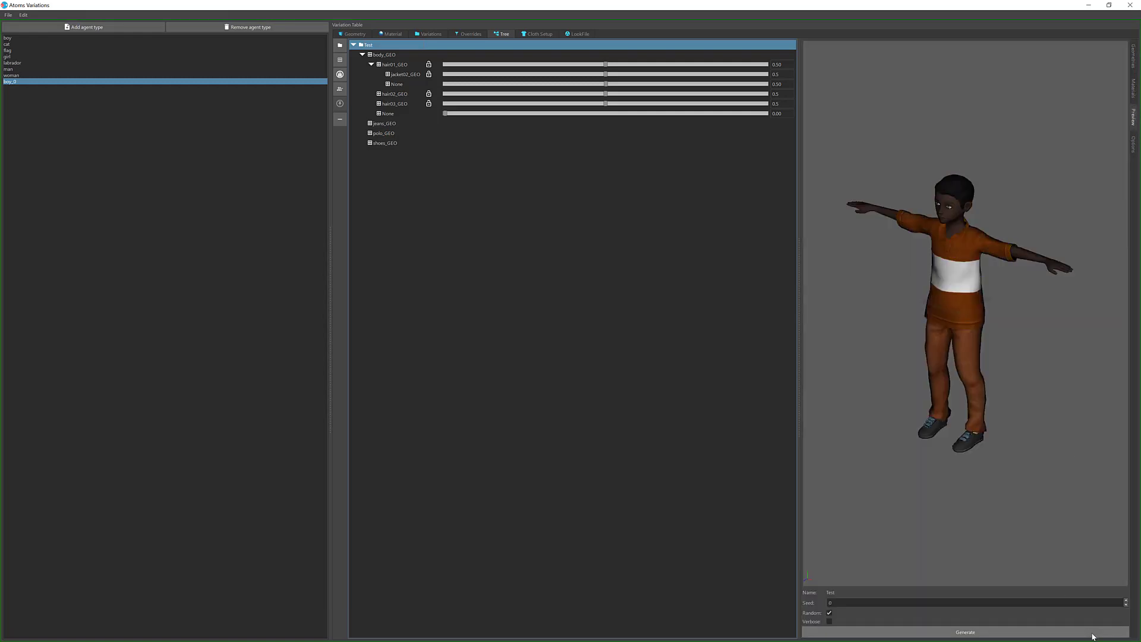
click(1091, 635)
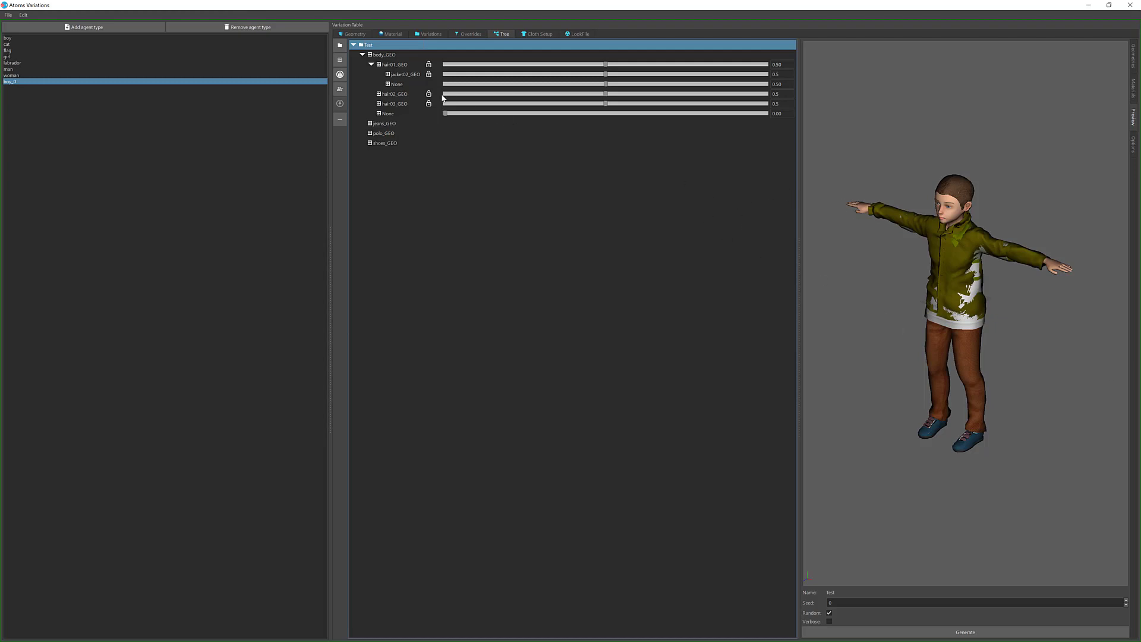
- Delete jacket02_GEO and the None entry from under hair01_GEO and preview the Test variation
click(406, 75)
click(341, 118)
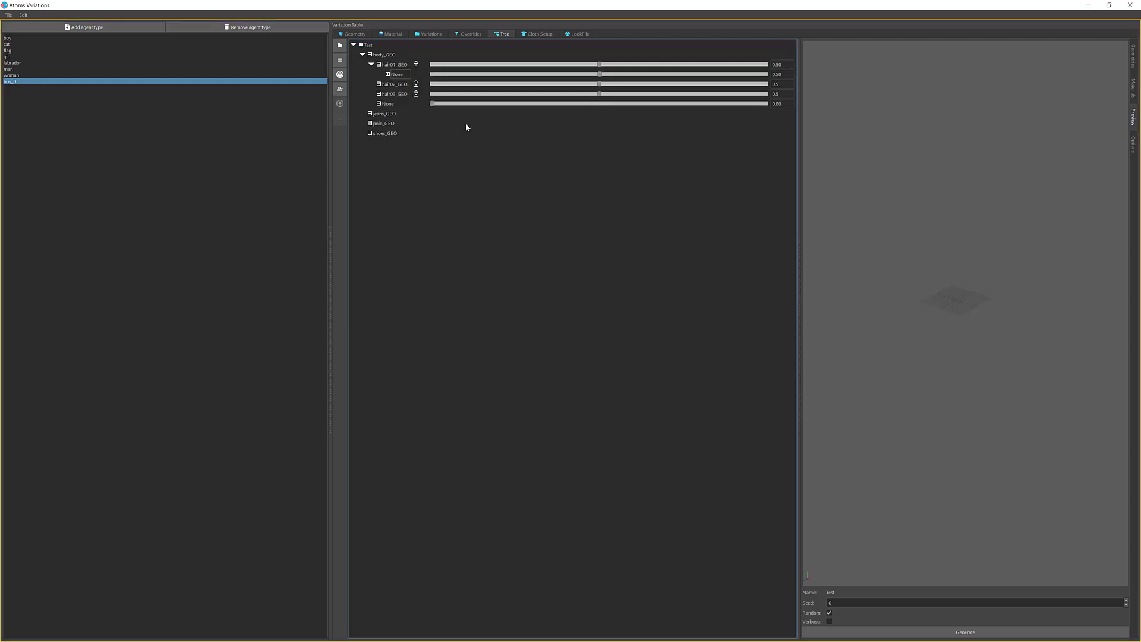
click(339, 118)
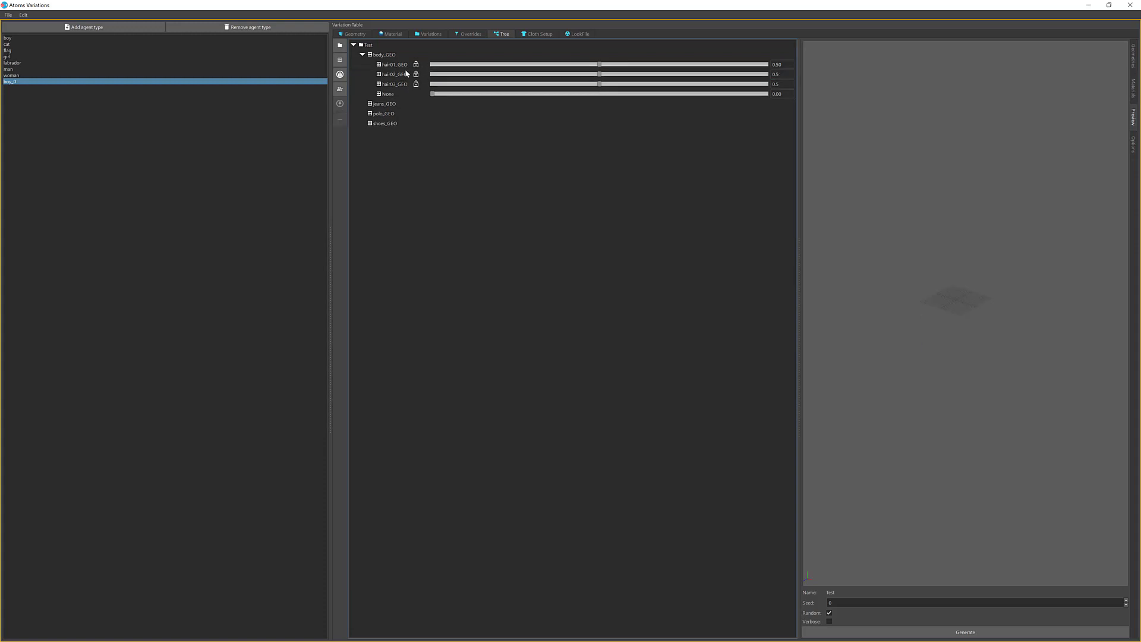
click(375, 53)
click(375, 45)
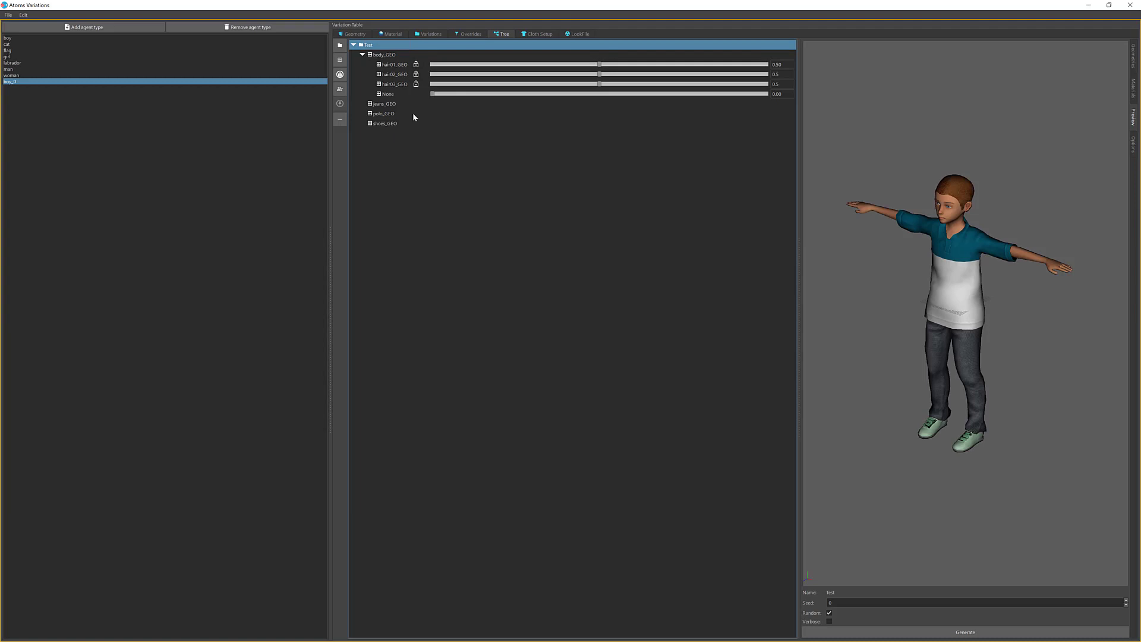
- Delete hair01_GEO, hair02_GEO, hair03_GEO and the None entry from under body_GEO
click(397, 66)
shift+click(389, 94)
click(341, 120)
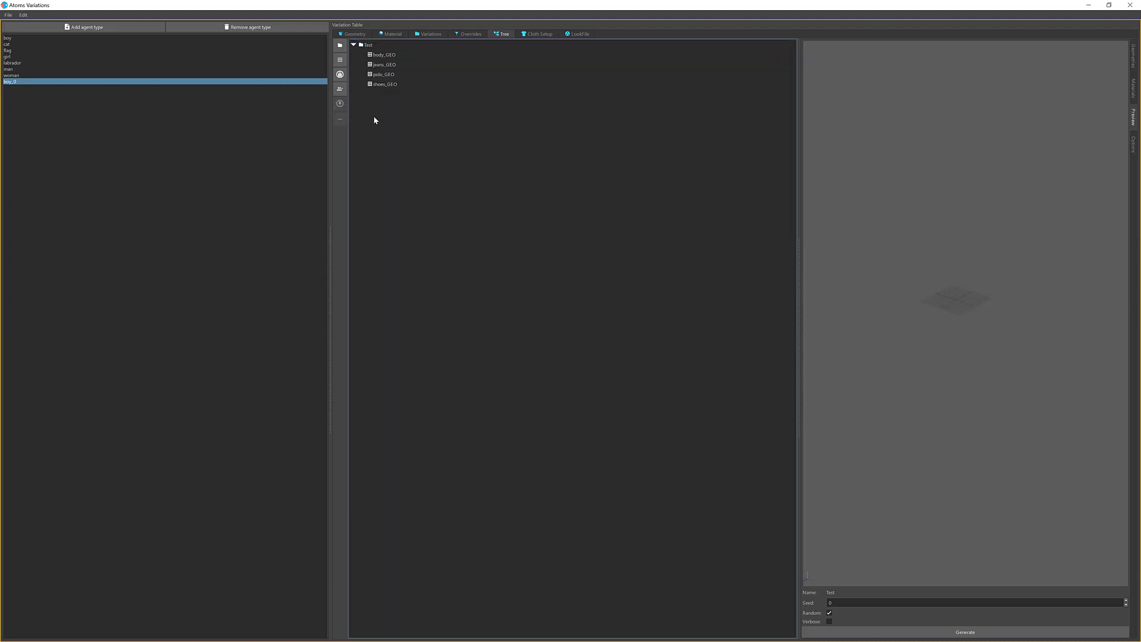
- Add an extra geometry group at the root level outside Test and expand it
click(352, 120)
click(342, 62)
click(354, 94)
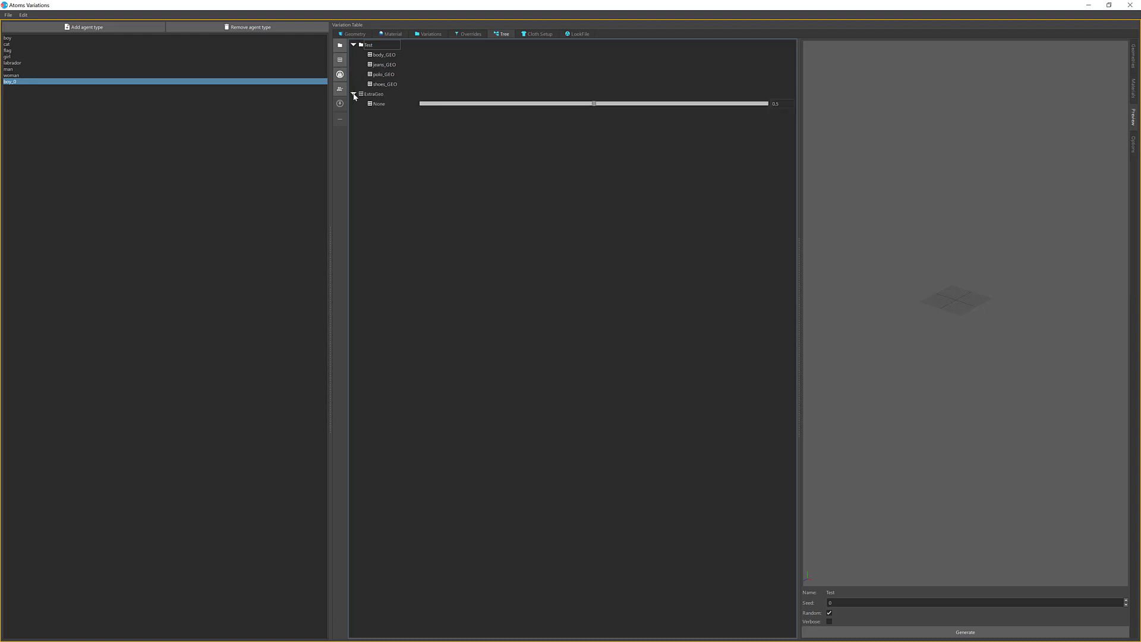
- Add another extra geometry group inside the Test variation and delete it again
click(374, 45)
click(340, 59)
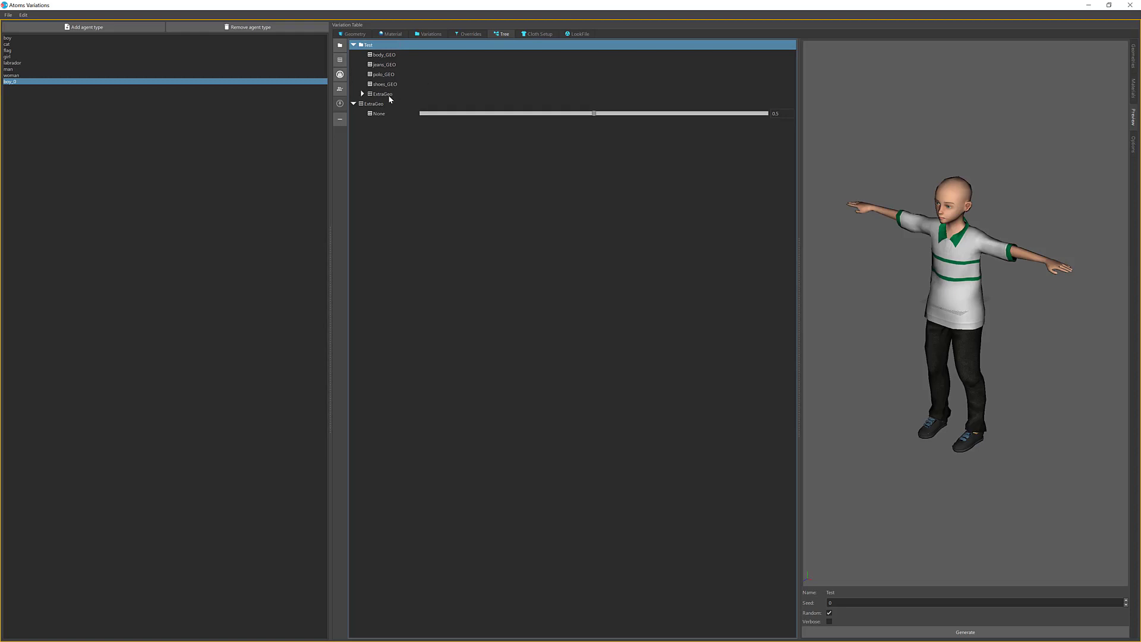
click(383, 94)
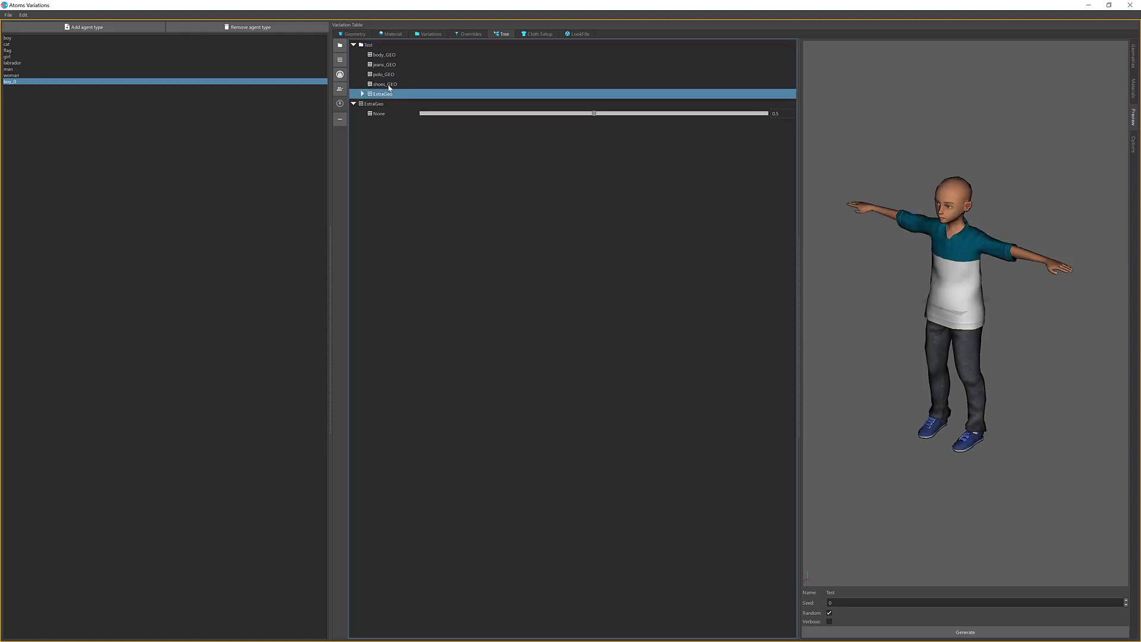
click(342, 118)
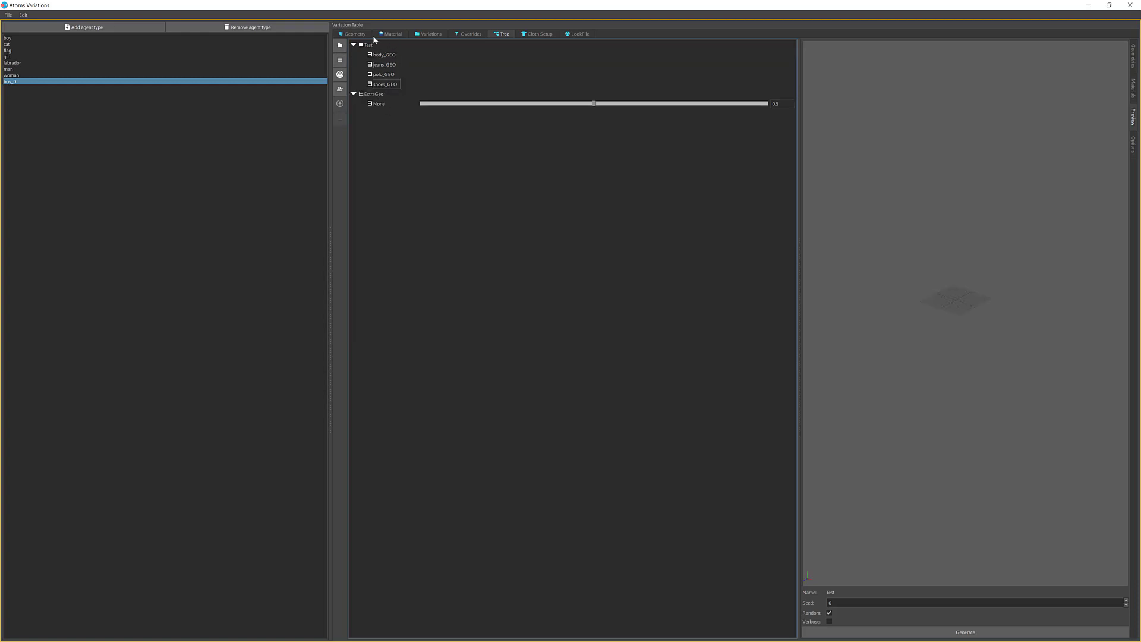
- Add hair01_GEO, hair02_GEO and hair03_GEO as child geometries of the root-level ExtraGeo group
click(375, 94)
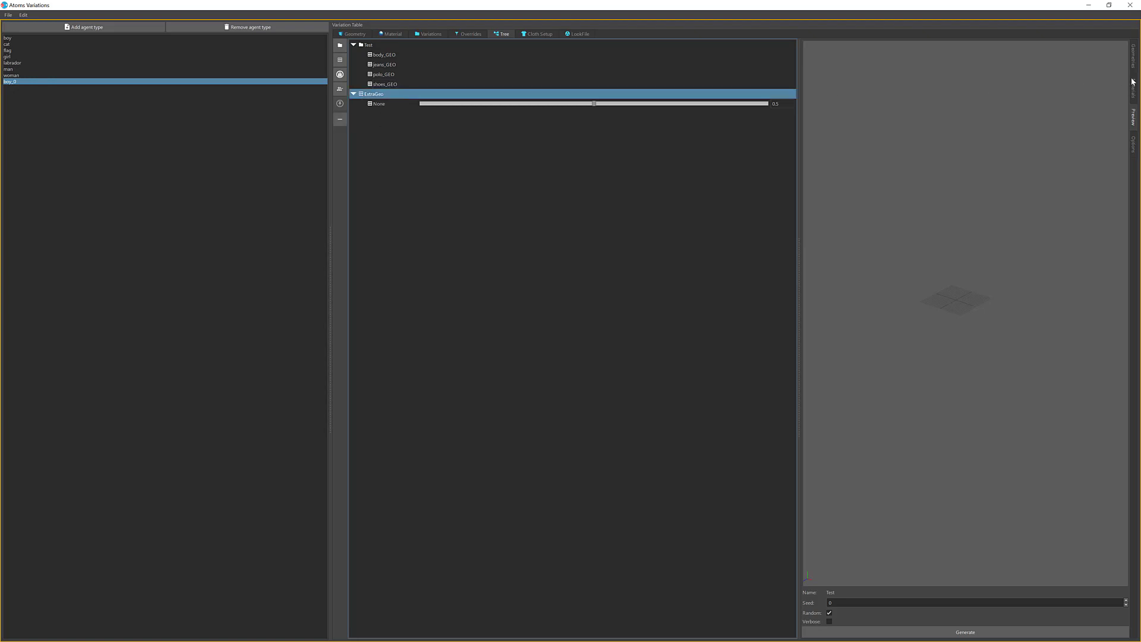
click(1134, 54)
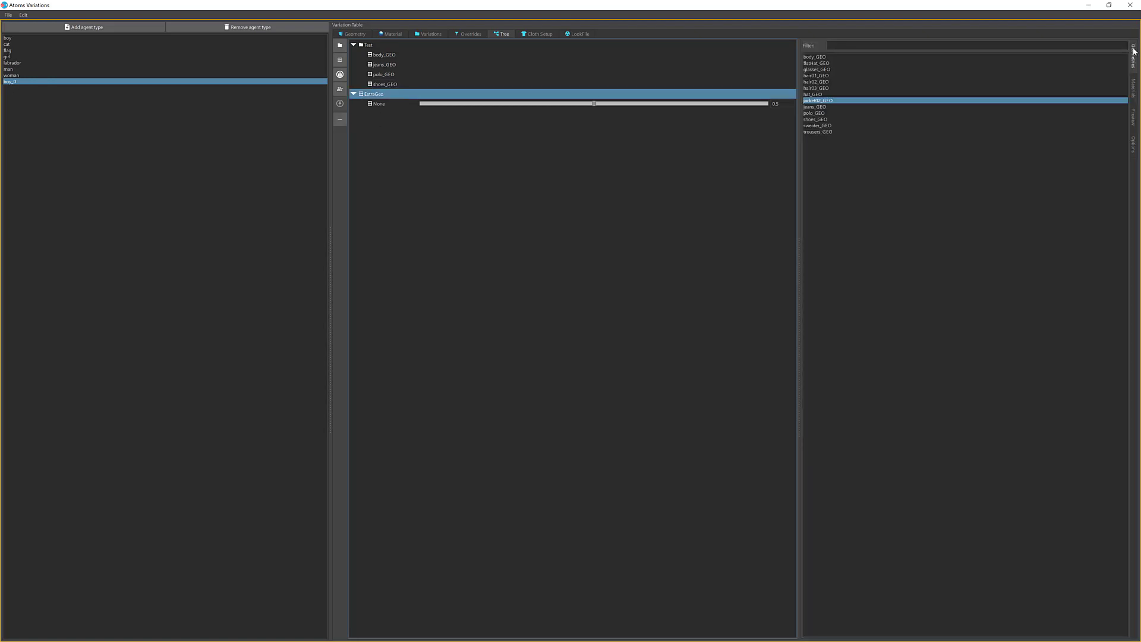
click(823, 76)
shift+click(824, 88)
drag(704, 102, 435, 100)
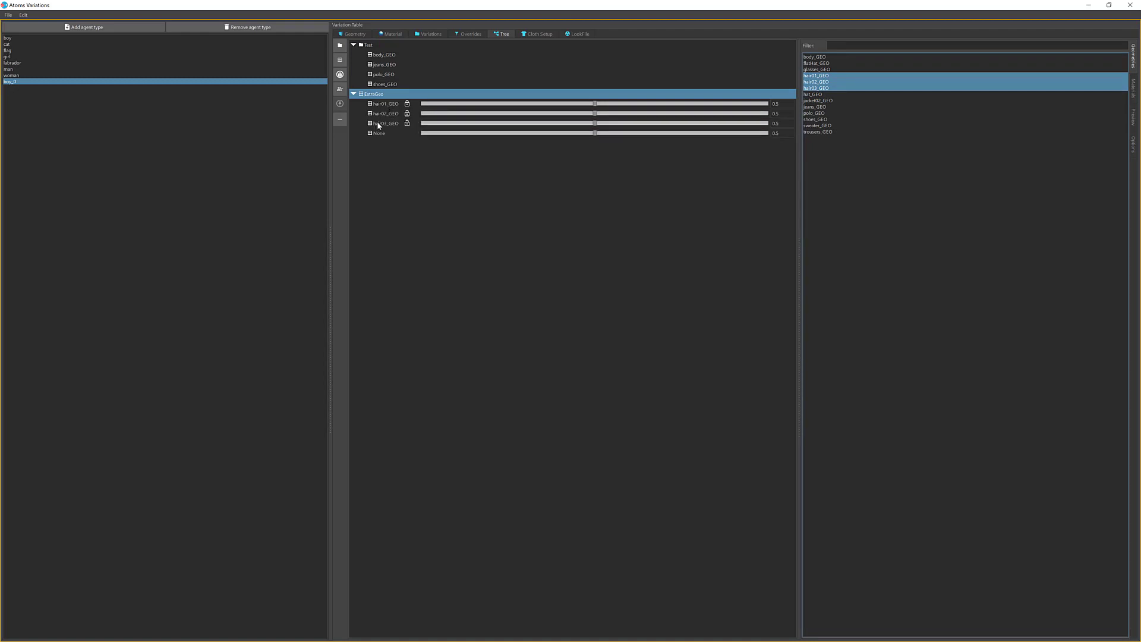
- Set the None weight in the ExtraGeo group to 0.00 and generate several random previews of Test
click(1133, 117)
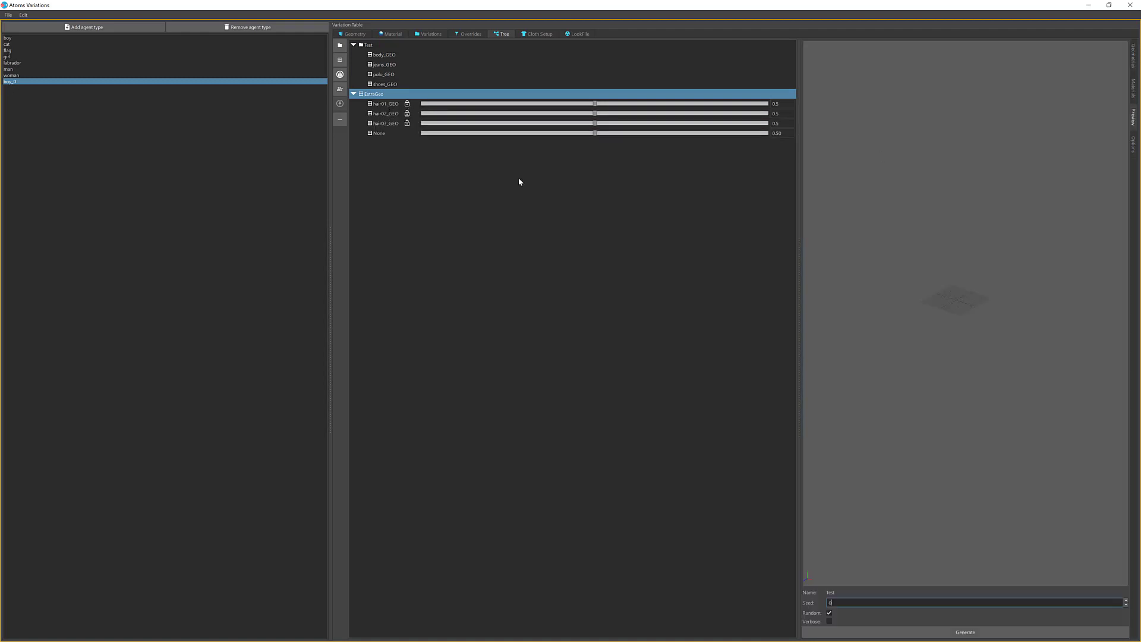
drag(595, 133, 429, 140)
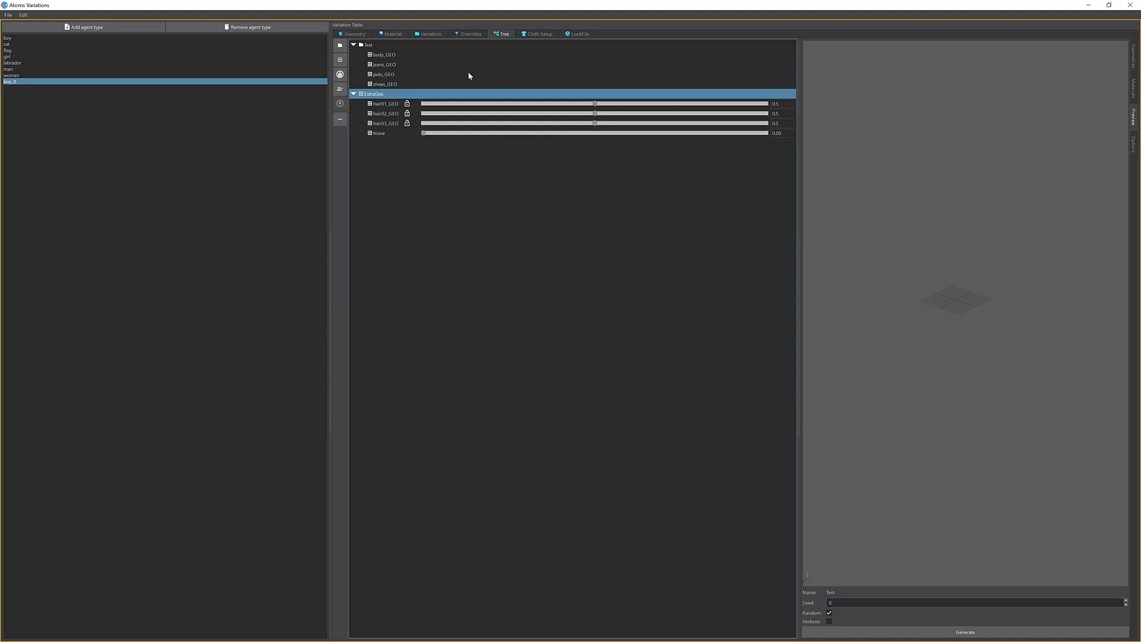
click(470, 44)
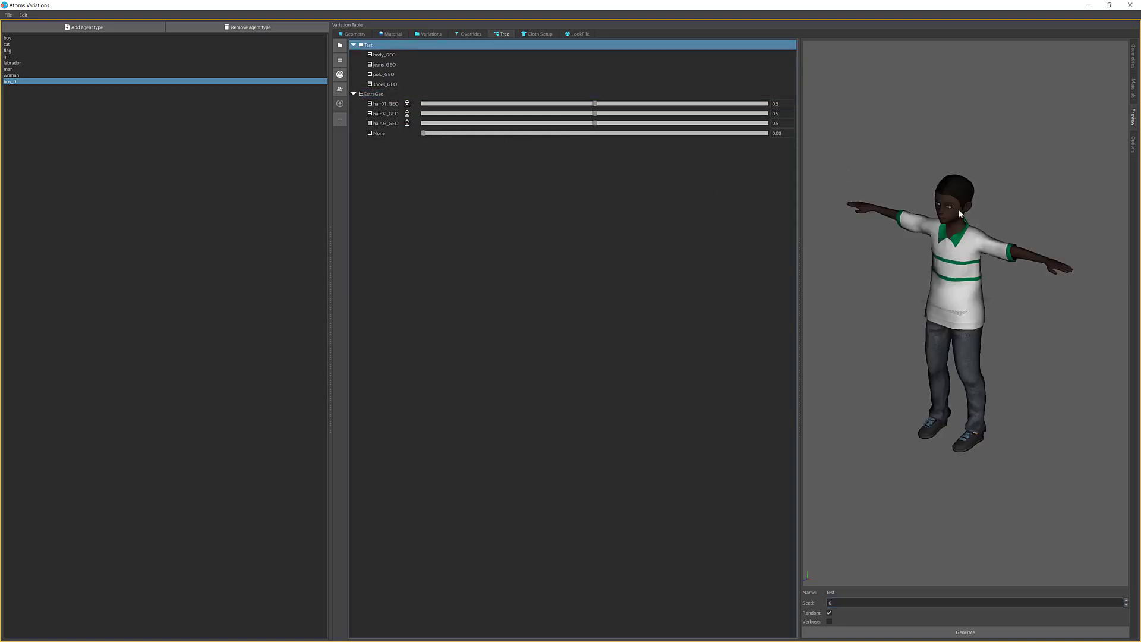
click(1042, 632)
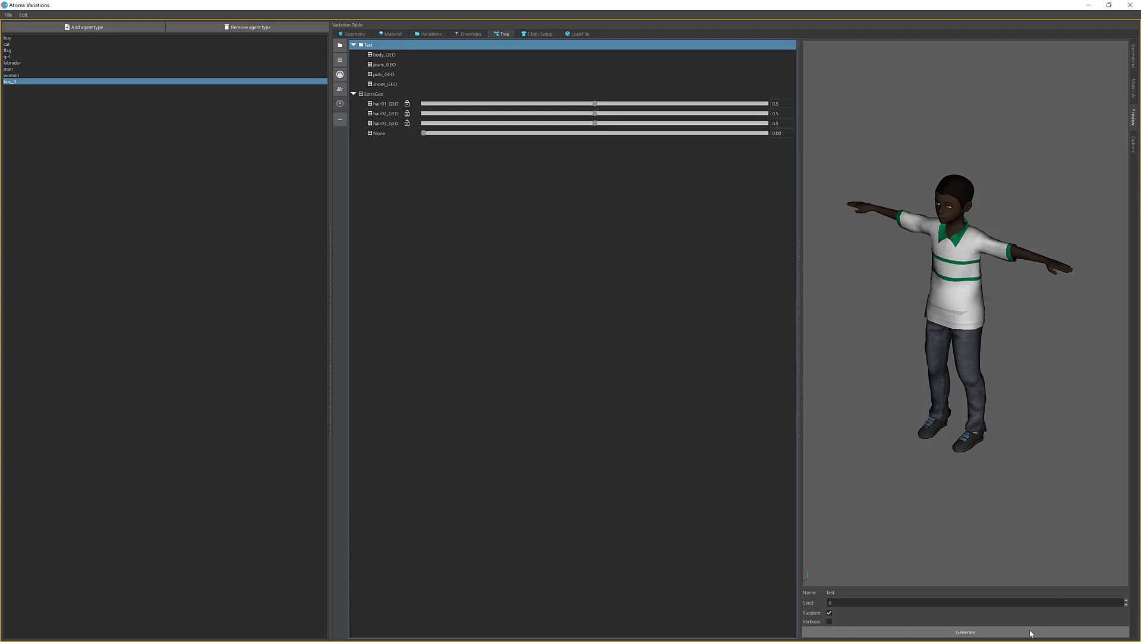
click(997, 632)
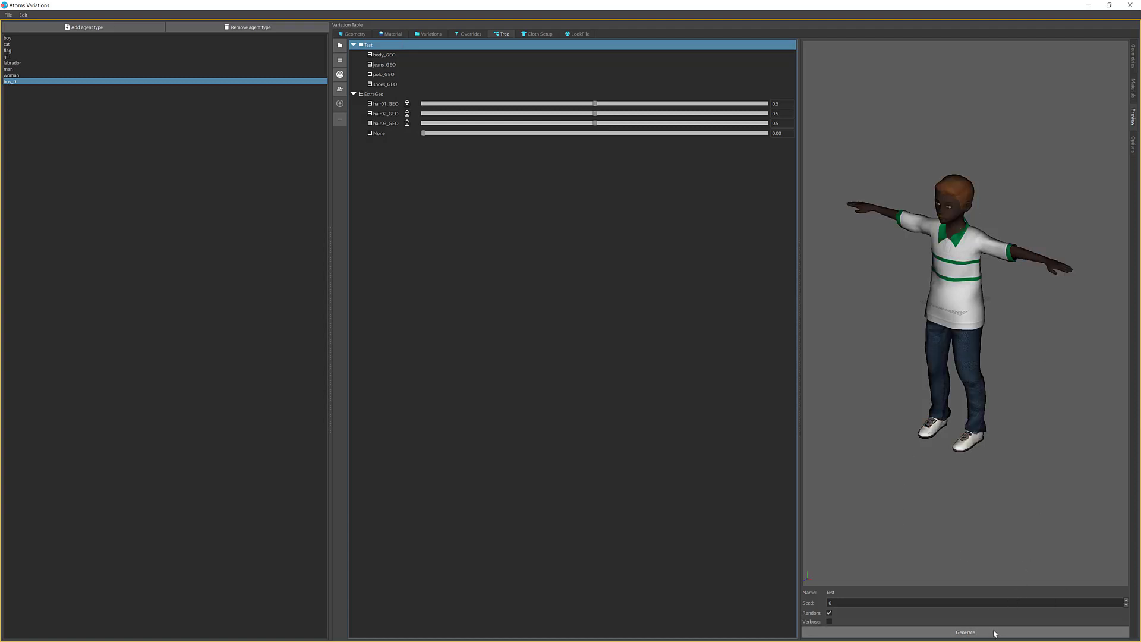
click(967, 632)
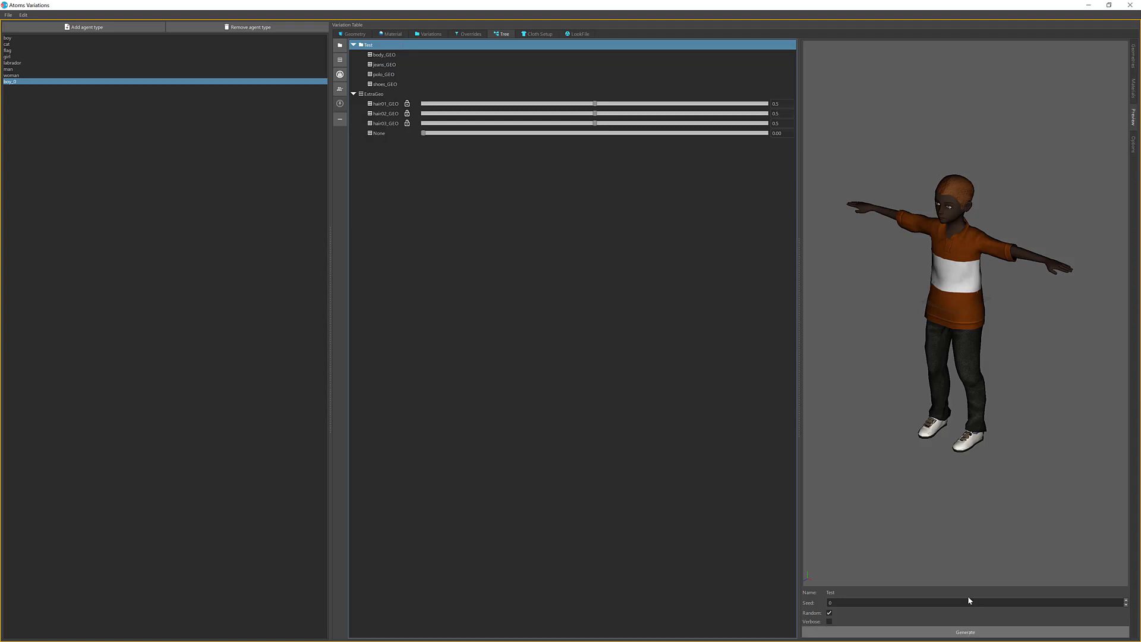
click(580, 268)
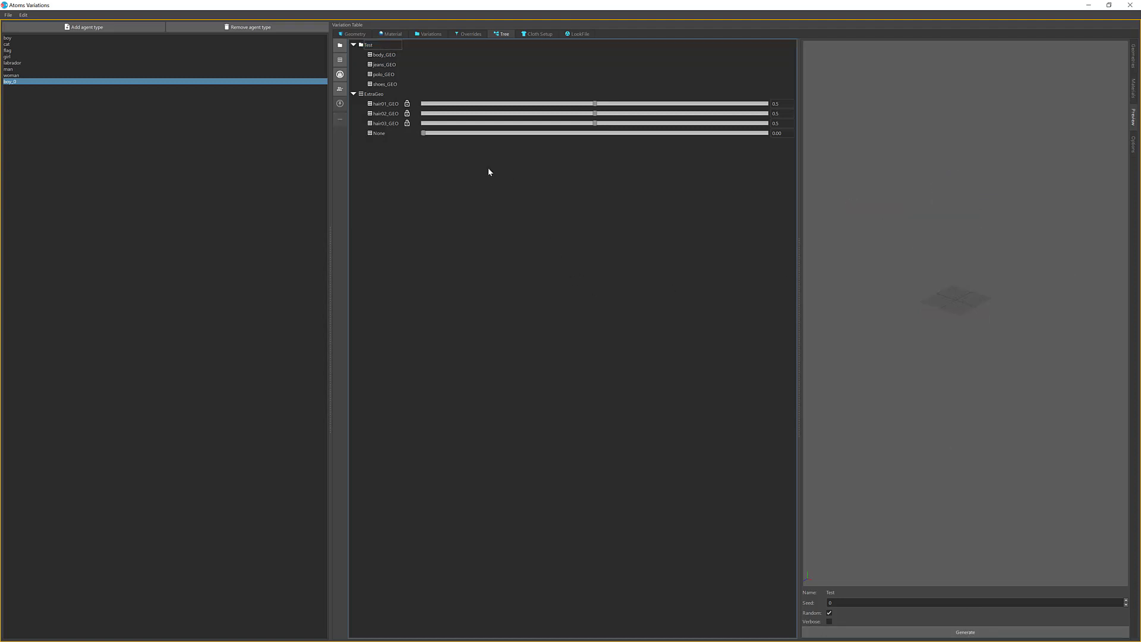
click(383, 46)
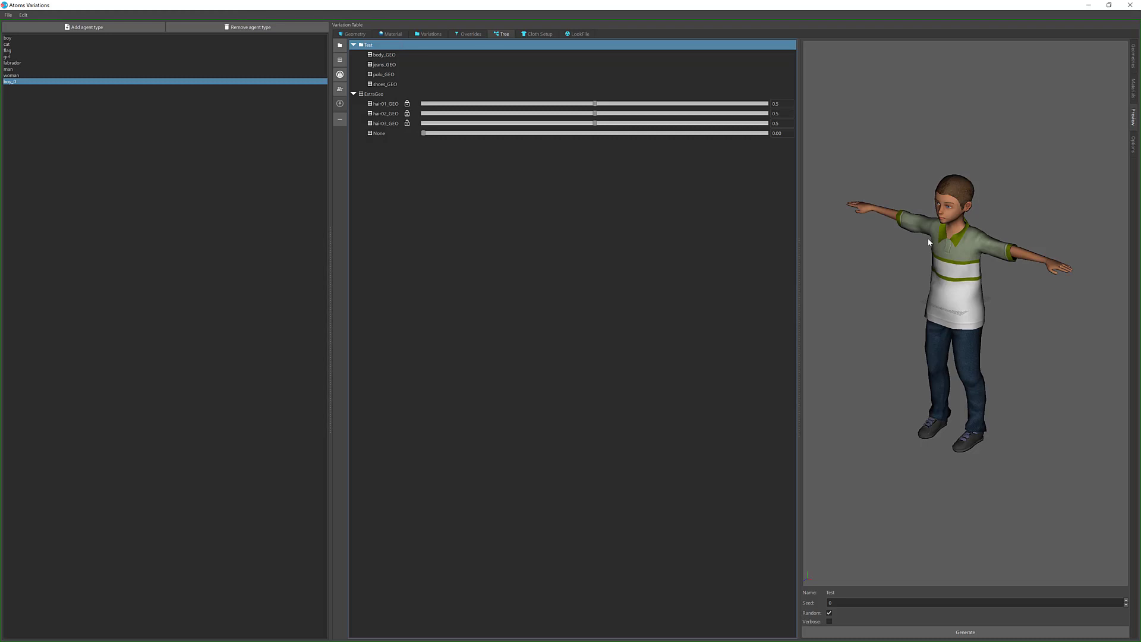
- Add a geometry filter inside the Test variation and delete it again
click(343, 87)
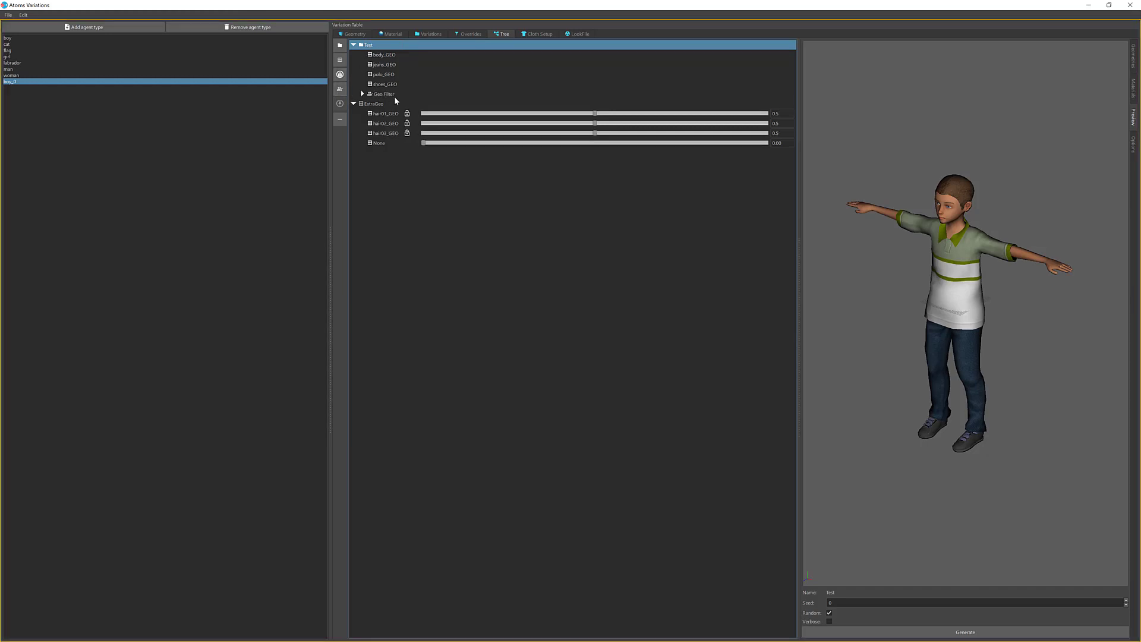
click(393, 94)
click(340, 117)
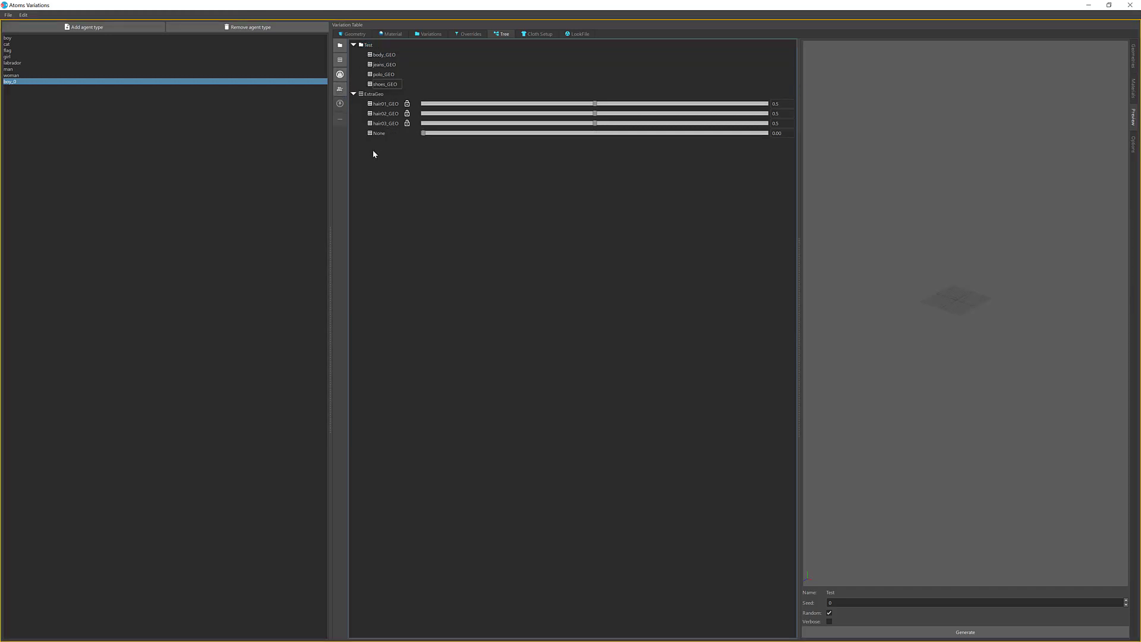
- Add a geometry filter at the root level outside Test and expand it
click(339, 90)
click(353, 143)
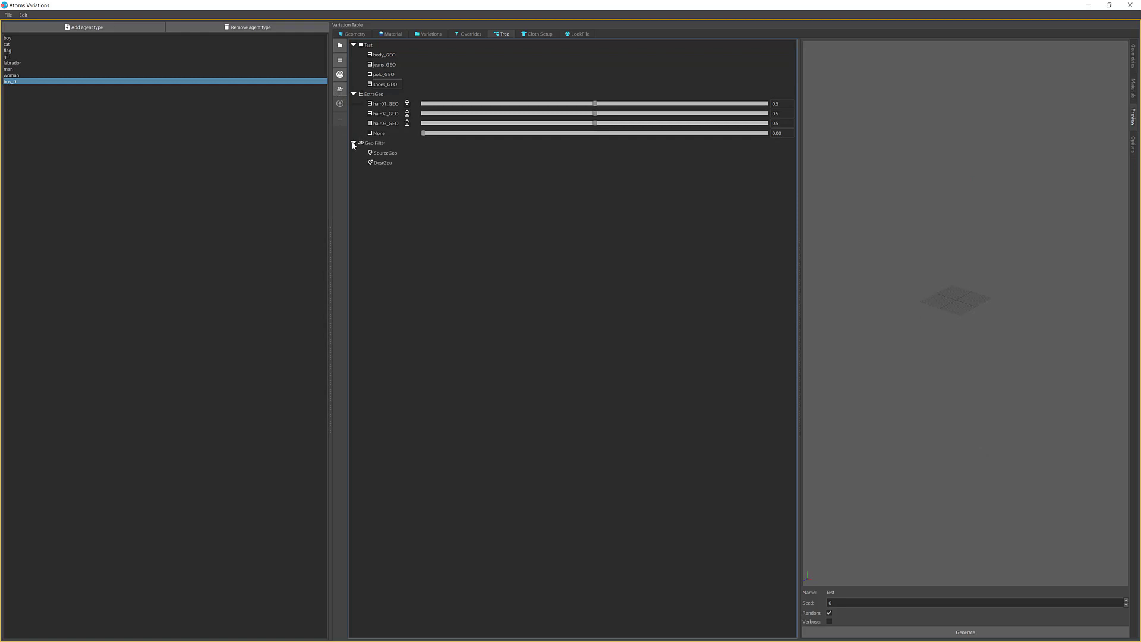
- Add hat_GEO from the agent's geometries to the Test variation
click(1137, 96)
click(1137, 122)
click(1135, 59)
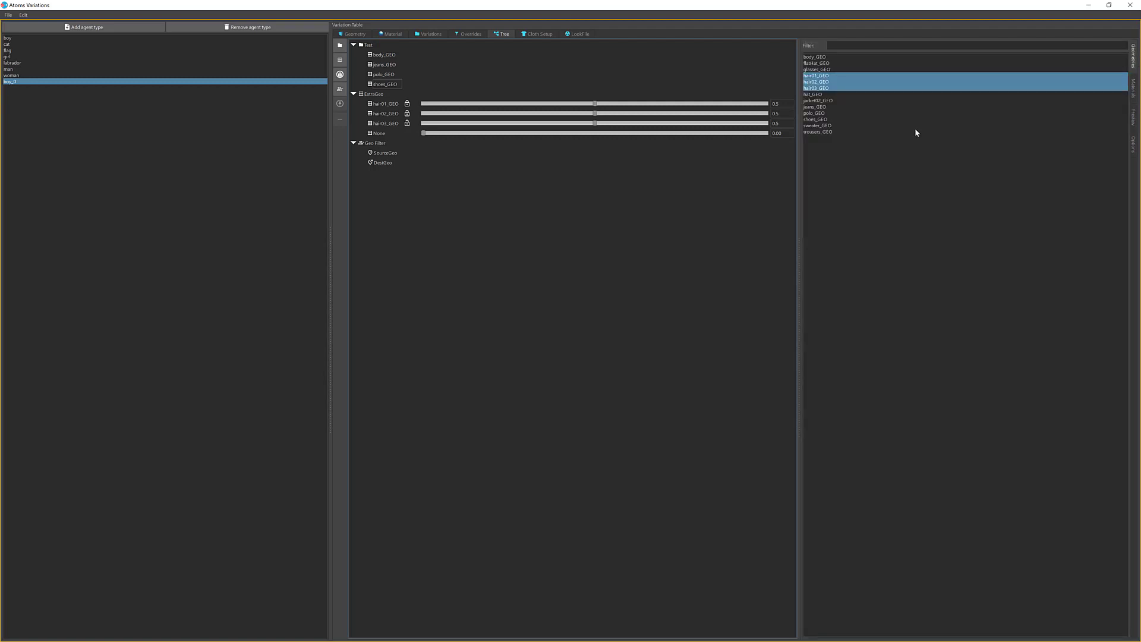
click(821, 95)
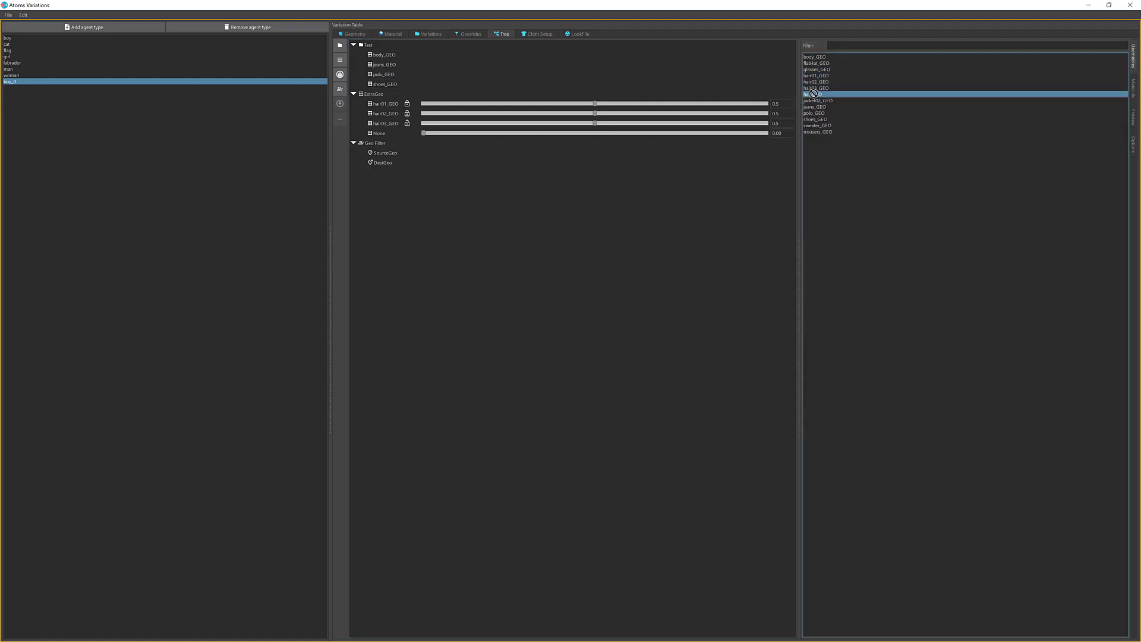
drag(356, 49, 357, 49)
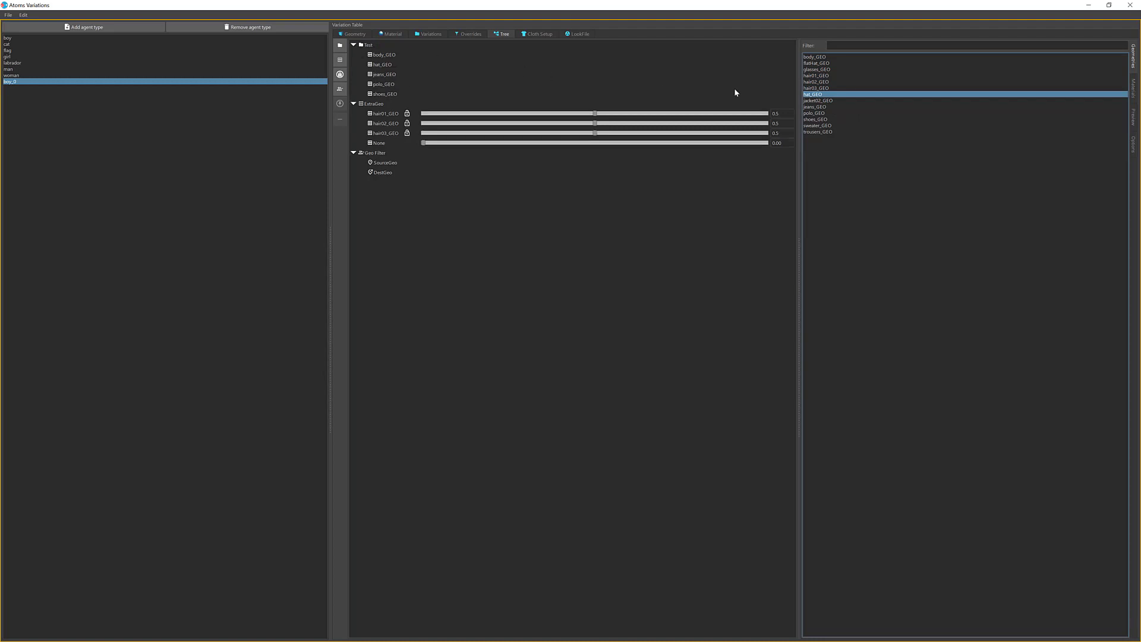
- Generate several random previews of Test to check how the hat fits with the different hair geometries
click(1135, 88)
click(1135, 116)
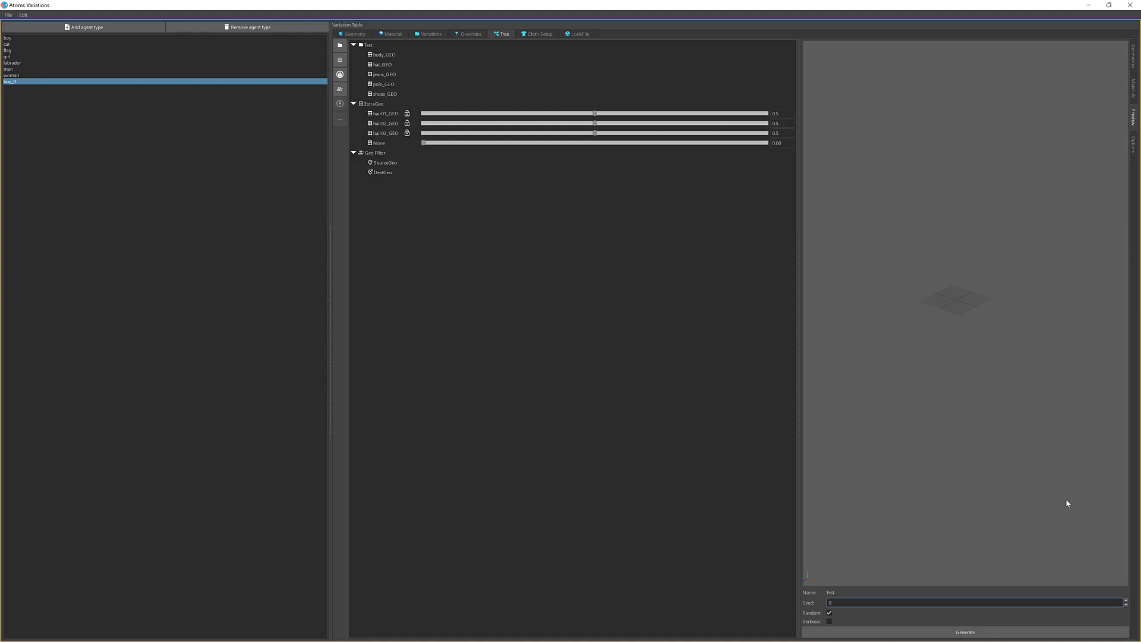
click(375, 46)
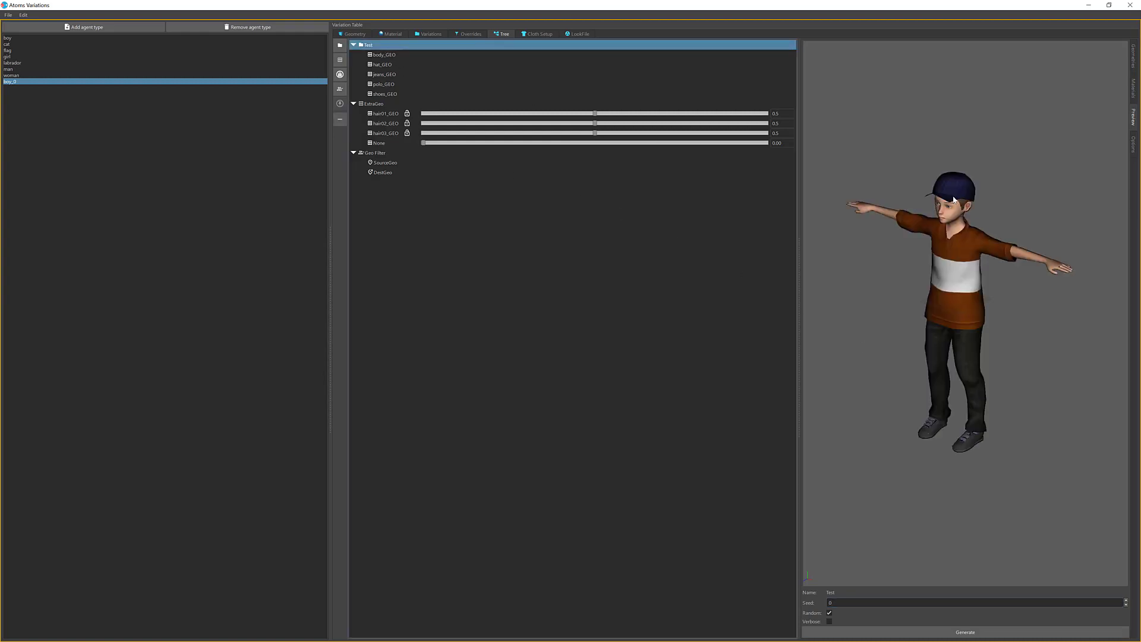
click(1014, 632)
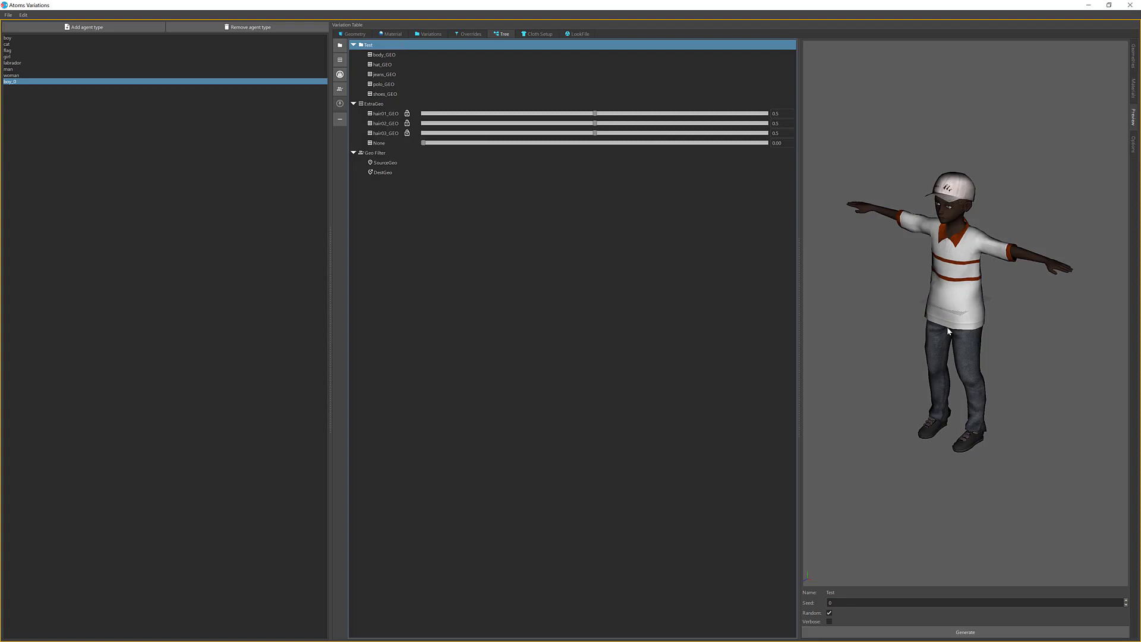
click(951, 632)
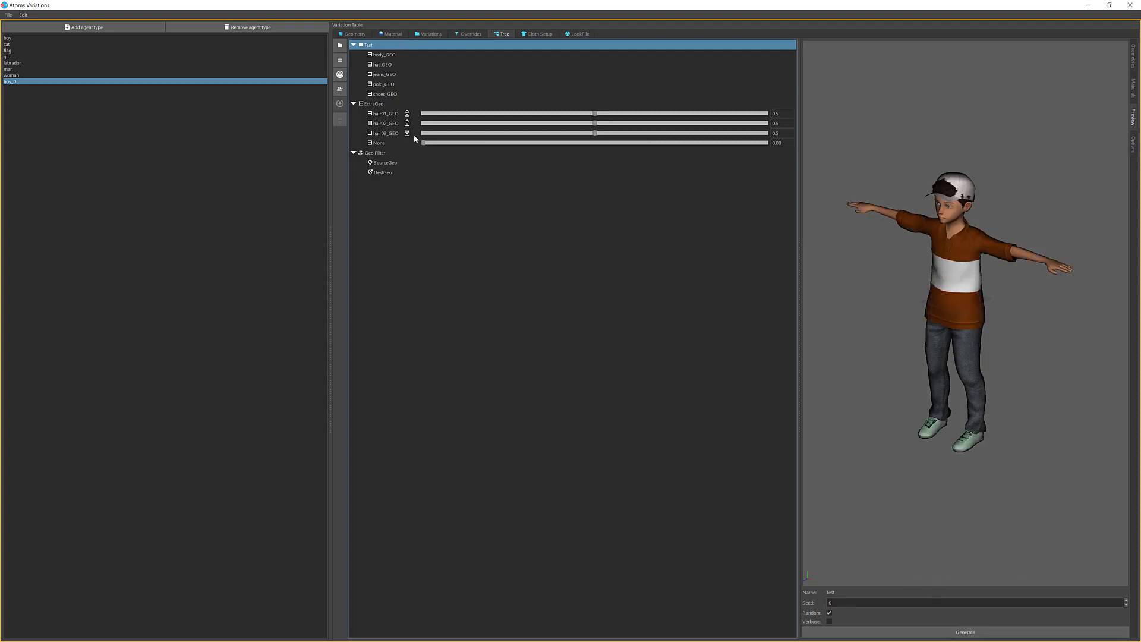
click(963, 632)
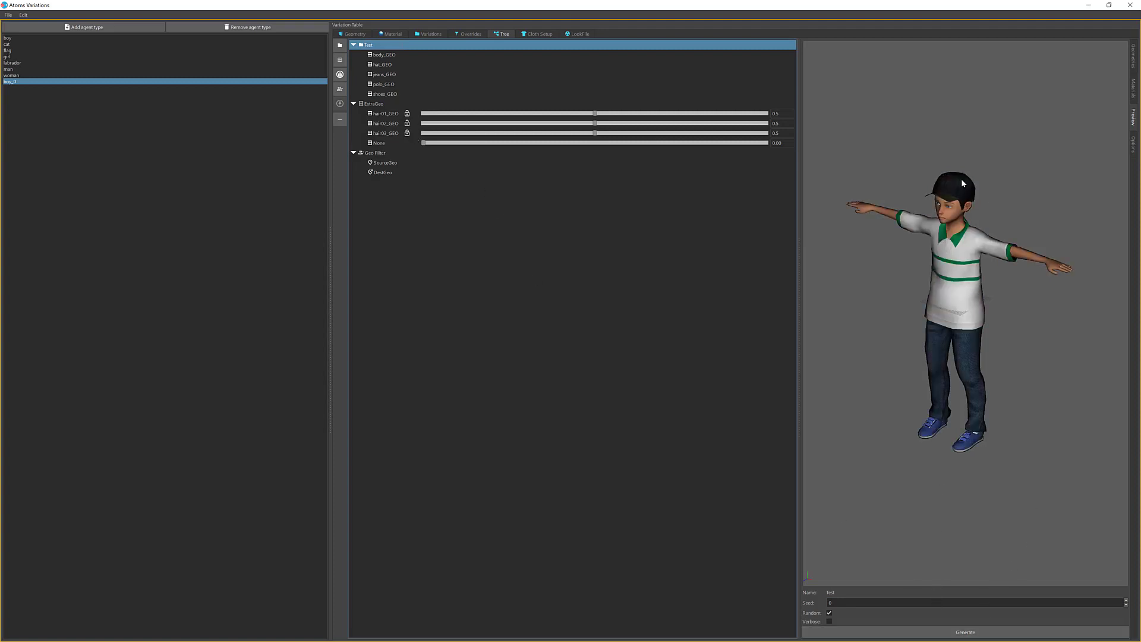
click(963, 632)
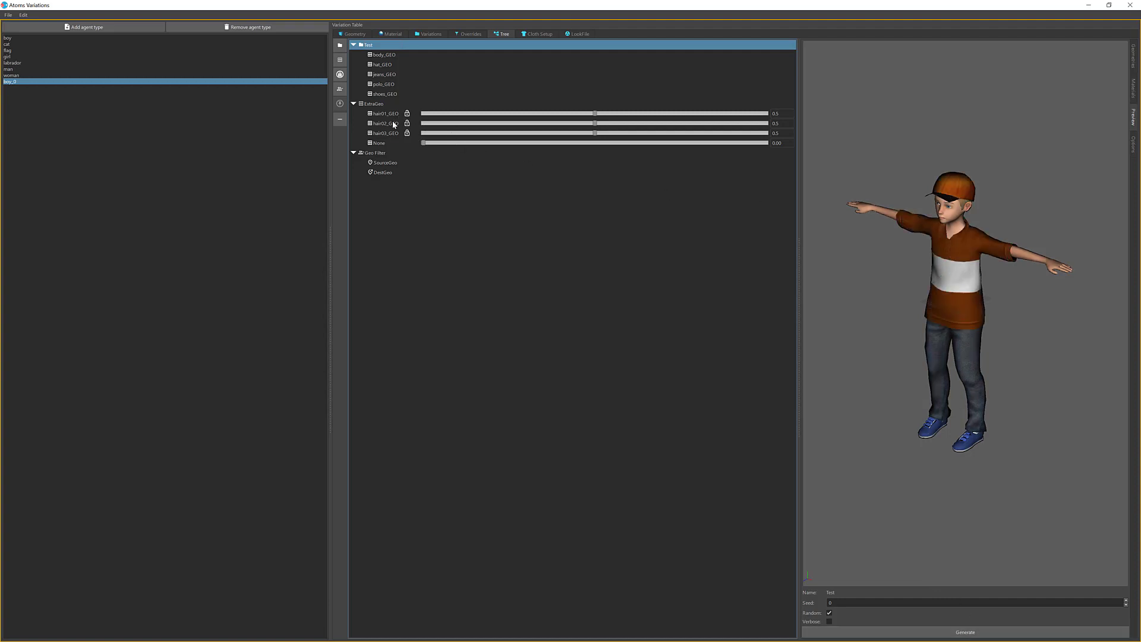
click(984, 632)
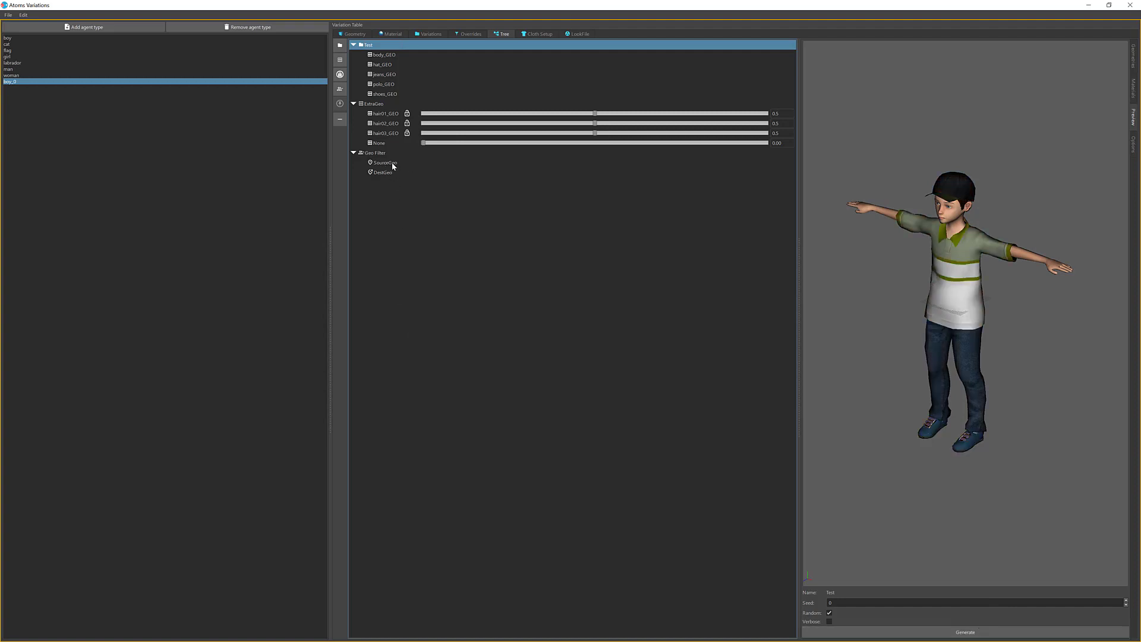
- Set hair02_GEO as the source geometry and hat_GEO as the destination geometry of the root-level Geo Filter
click(1134, 56)
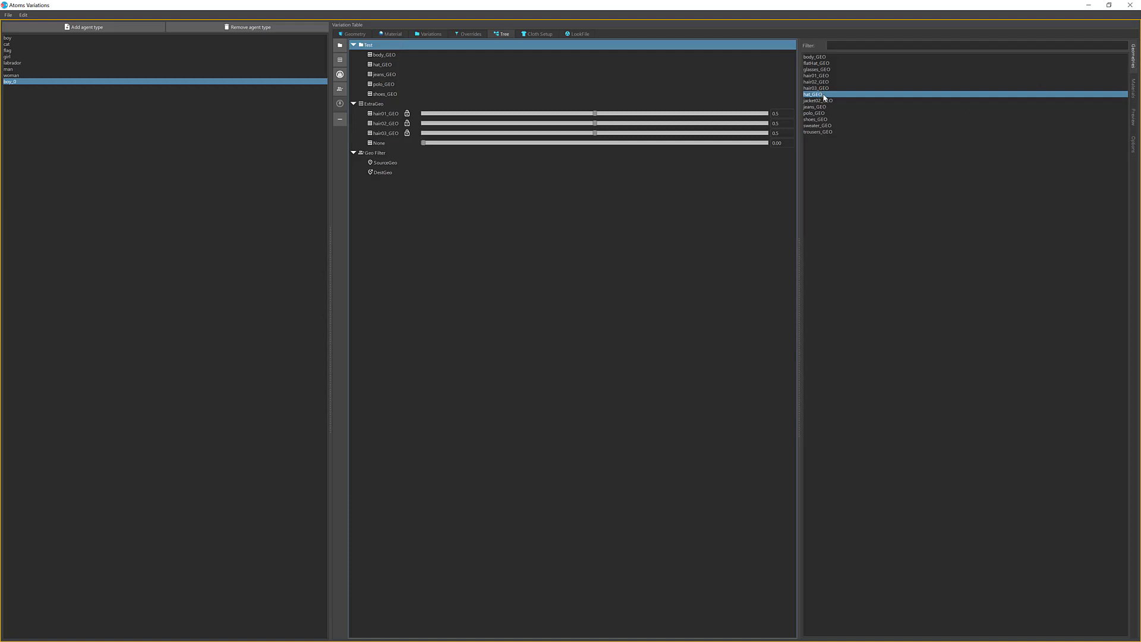
drag(820, 82, 431, 147)
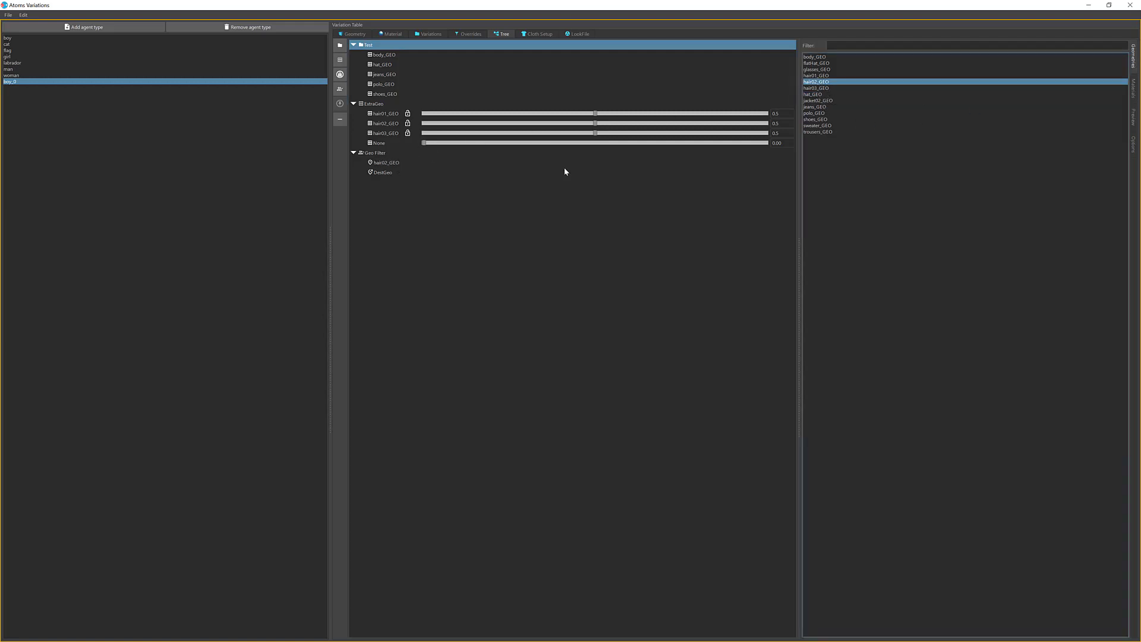
drag(813, 95, 382, 174)
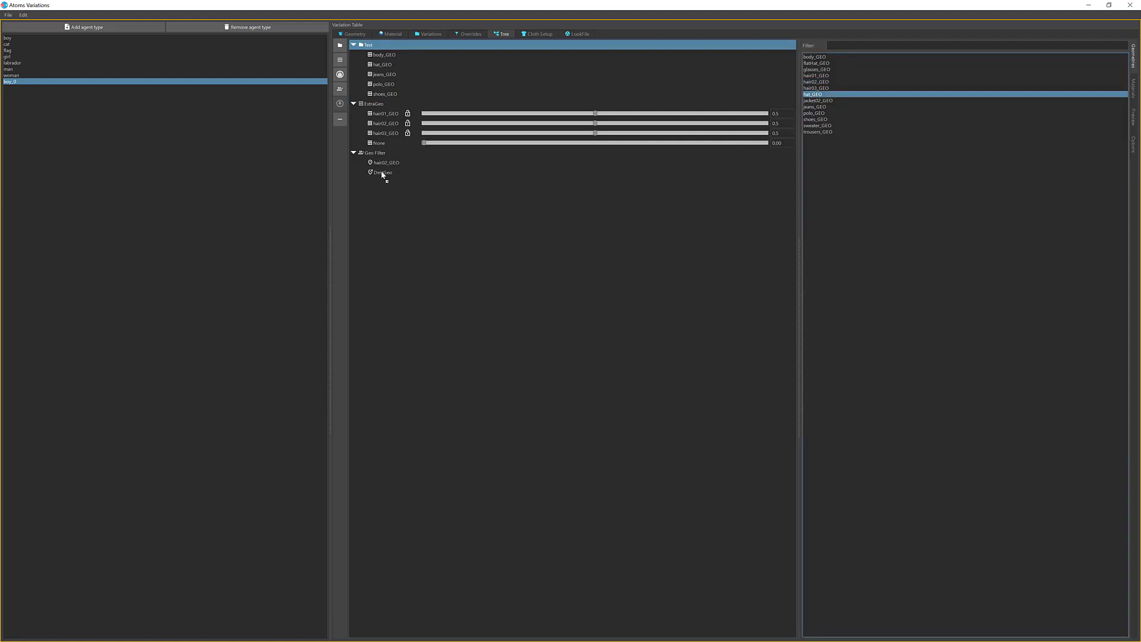
- Add a second geometry filter under the Test variation and remove it again
click(340, 89)
click(392, 105)
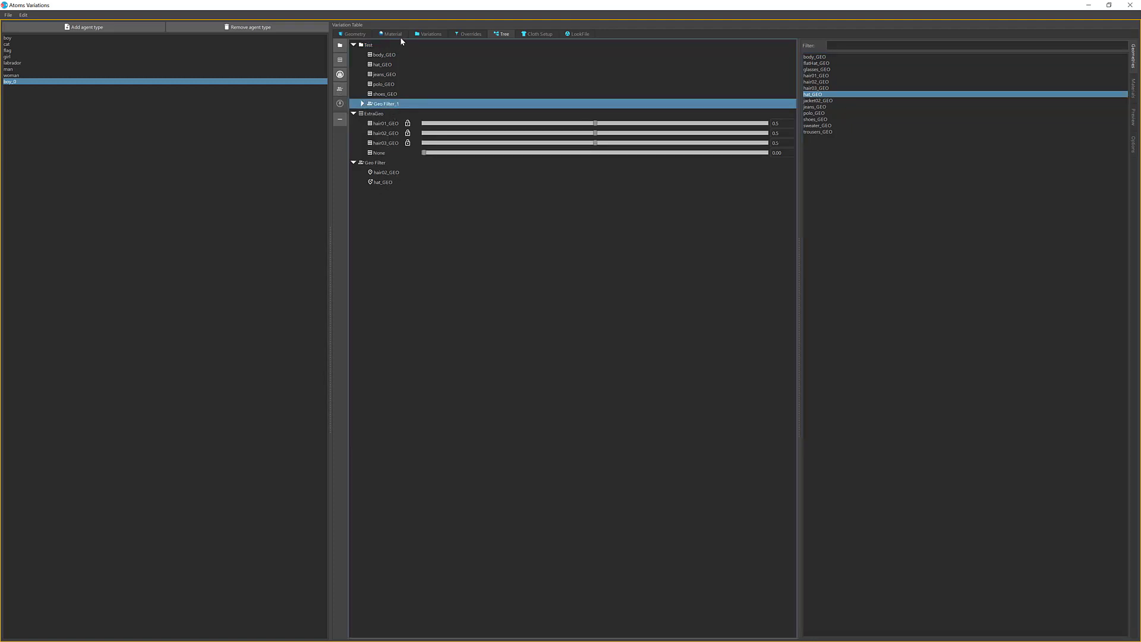
click(341, 119)
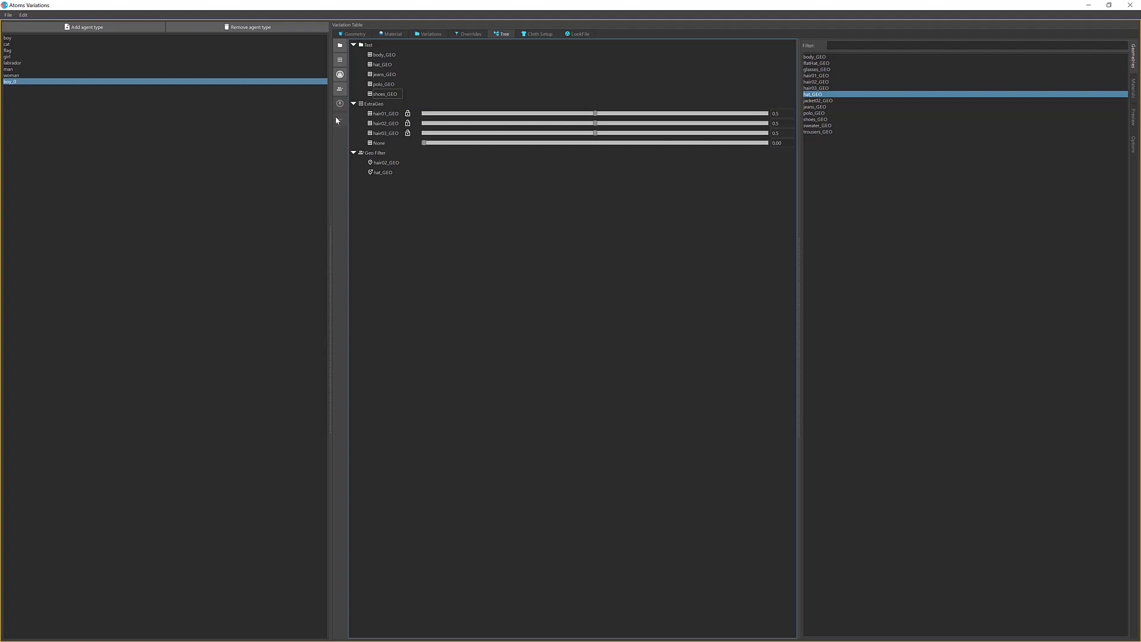
- Add a second root-level geometry filter with hair03_GEO as its source and hat_GEO as its destination
click(340, 89)
drag(816, 88, 396, 196)
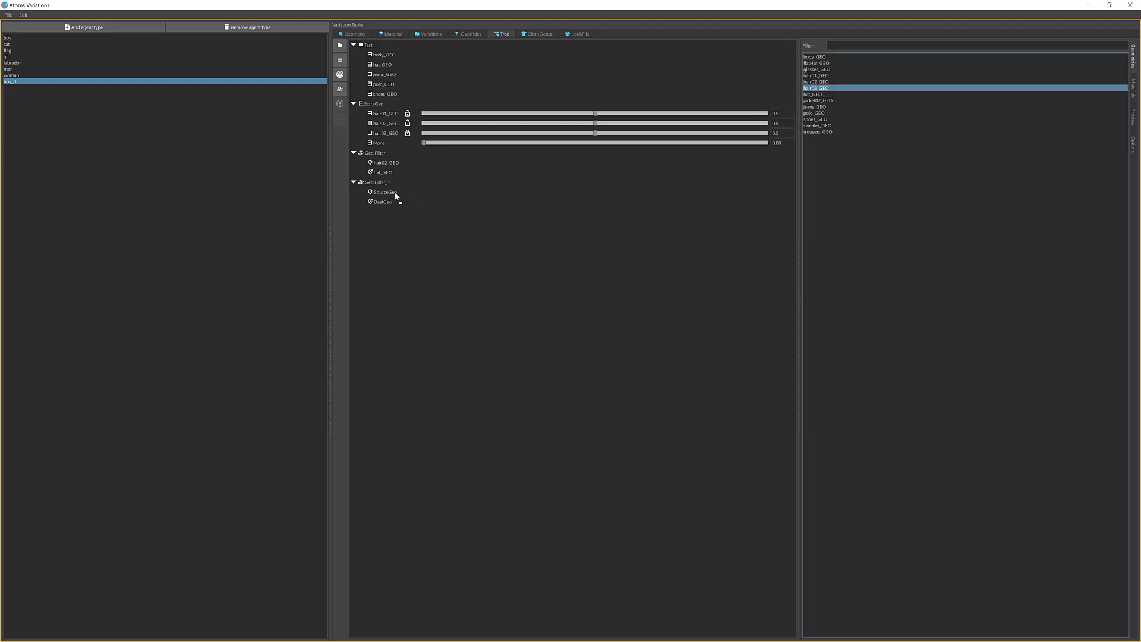
drag(816, 94, 392, 208)
drag(824, 101, 397, 202)
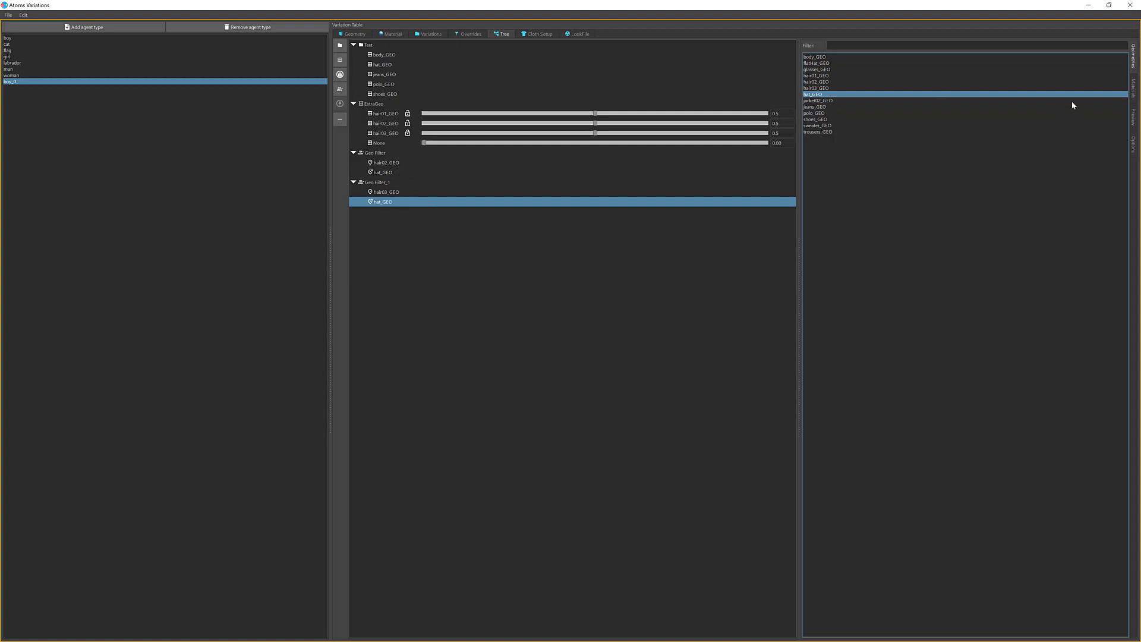
- Generate several random previews of Test to check how the two geometry filters combine hair and hat
click(1133, 119)
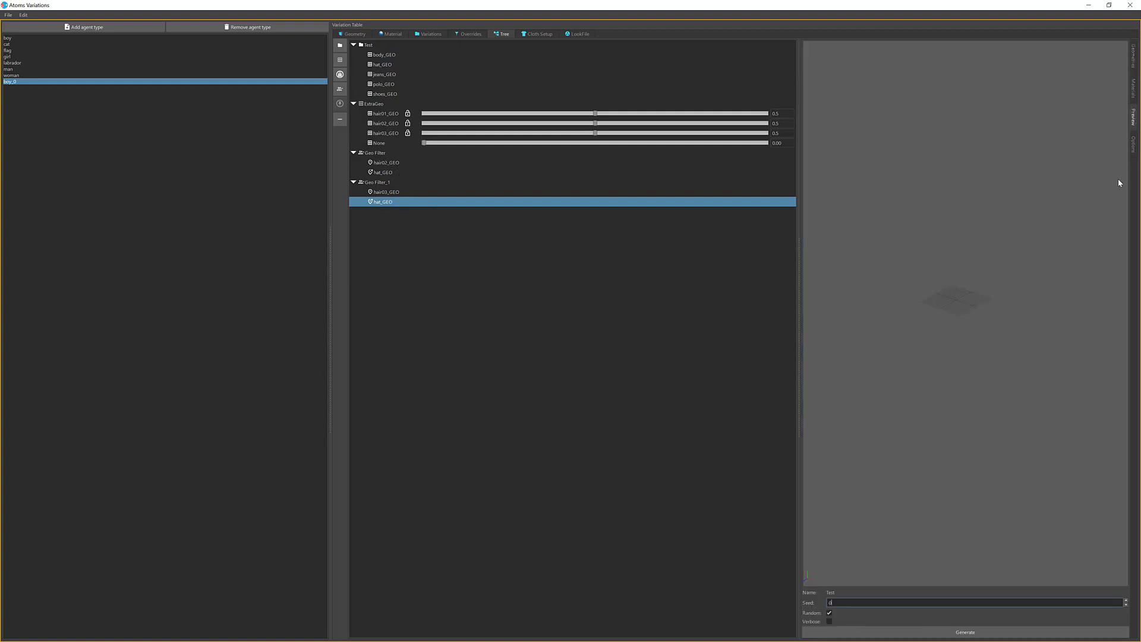
click(369, 46)
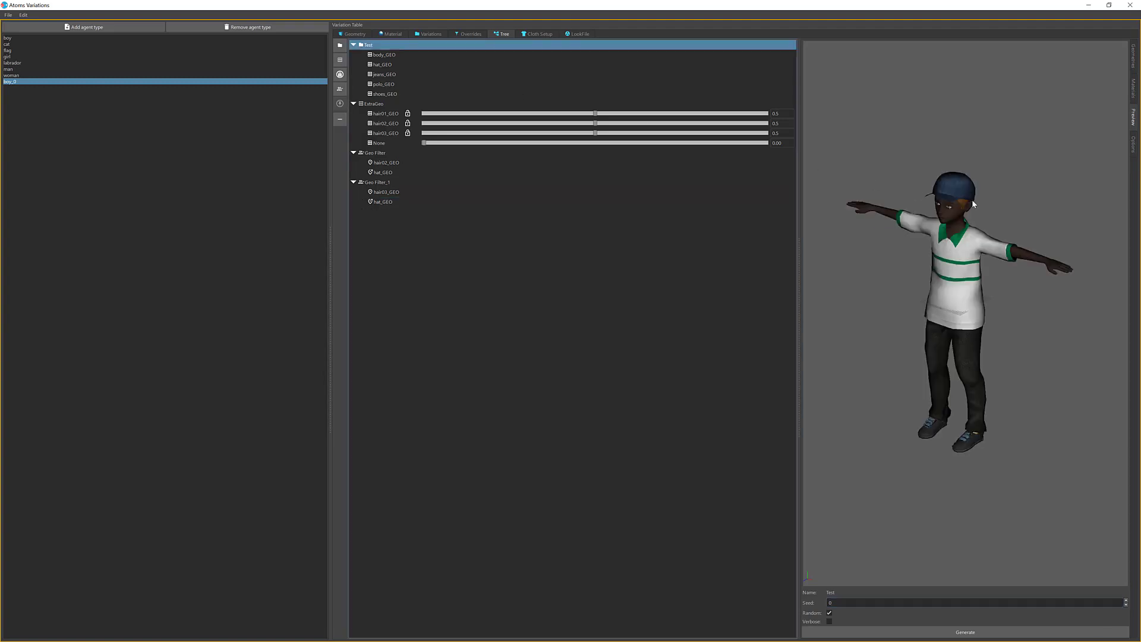
click(1040, 633)
click(1039, 633)
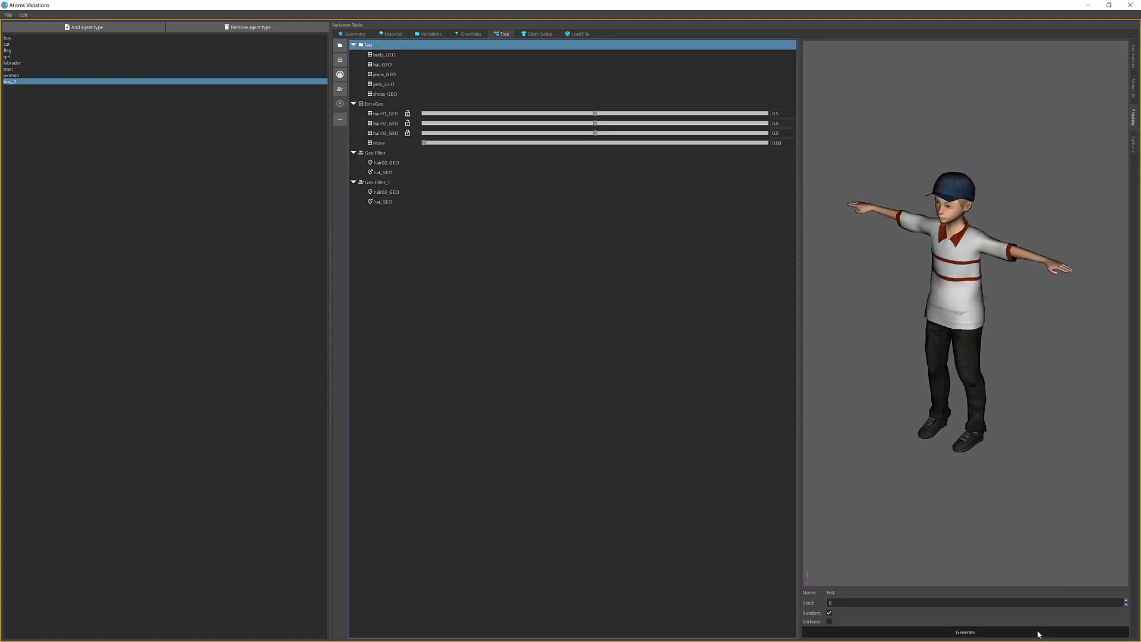
click(1039, 634)
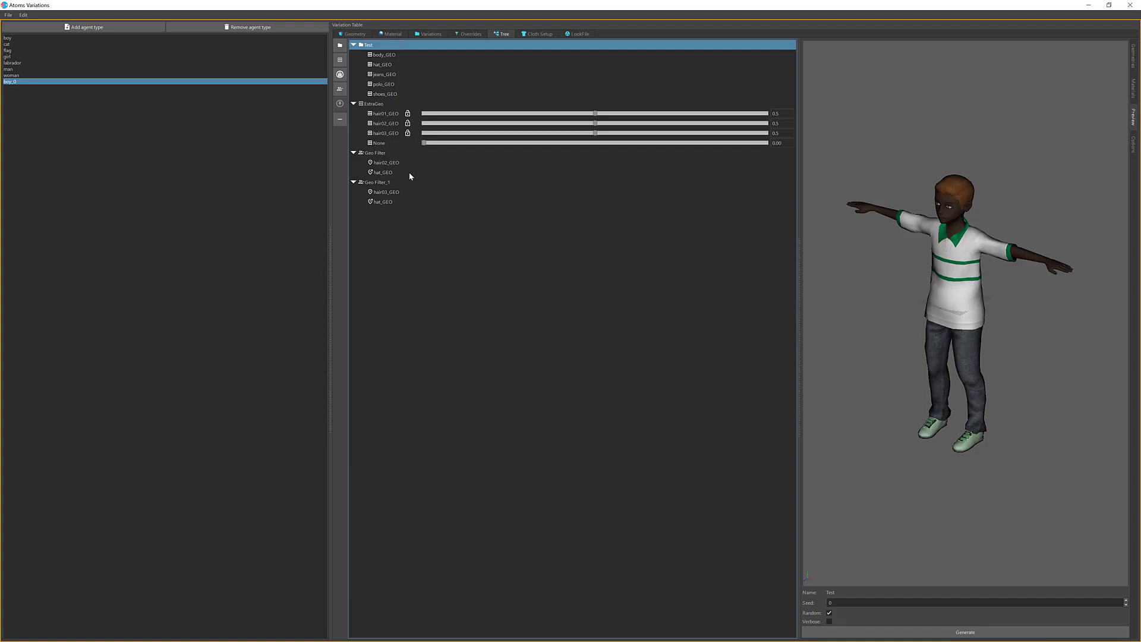
click(954, 633)
click(963, 635)
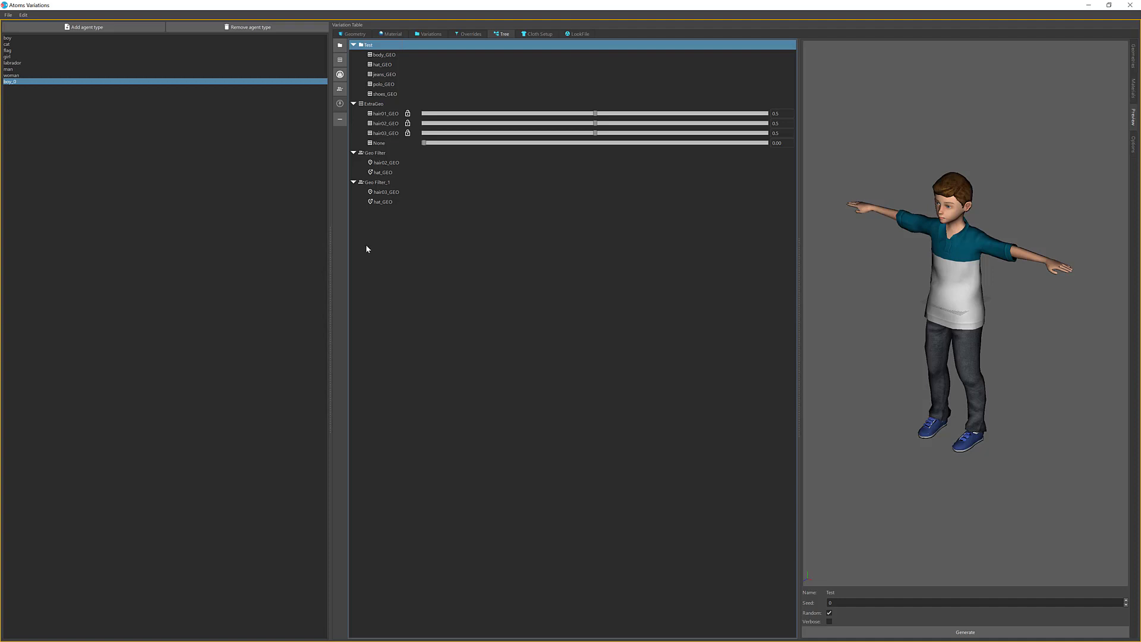
- Add a new variation at the root level and name it Test1
click(340, 47)
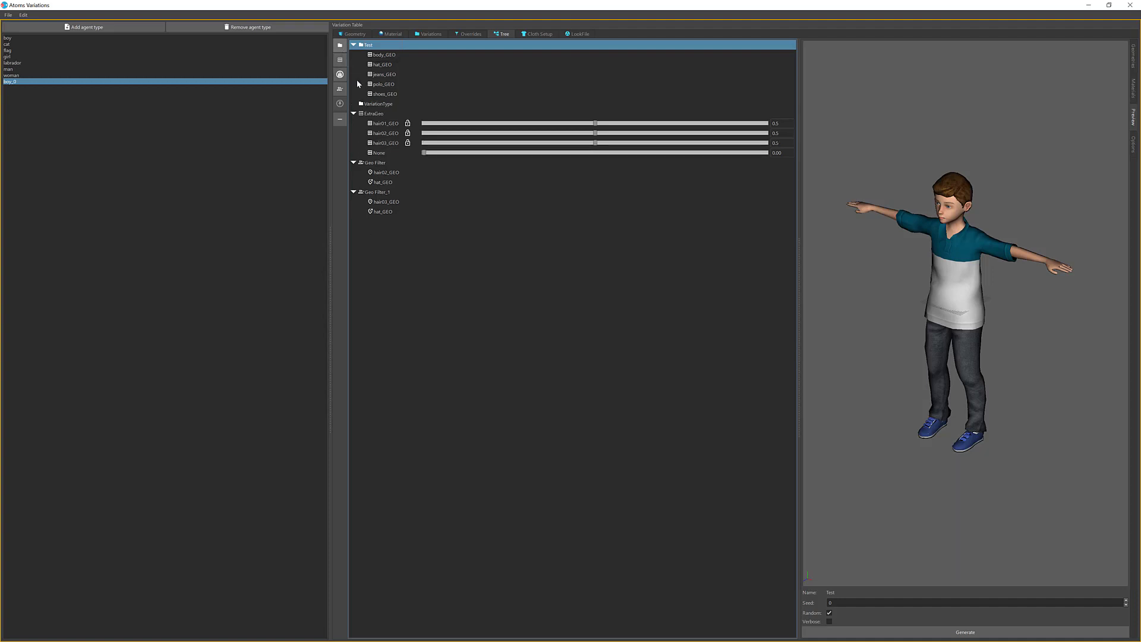
text(TEs)
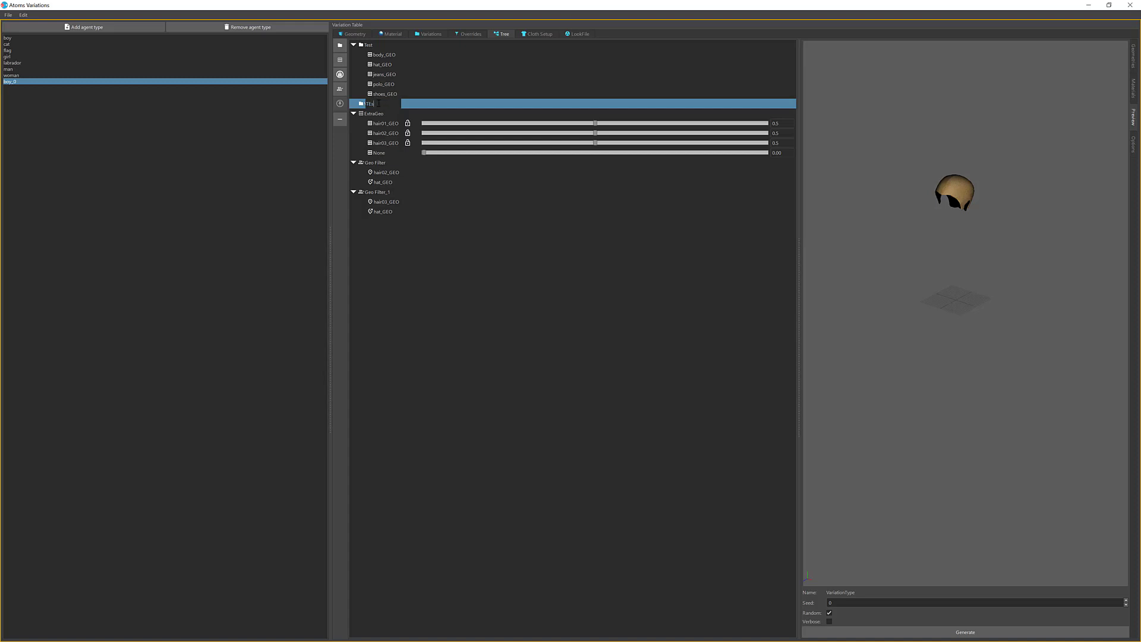
key(BackSpace)
key(BackSpace)
key(BackSpace)
key(Return)
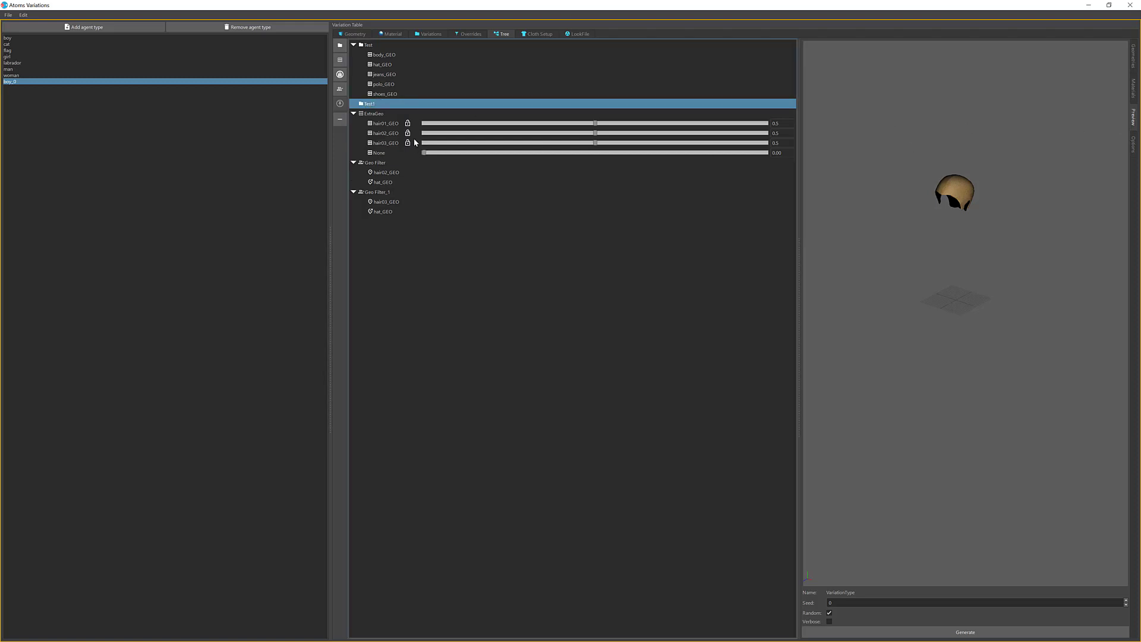
- Add body_GEO, trousers_GEO, sweater_GEO and shoes_GEO to the Test1 variation
click(1133, 60)
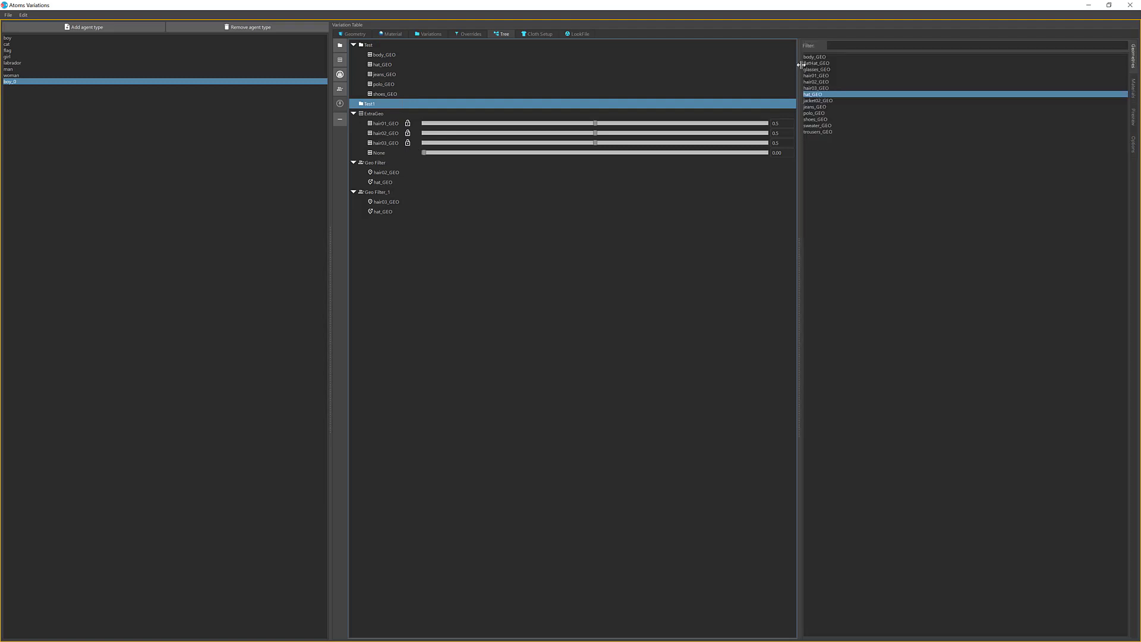
drag(814, 57, 403, 110)
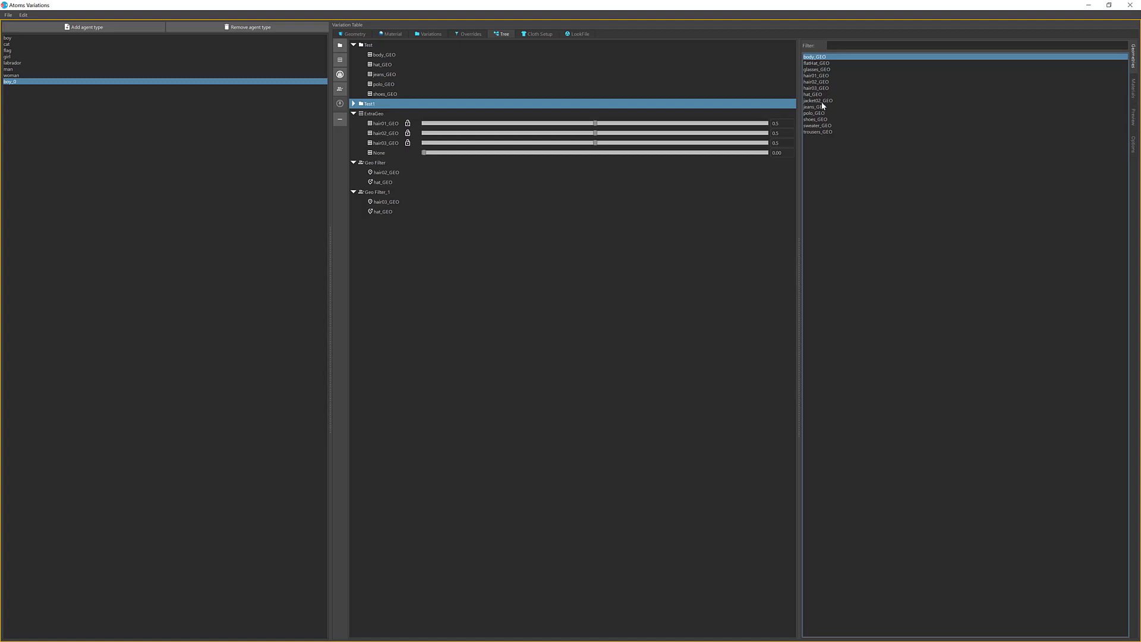
drag(816, 132, 403, 110)
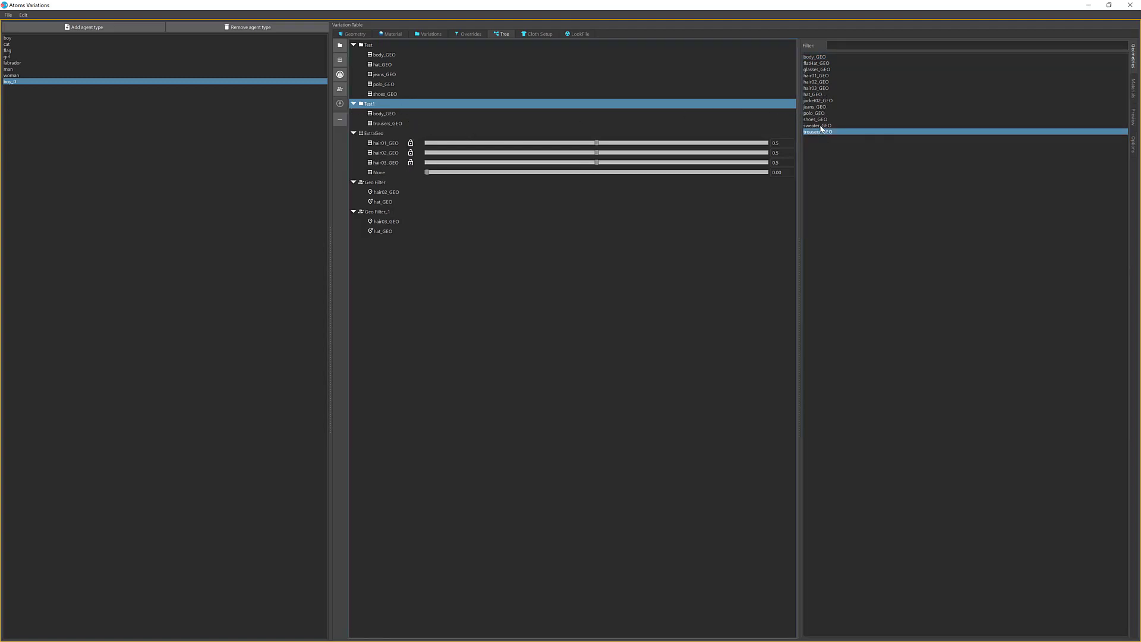
drag(820, 126, 393, 118)
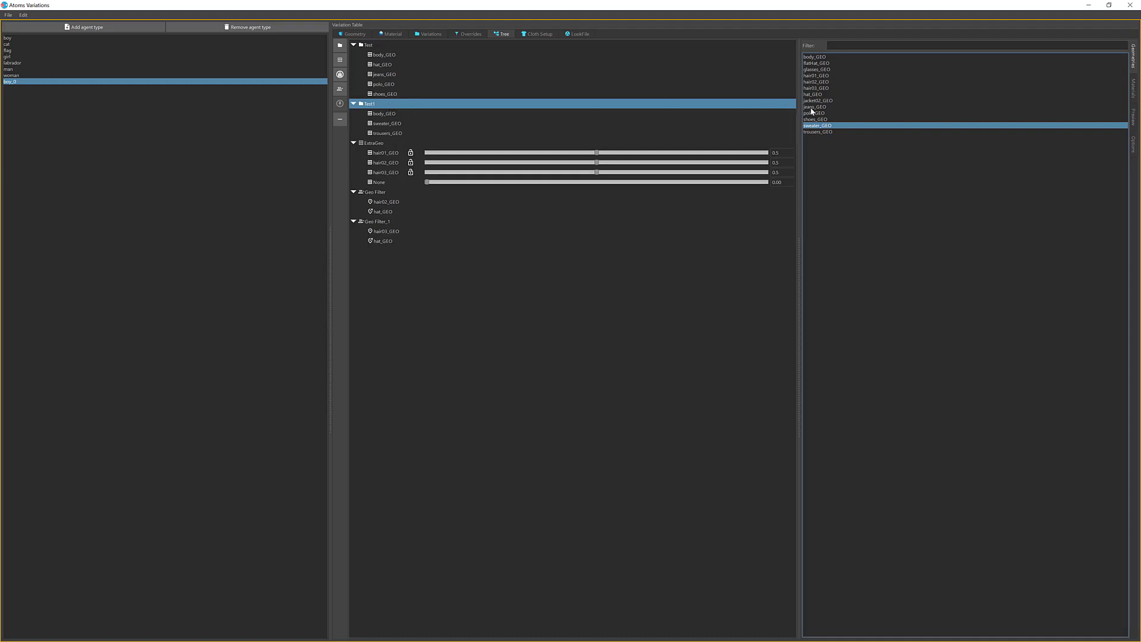
drag(823, 121, 420, 105)
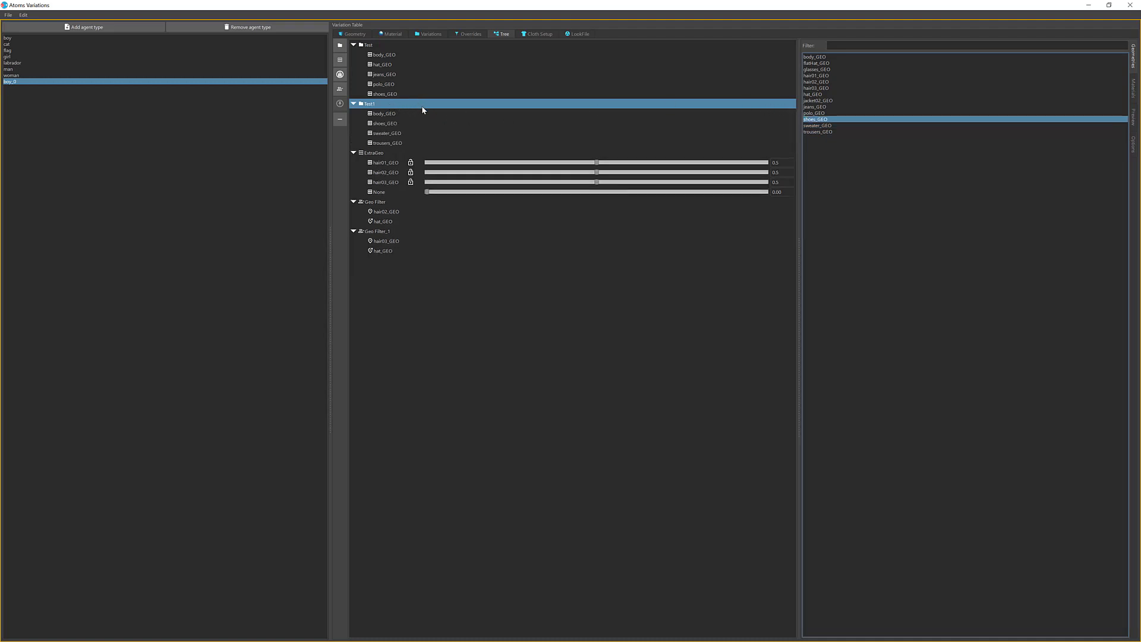
- Preview the Test1 variation and generate another random version of it
click(1134, 115)
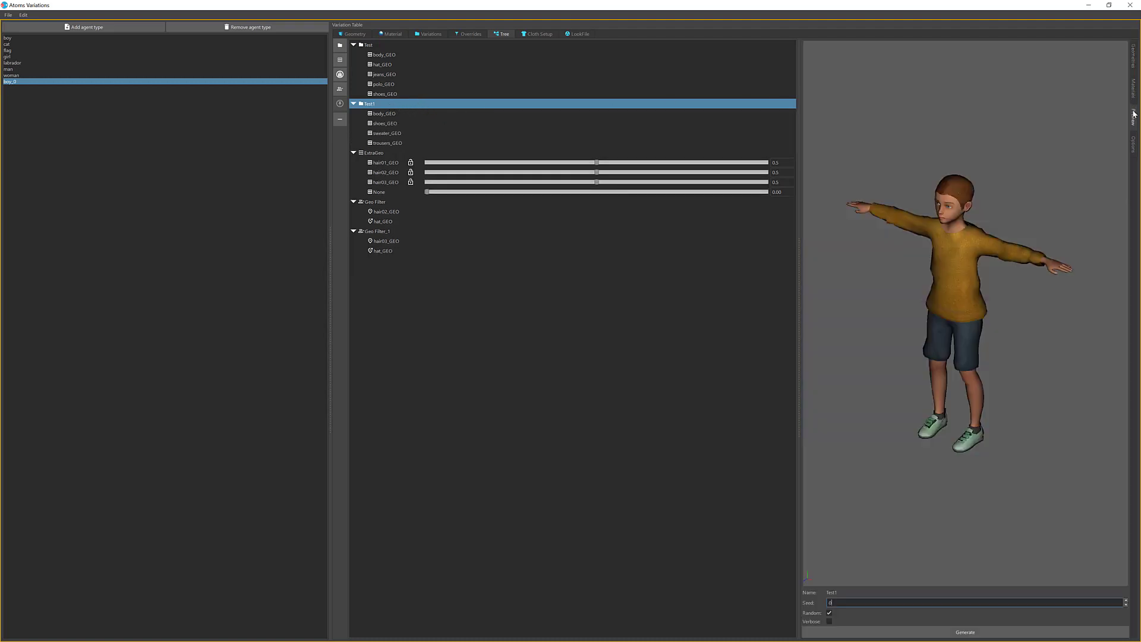
click(1005, 633)
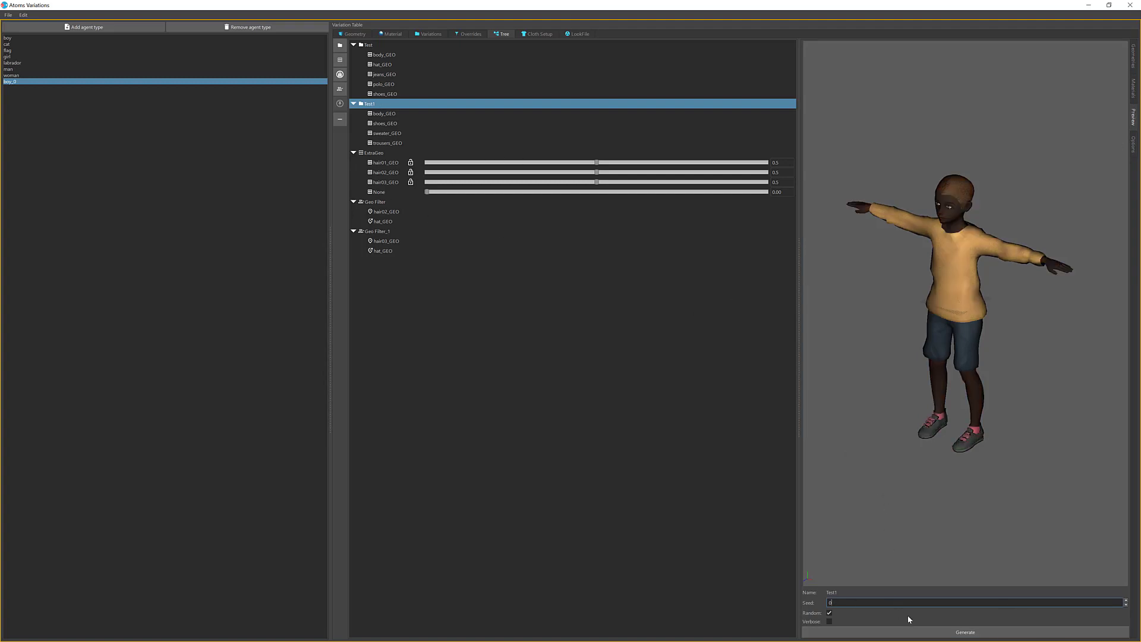
- Generate three more random previews of the Test1 variation
click(868, 632)
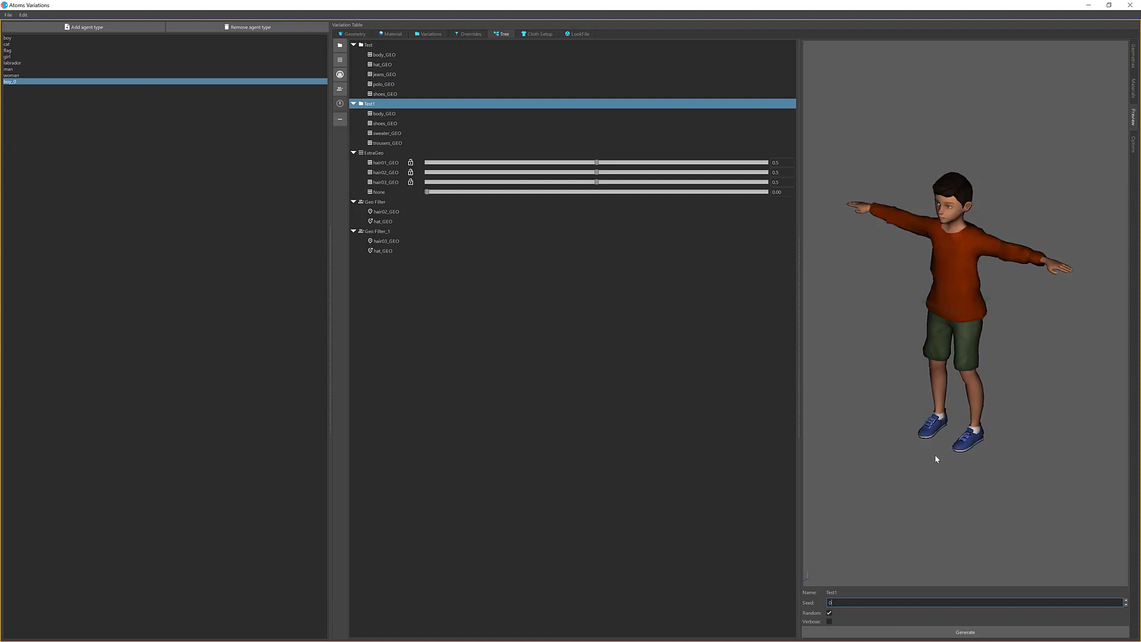
click(935, 630)
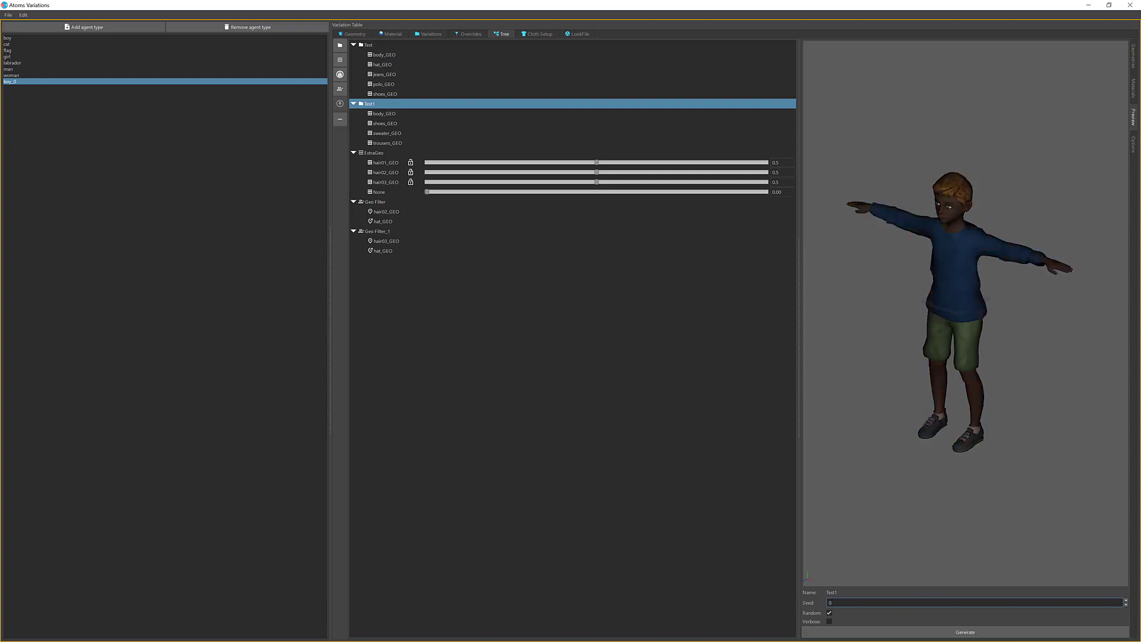
click(963, 634)
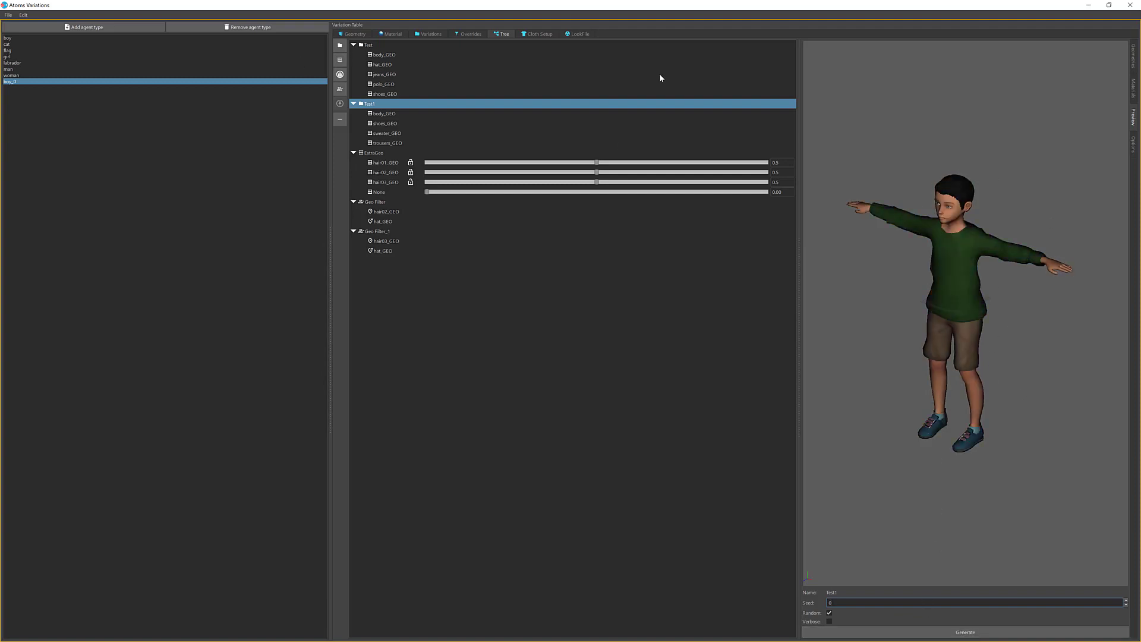
- Switch the preview to the Test variation and generate two more random versions of it
click(649, 46)
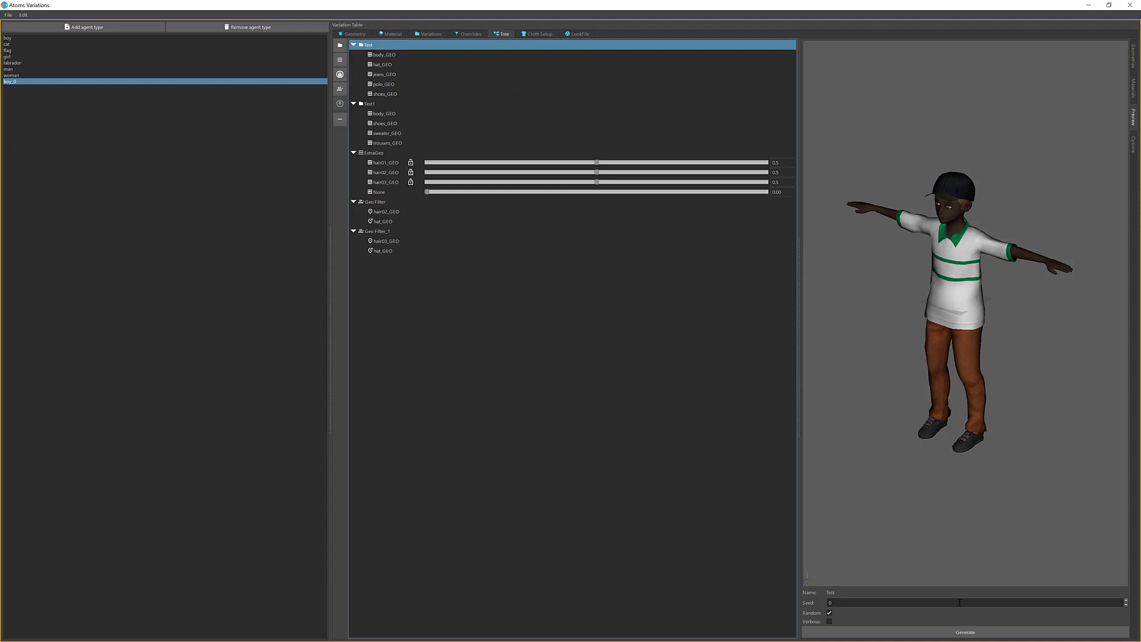
click(964, 633)
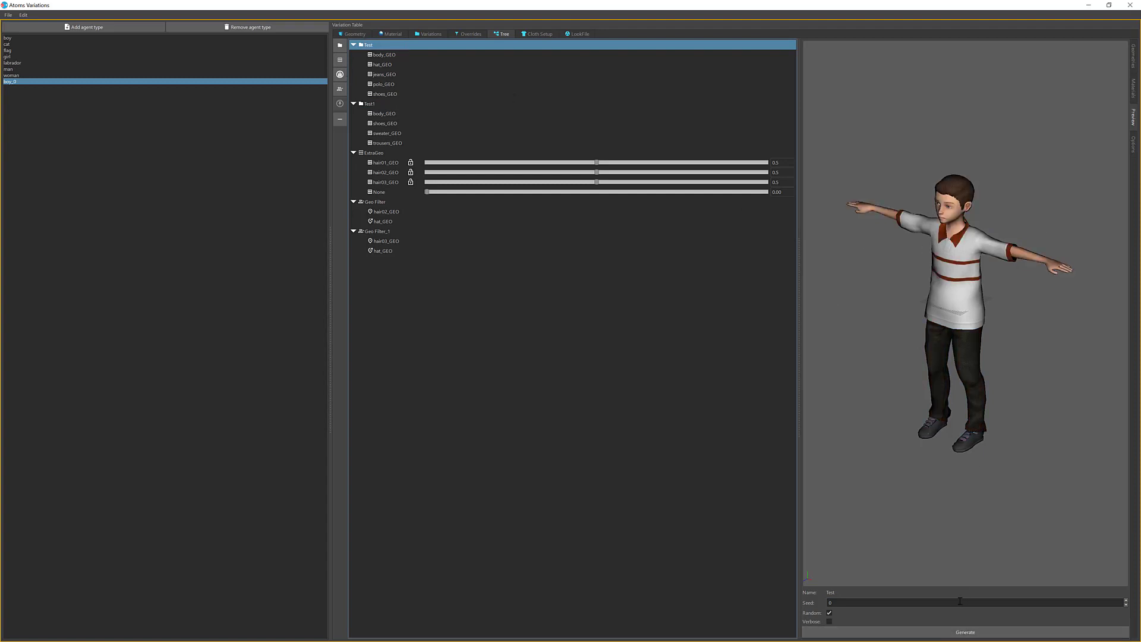
click(959, 632)
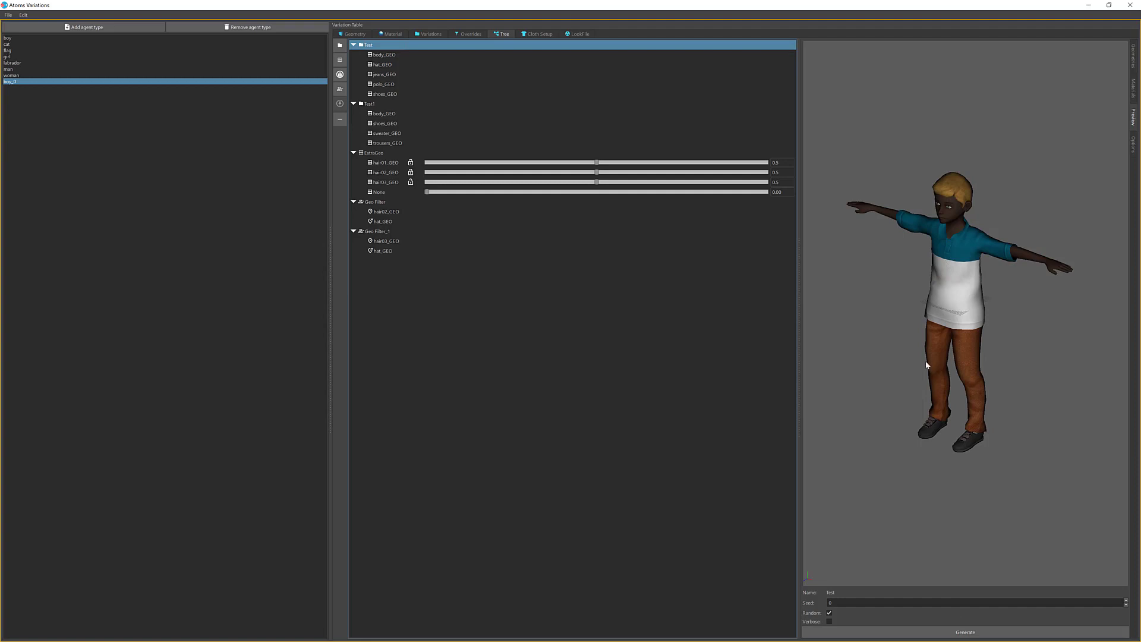
click(1133, 144)
click(1134, 94)
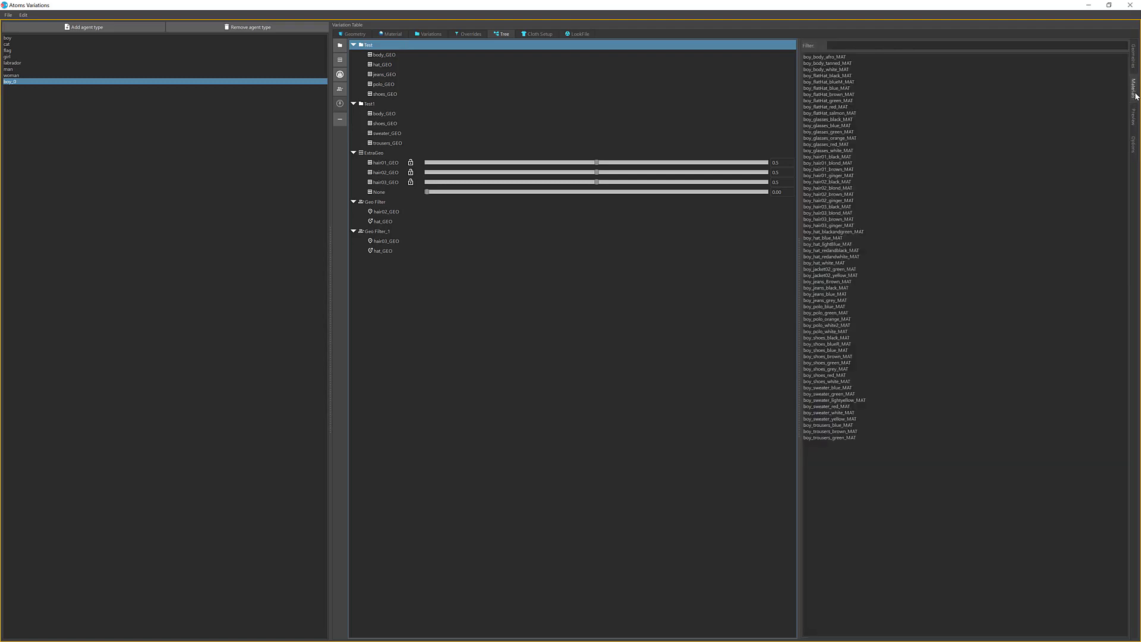
click(1134, 66)
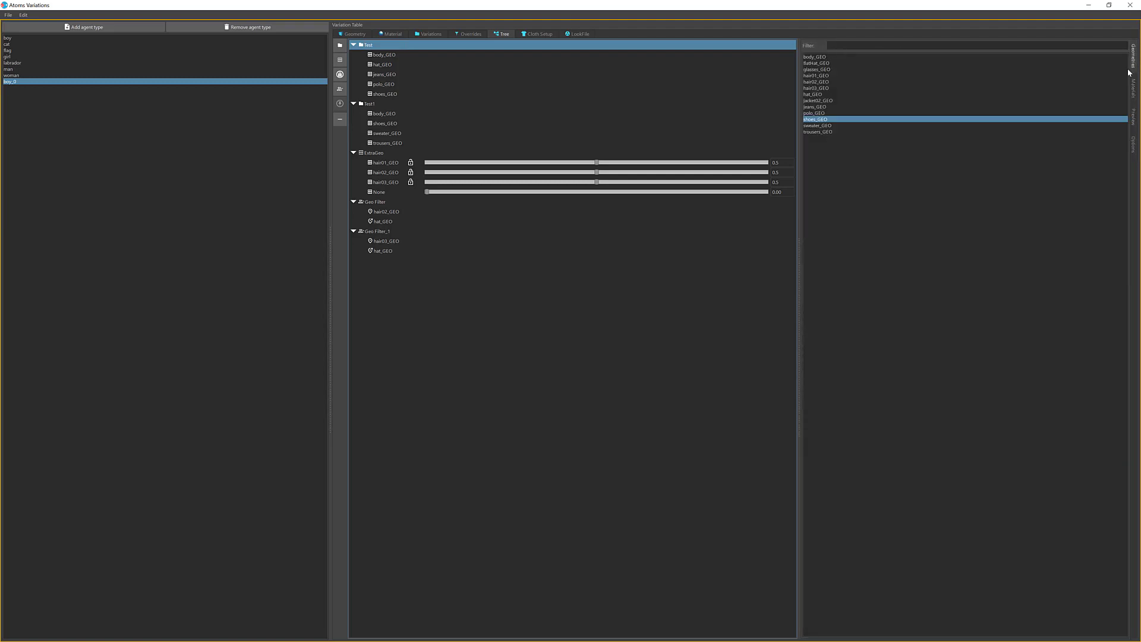
- Open the man agent type and examine the contents of its smartShirt and smartOpenJacket variations and its hairs group
click(9, 69)
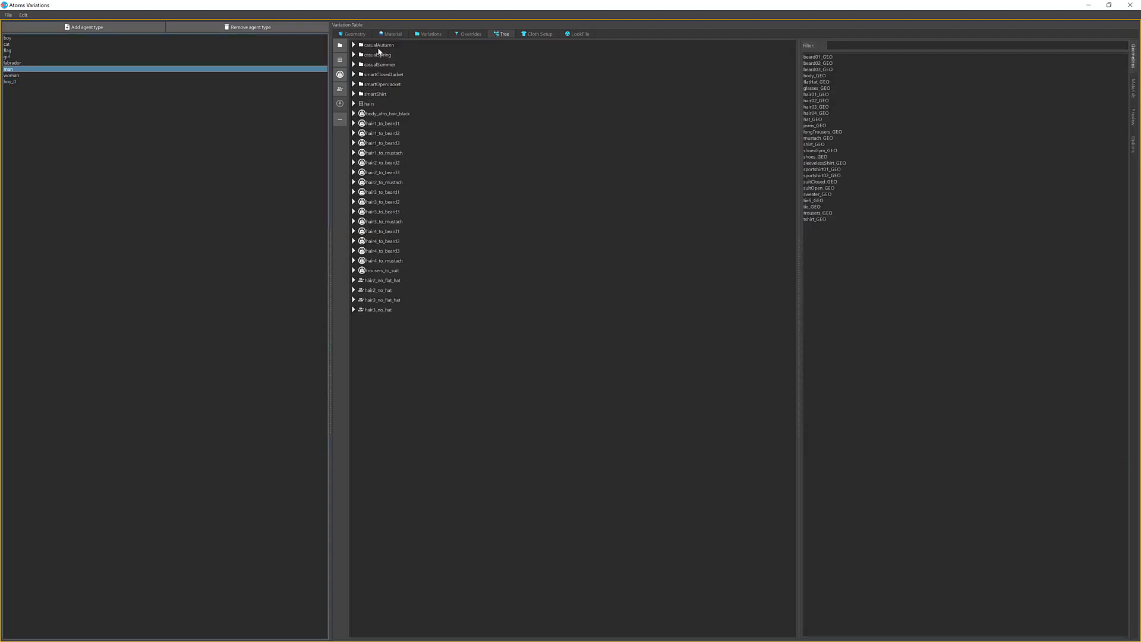
click(354, 94)
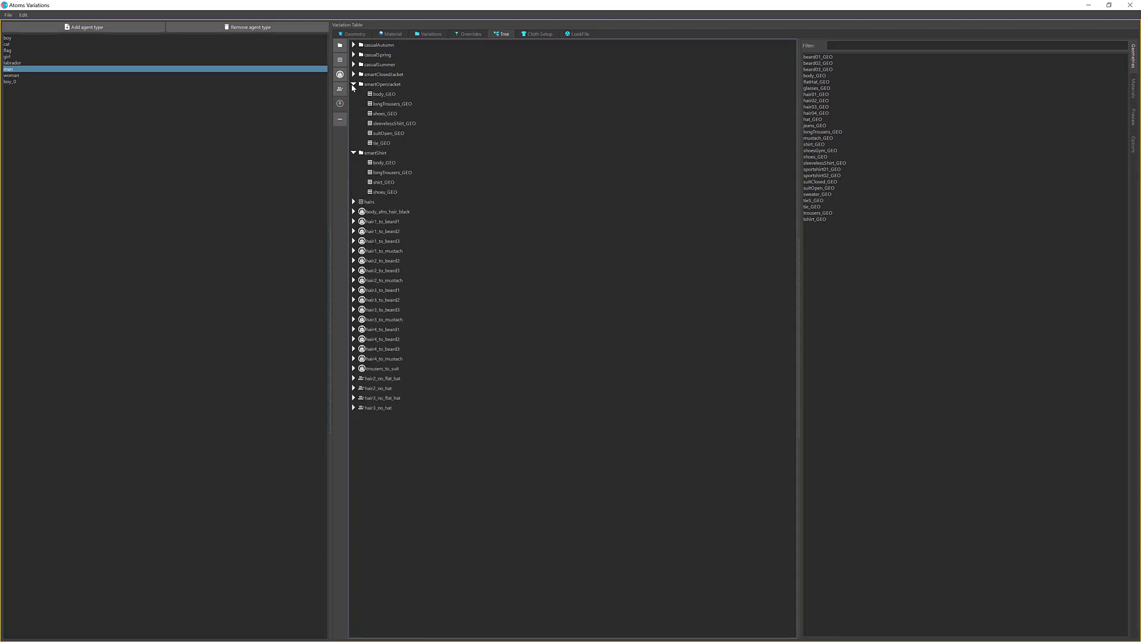
click(353, 94)
click(353, 104)
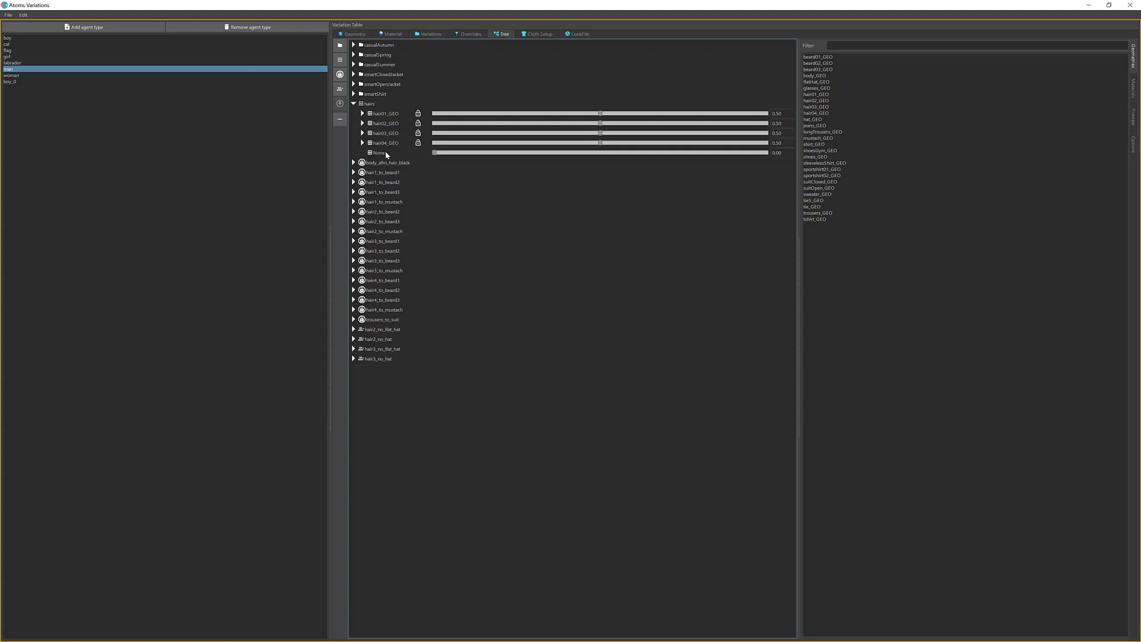
click(353, 104)
- Examine the man agent's body_afro_hair_black filter and its hair1 filters for beard1, beard2, beard3 and mustach
click(354, 114)
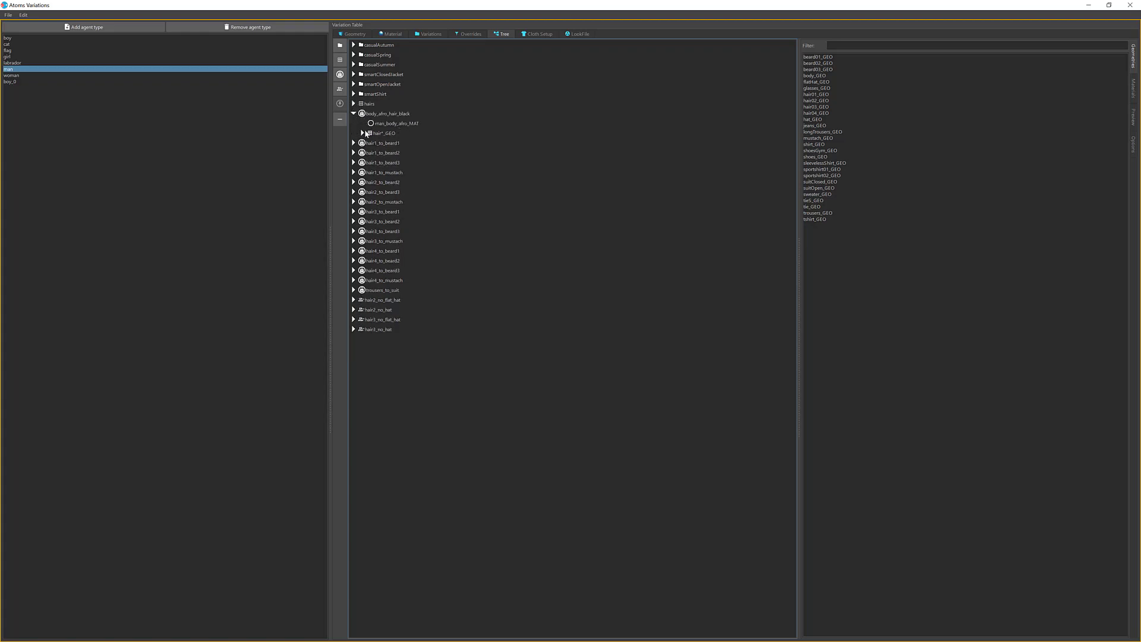
click(363, 133)
click(354, 154)
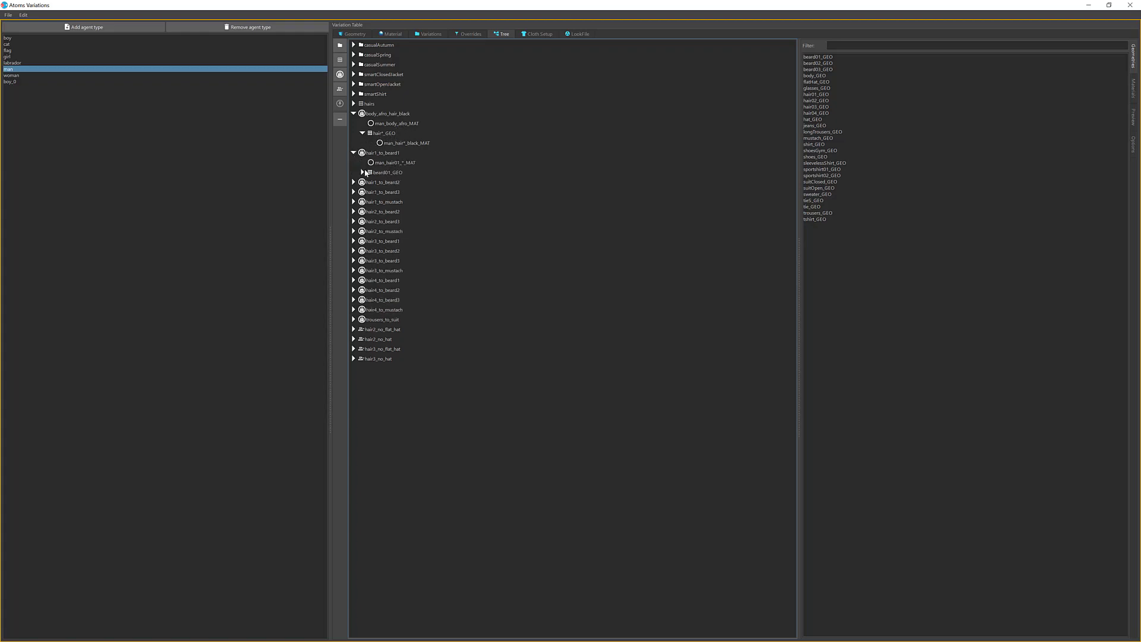
click(363, 173)
click(354, 192)
click(354, 192)
click(354, 153)
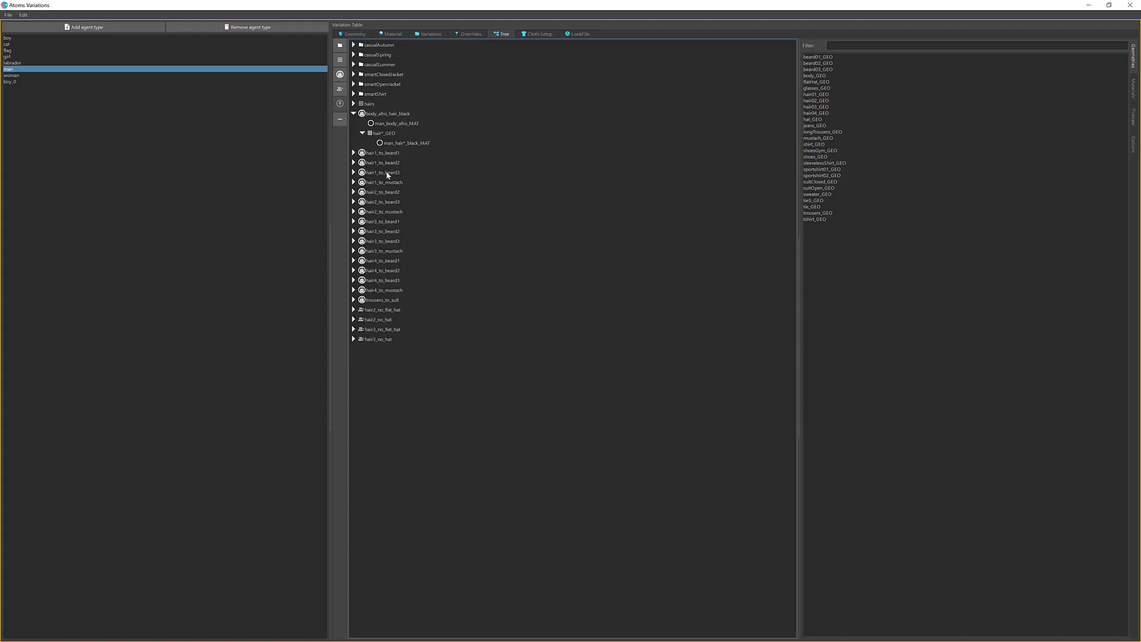
click(353, 172)
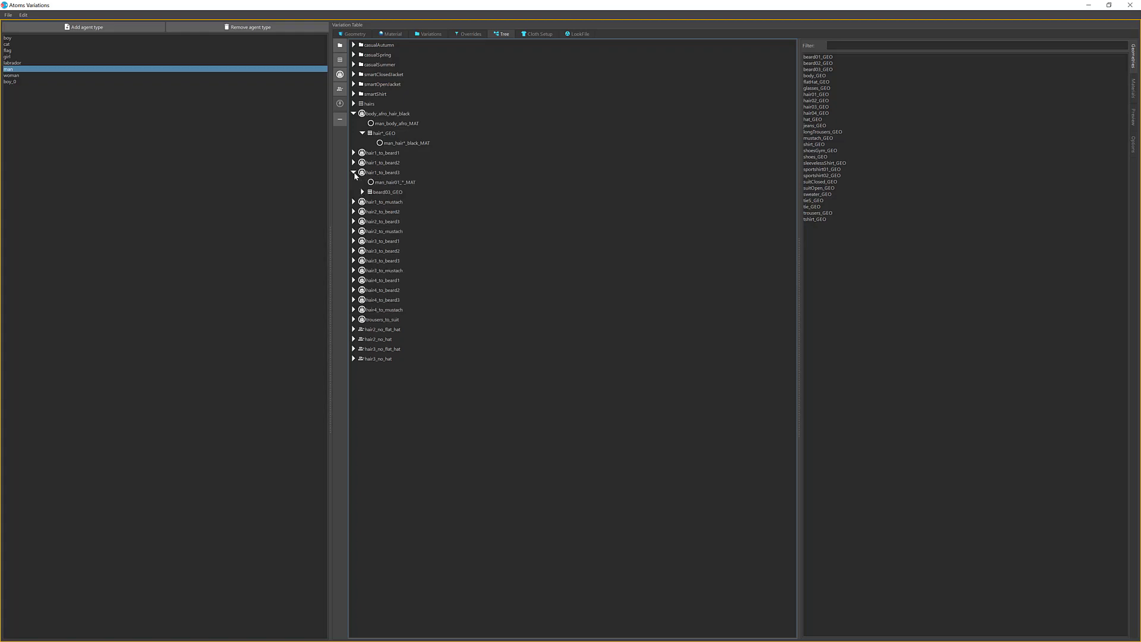
click(354, 172)
click(354, 182)
click(354, 183)
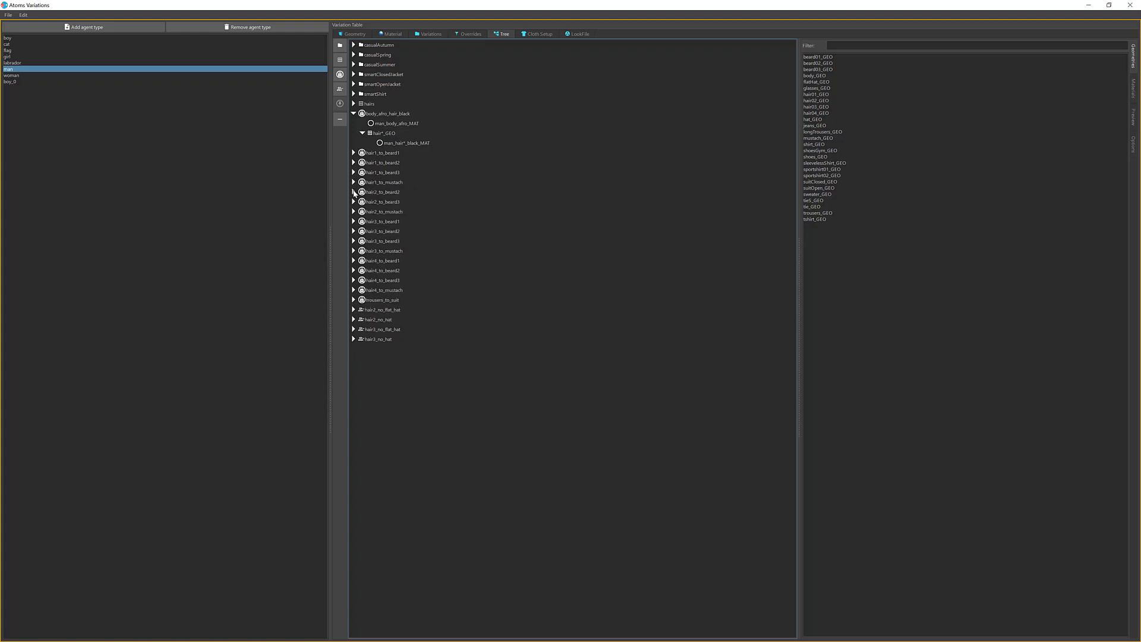
click(354, 113)
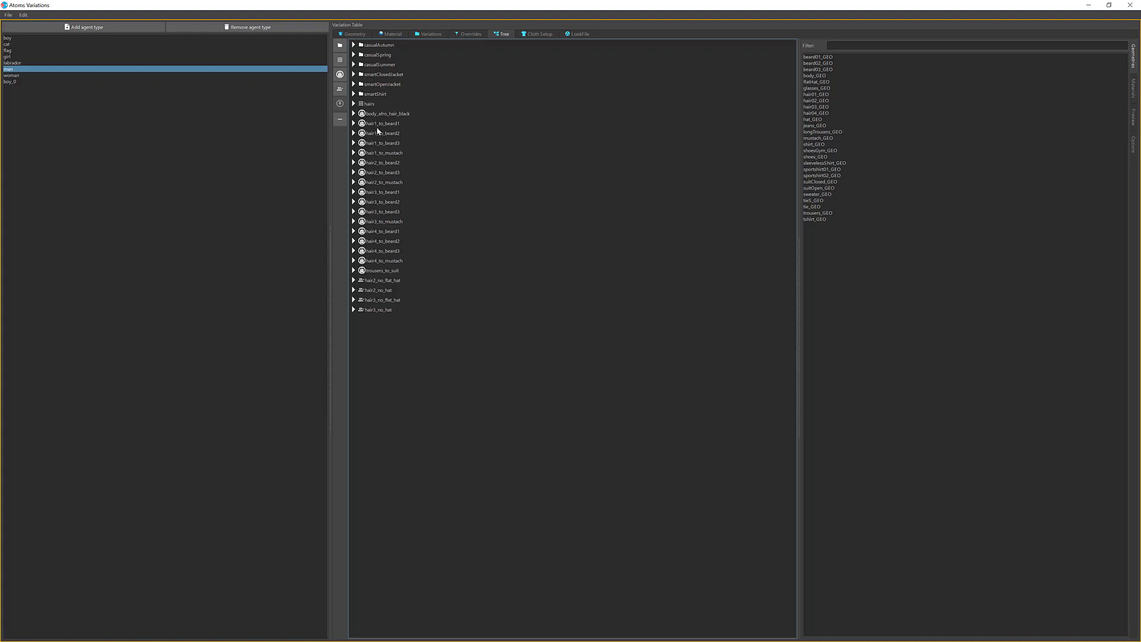
- Examine the man agent's hair3_to_mustach, hair2_no_hat and hair2_no_flat_hat filters, and show its material prefix and geo-mat alias options
click(354, 222)
click(354, 221)
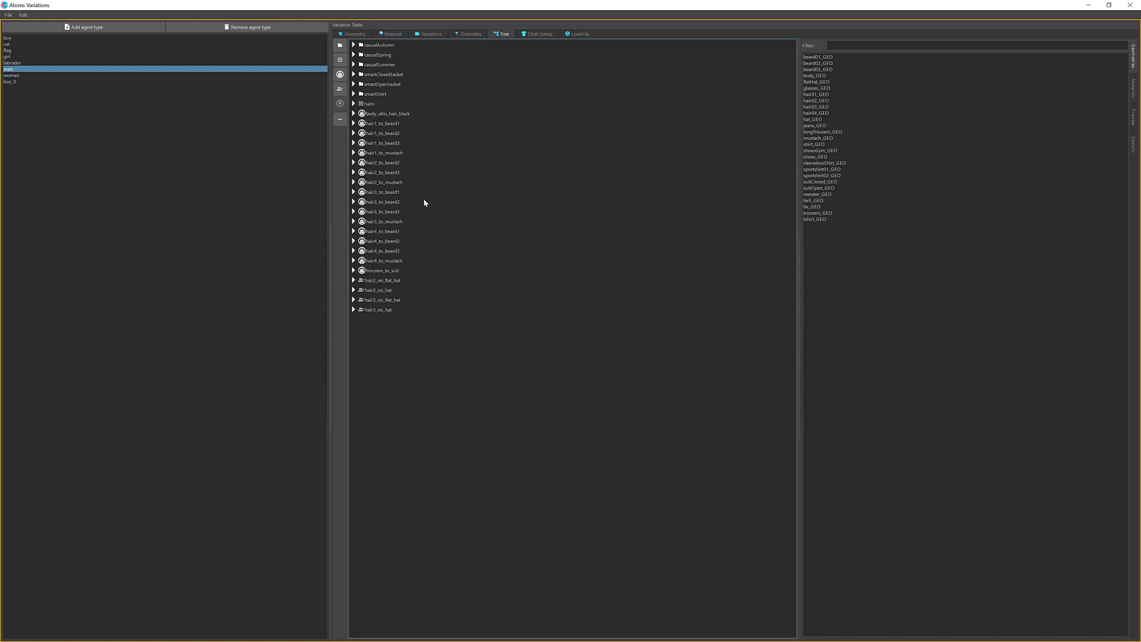
click(354, 290)
click(355, 290)
click(353, 281)
click(353, 281)
click(1134, 142)
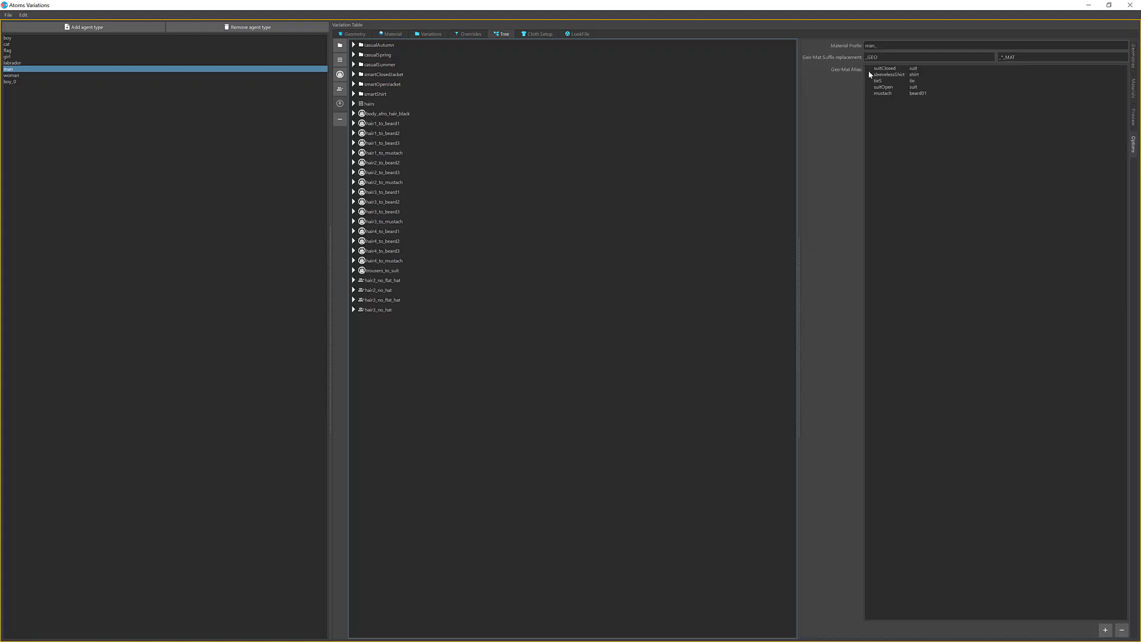